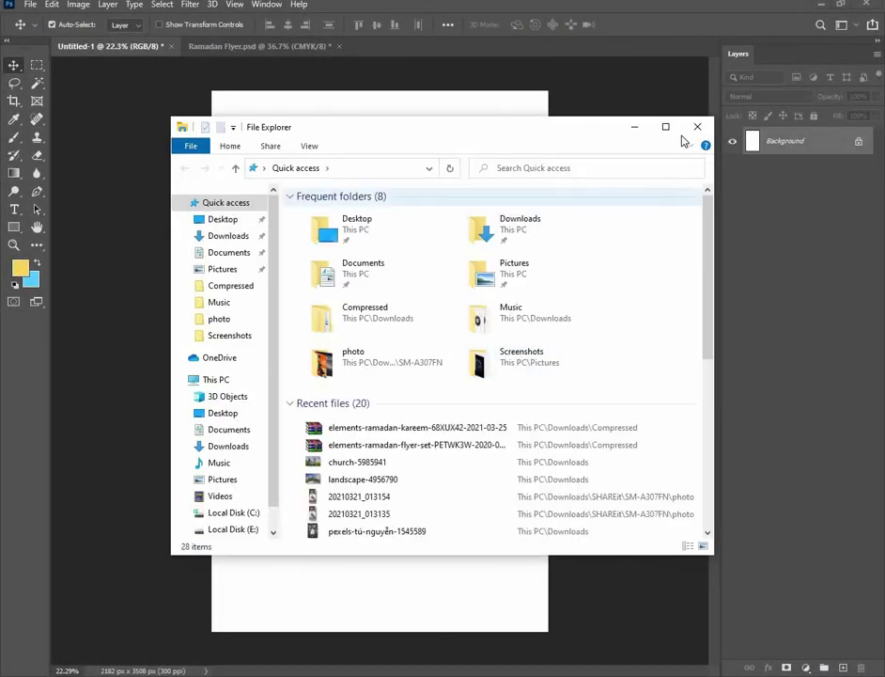
Maximize the File Explorer window so the Downloads folder fills the screen
left_click(666, 126)
Place the 4JwNpl alley photo from Downloads into the poster as a new layer
left_click(57, 110)
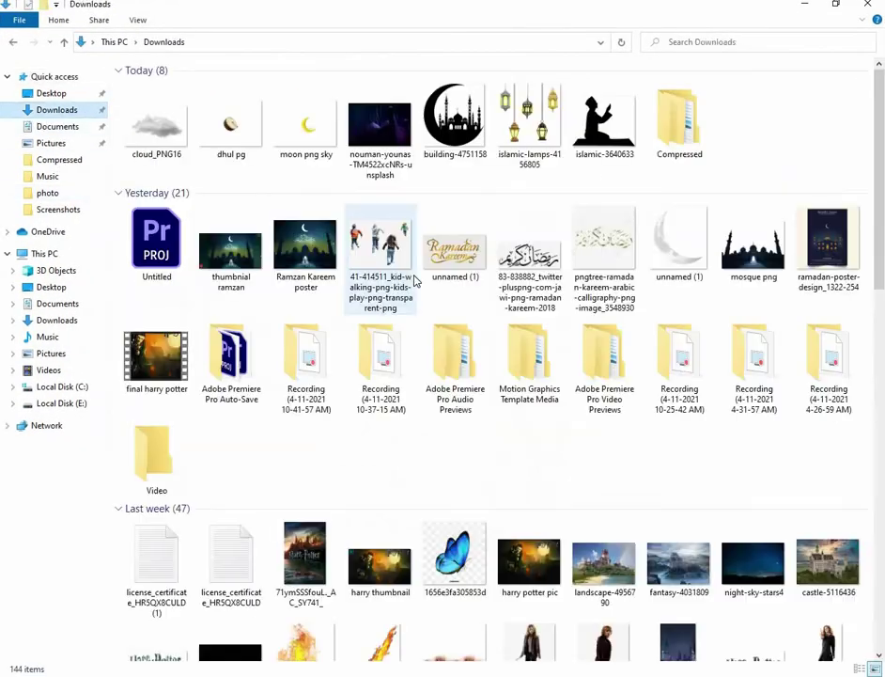
scroll(225, 367, "down", 5)
scroll(226, 367, "down", 3)
scroll(226, 367, "down", 3)
mouse_move(155, 362)
left_mouse_down()
mouse_move(419, 663)
mouse_move(395, 606)
left_mouse_up()
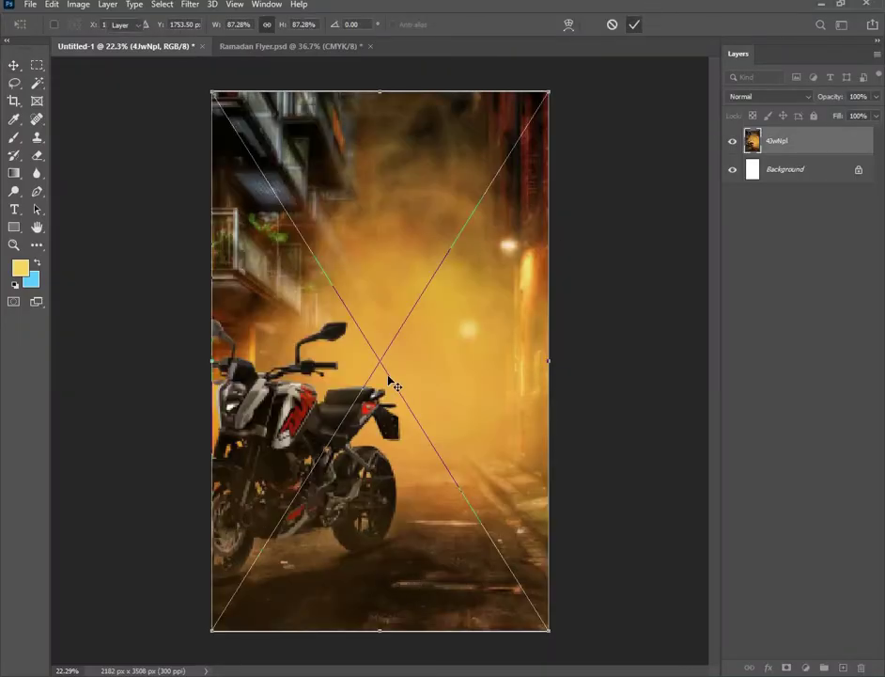
left_click(635, 25)
scroll(382, 369, "down", 1)
scroll(383, 369, "up", 1)
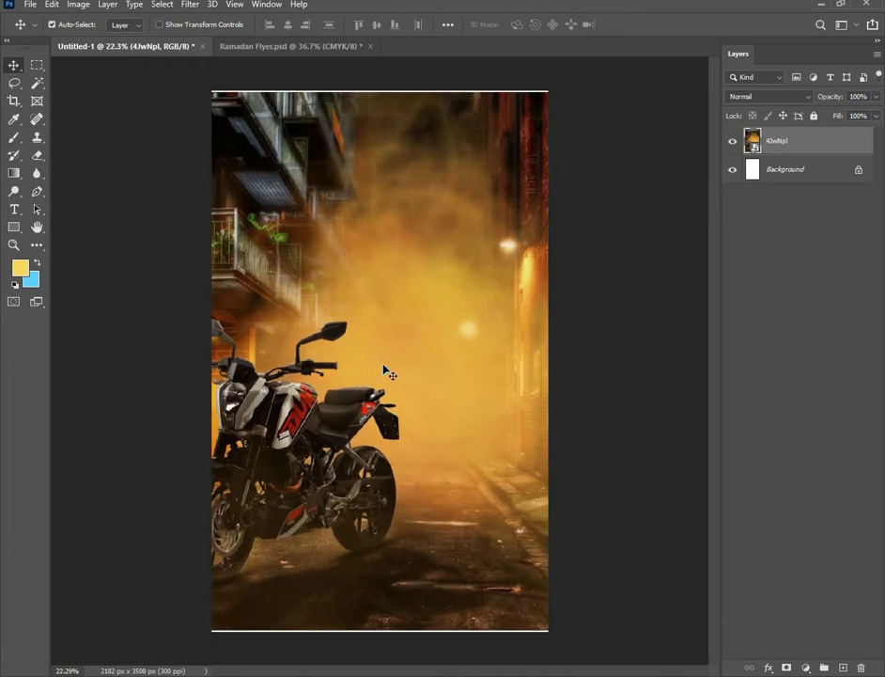
Stretch the alley photo layer to fill the canvas from top to bottom
key("ctrl+t")
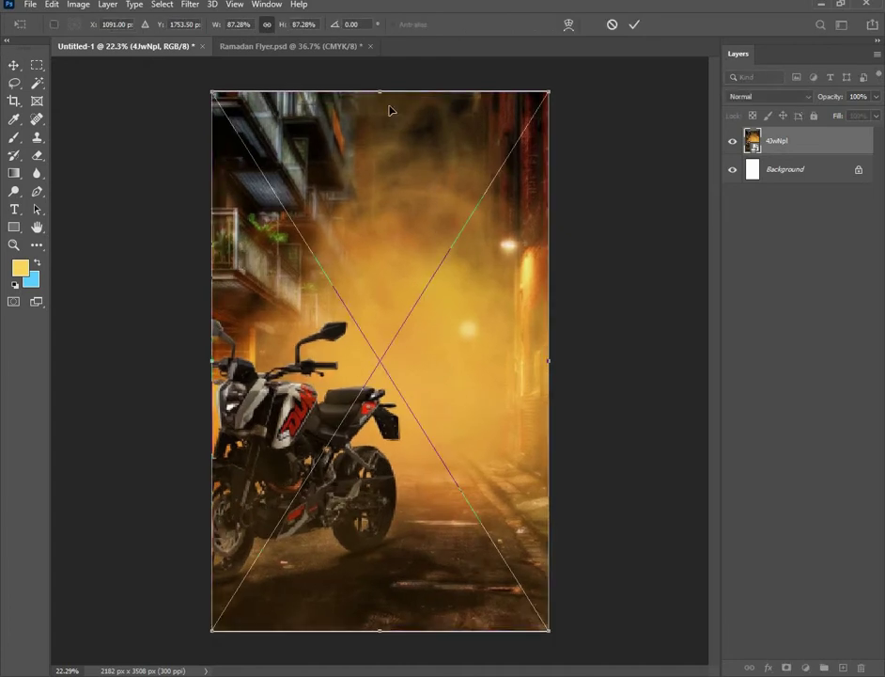
left_click_drag(380, 88, 379, 87)
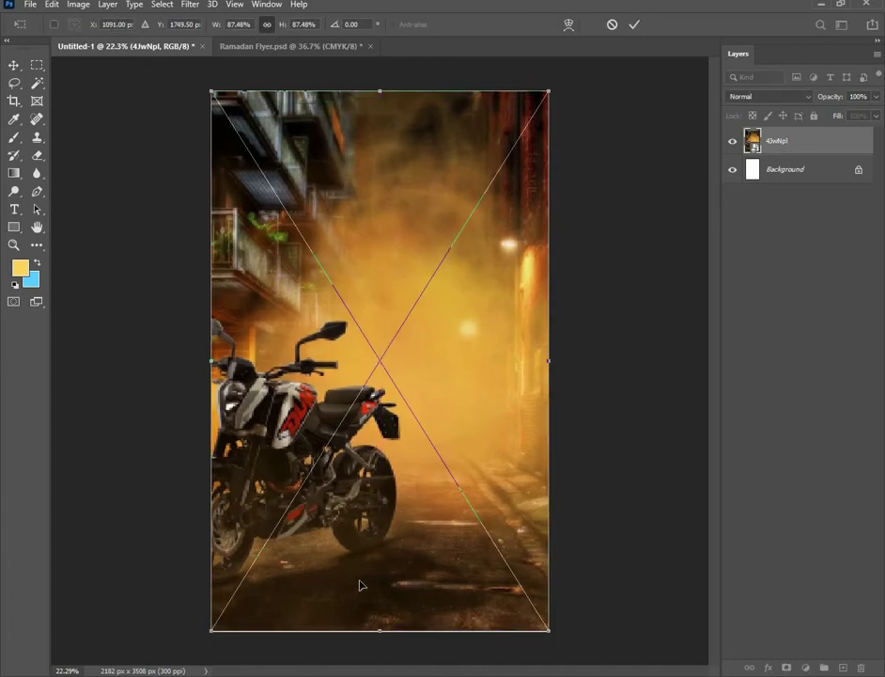
left_click_drag(377, 635, 376, 637)
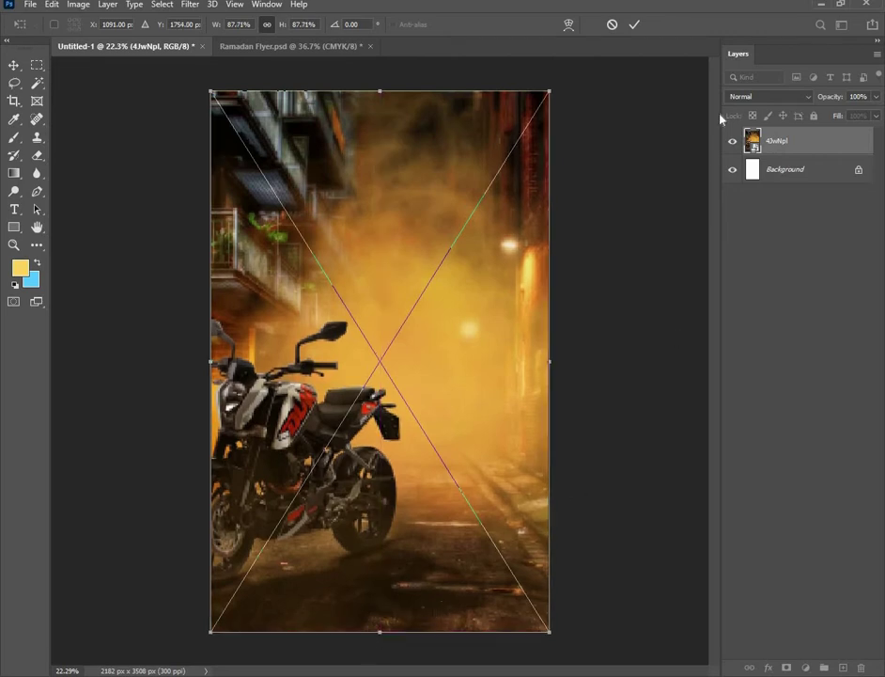
left_click(635, 24)
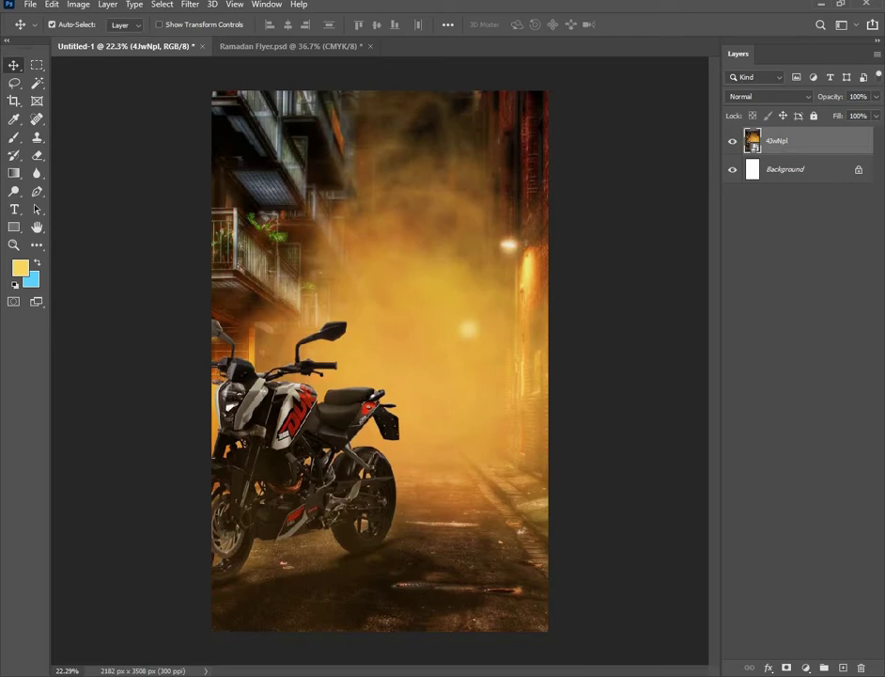
Place the 23965-3-harry-potter-file figure, scaled to 65%, just right of the motorbike
scroll(509, 455, "down", 4)
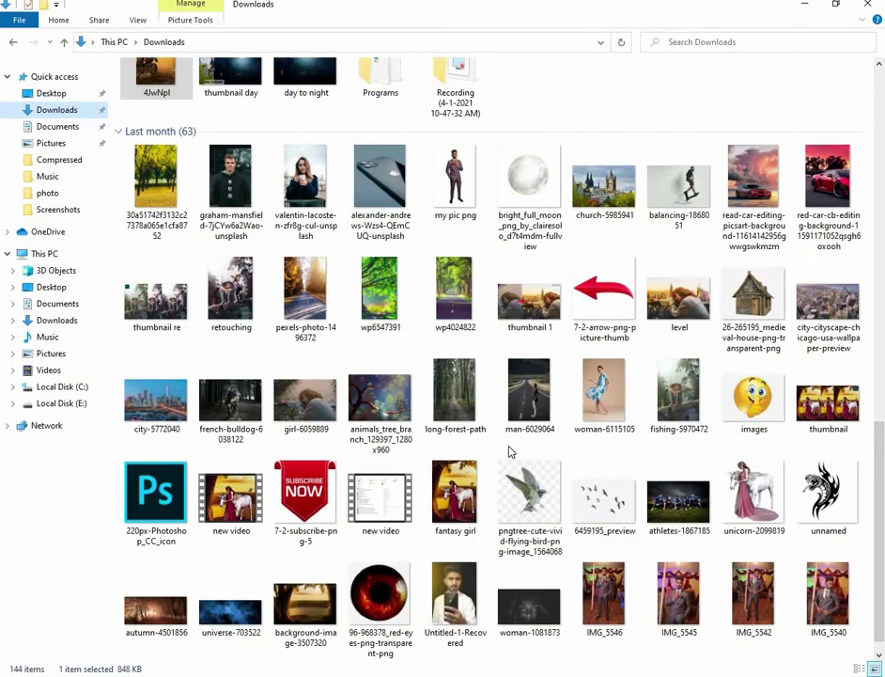
scroll(510, 452, "up", 10)
scroll(510, 452, "down", 3)
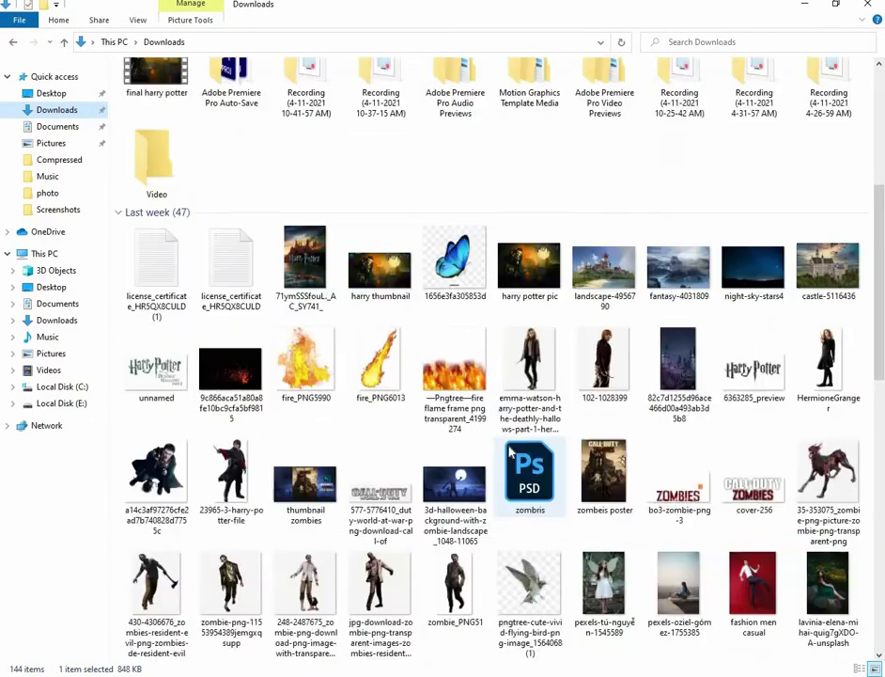
mouse_move(241, 477)
left_mouse_down()
mouse_move(427, 657)
mouse_move(405, 514)
left_mouse_up()
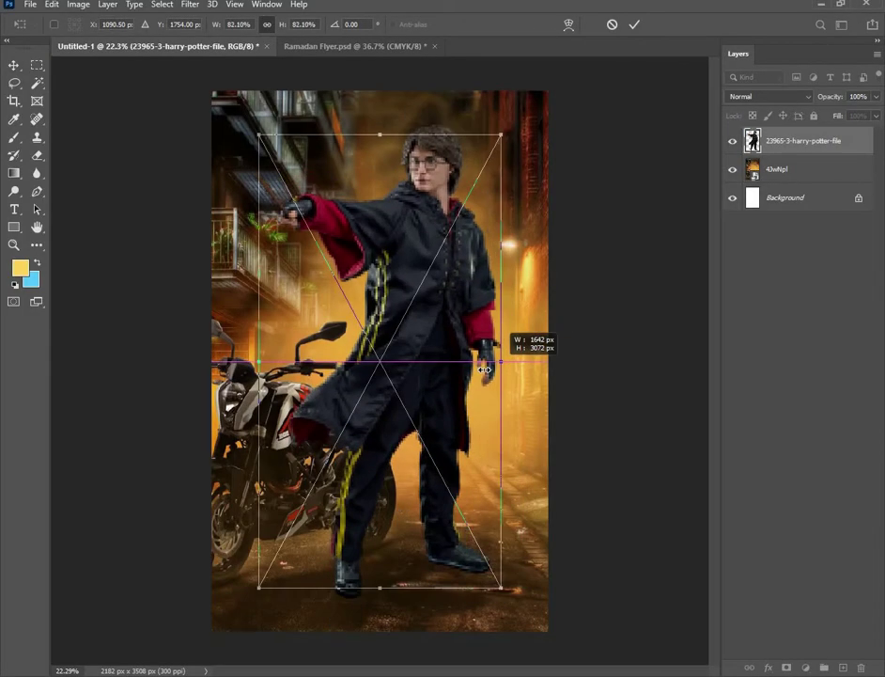
mouse_move(521, 359)
left_mouse_down()
mouse_move(476, 358)
mouse_move(449, 406)
mouse_move(465, 424)
left_mouse_up()
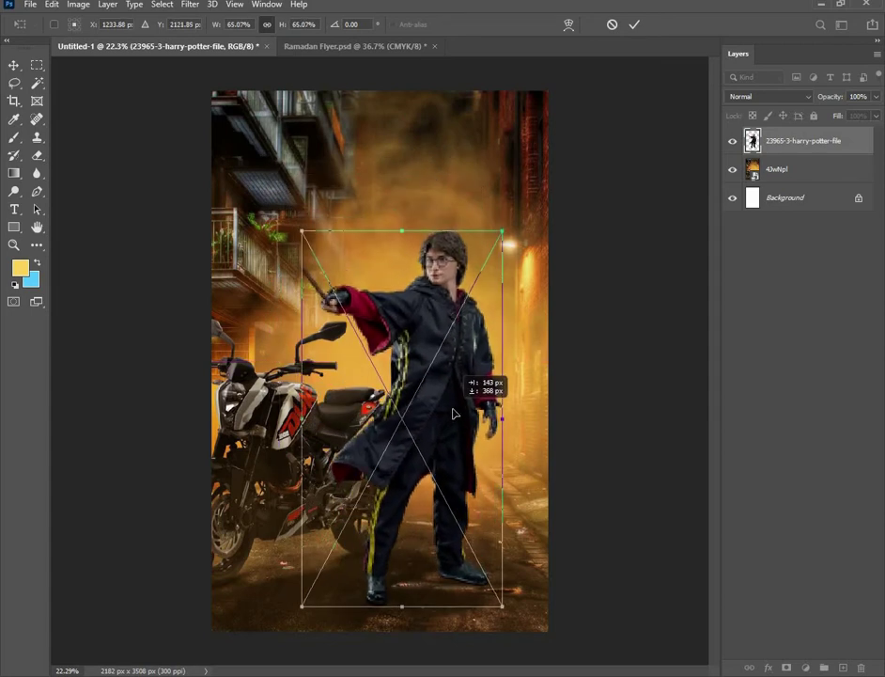
left_click(634, 26)
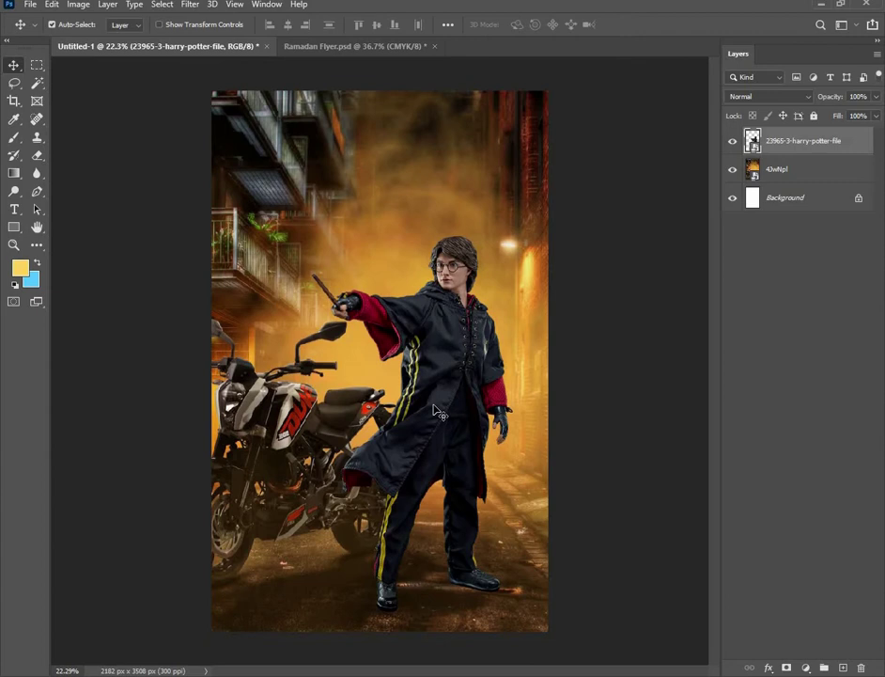
left_click_drag(438, 413, 428, 417)
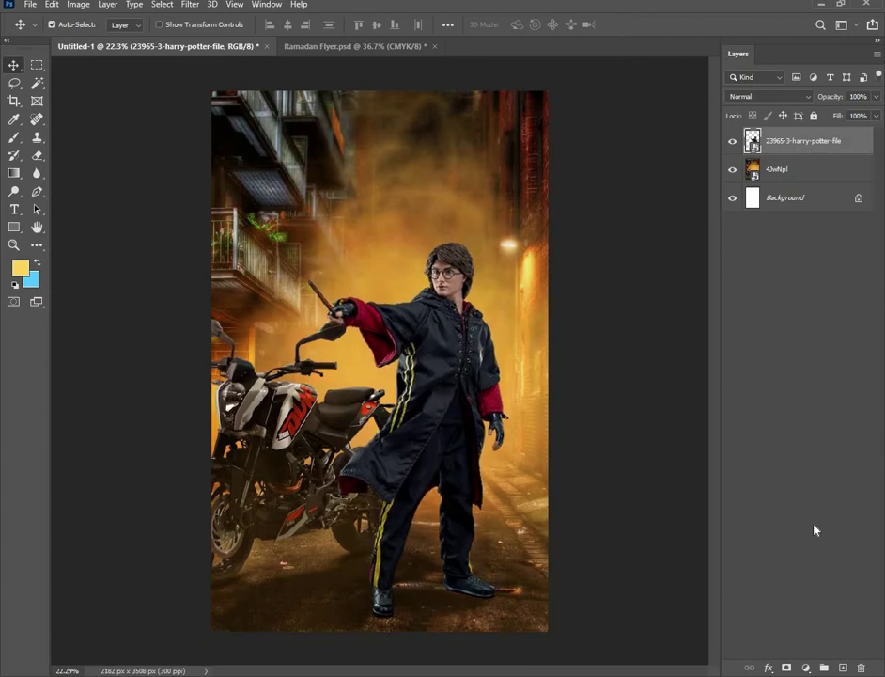
Apply a Camera Raw filter to Harry: Temperature +28, Contrast +20, Blacks -12, Clarity +22
left_click(192, 4)
left_click(226, 84)
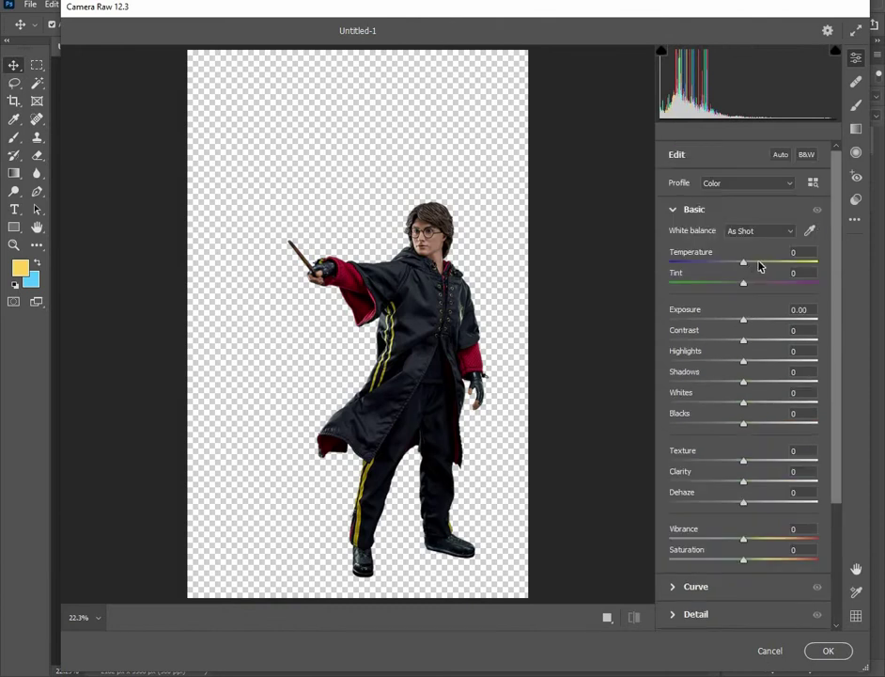
left_click(759, 263)
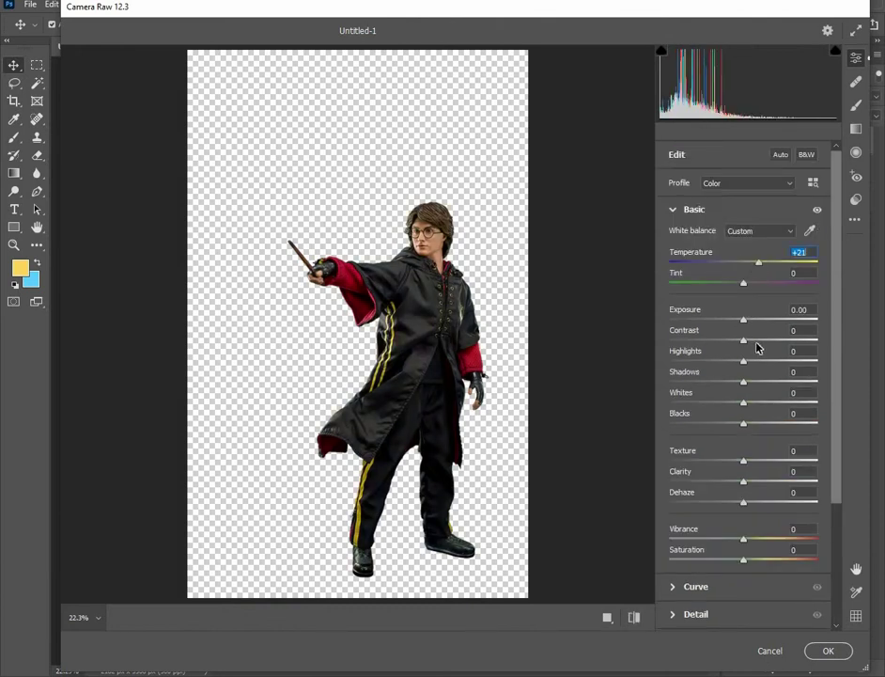
left_click(756, 343)
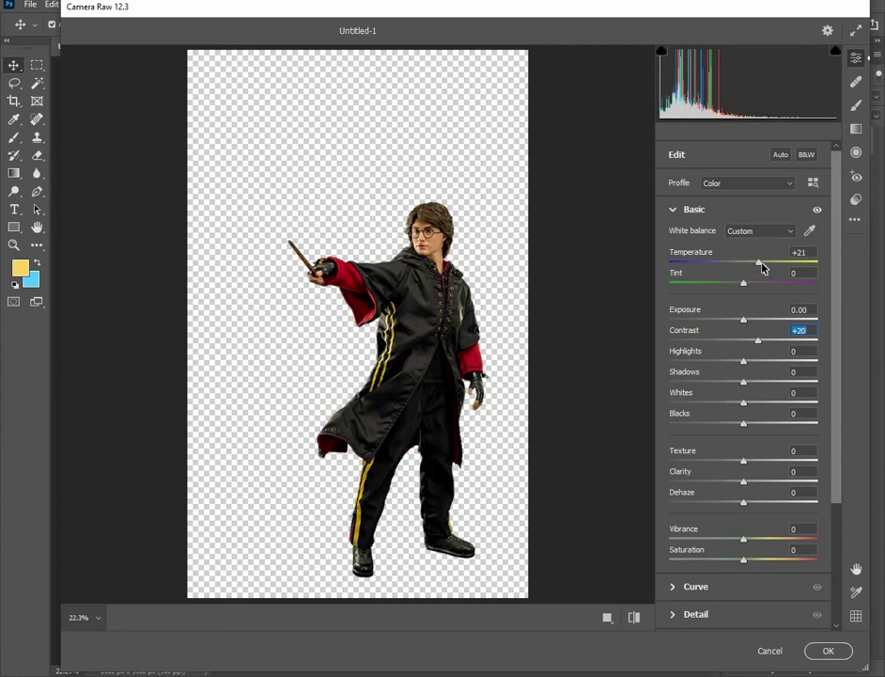
left_click(762, 267)
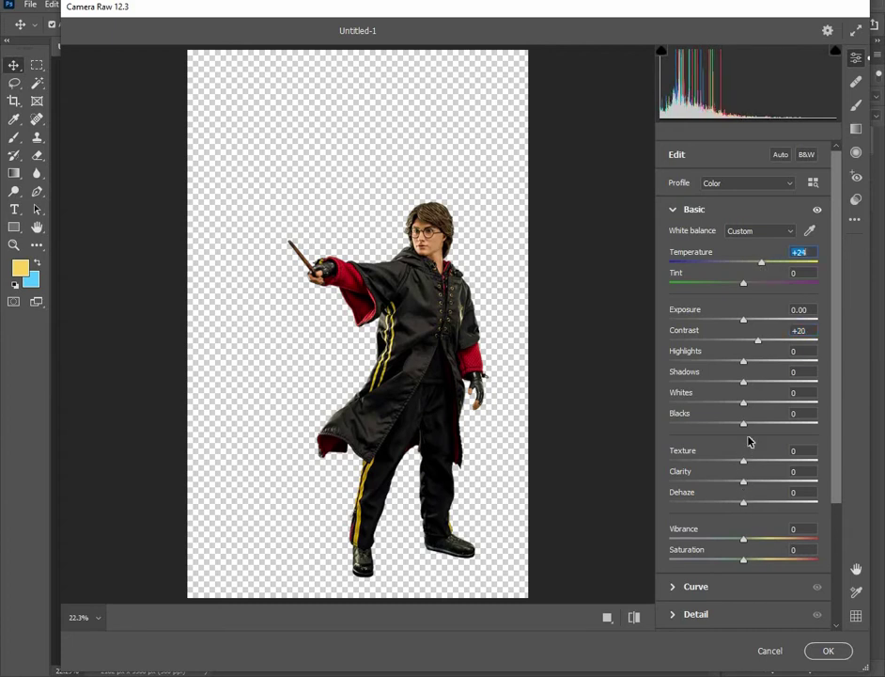
left_click_drag(744, 426, 736, 424)
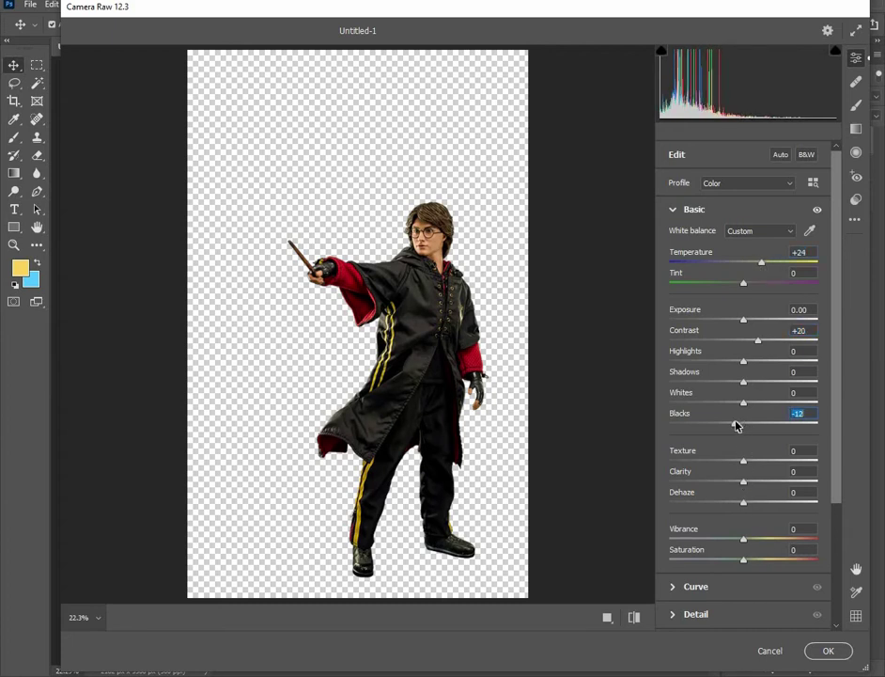
left_click_drag(745, 480, 761, 481)
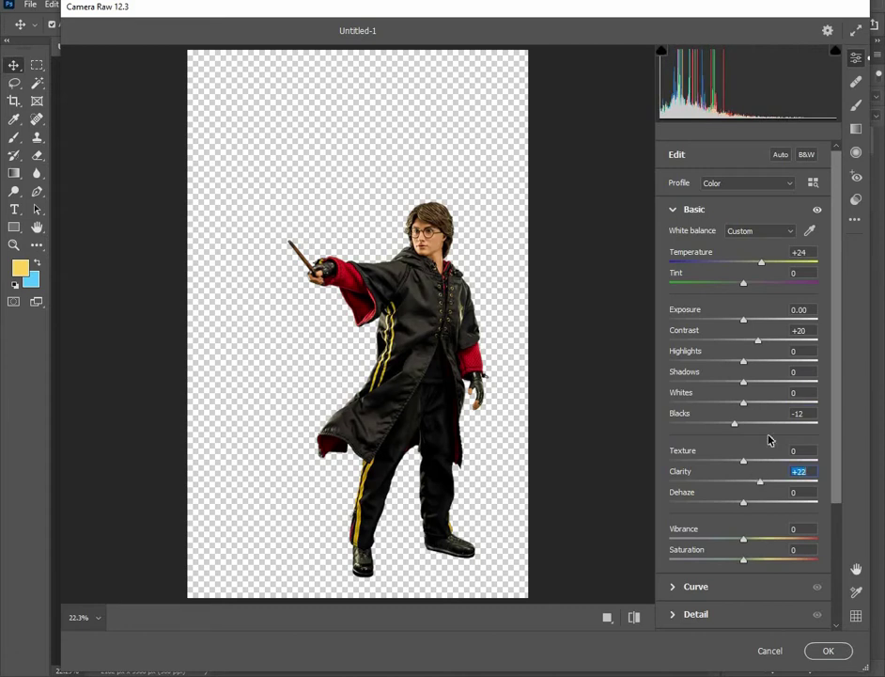
left_click_drag(762, 263, 766, 263)
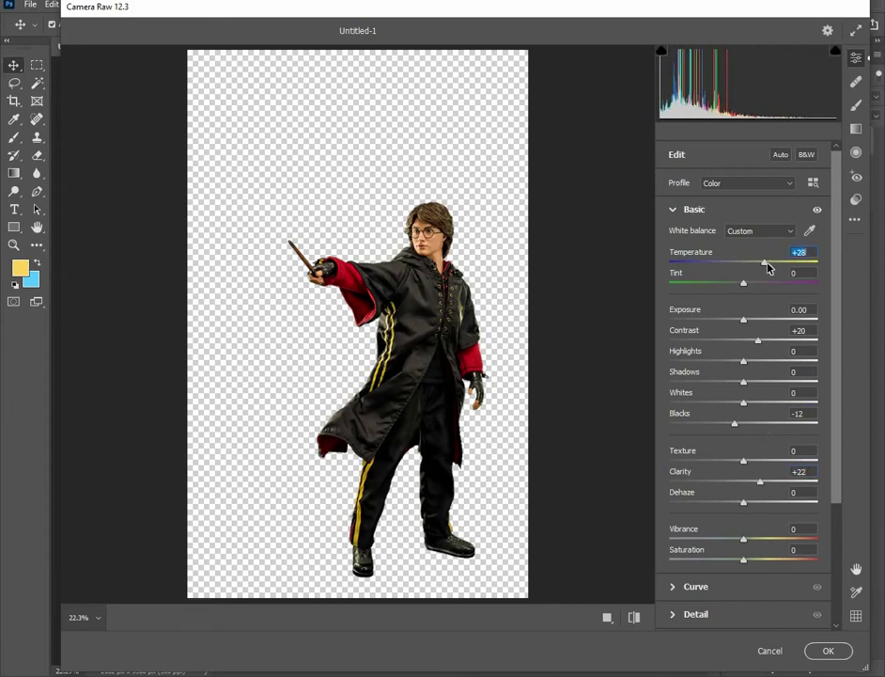
left_click(820, 648)
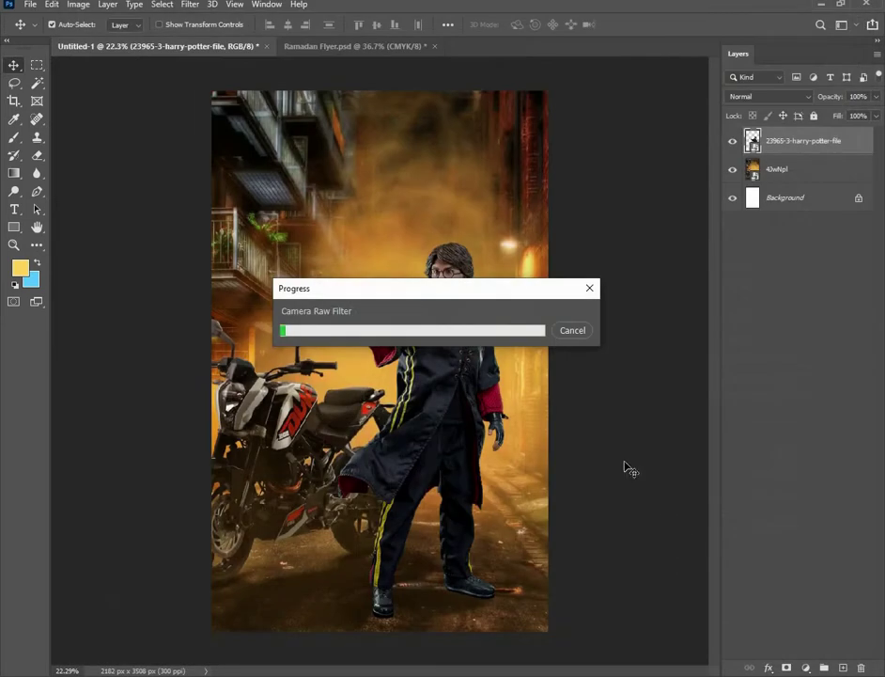
scroll(609, 420, "down", 1)
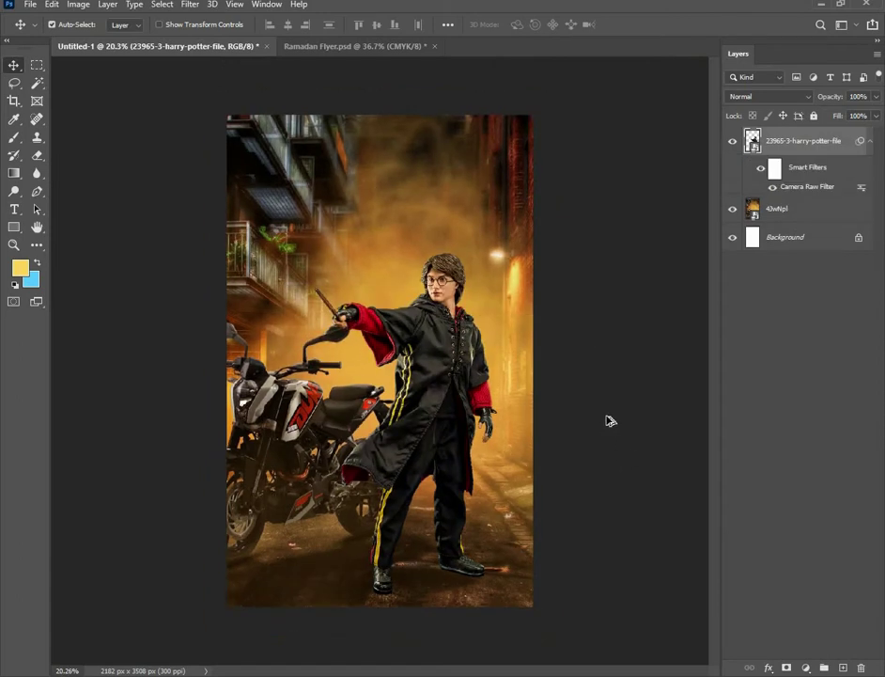
scroll(609, 420, "up", 1)
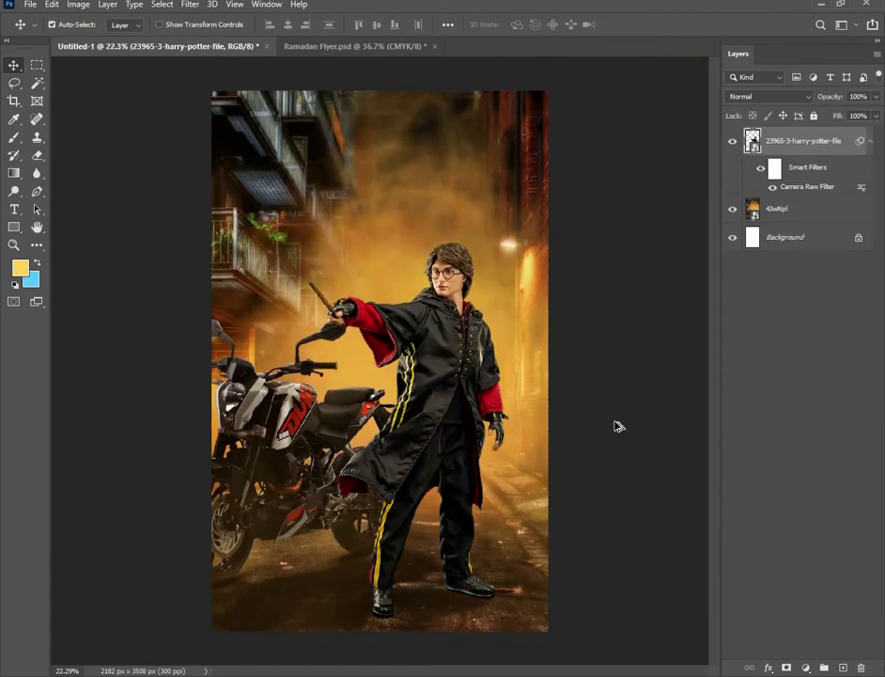
scroll(614, 427, "down", 1)
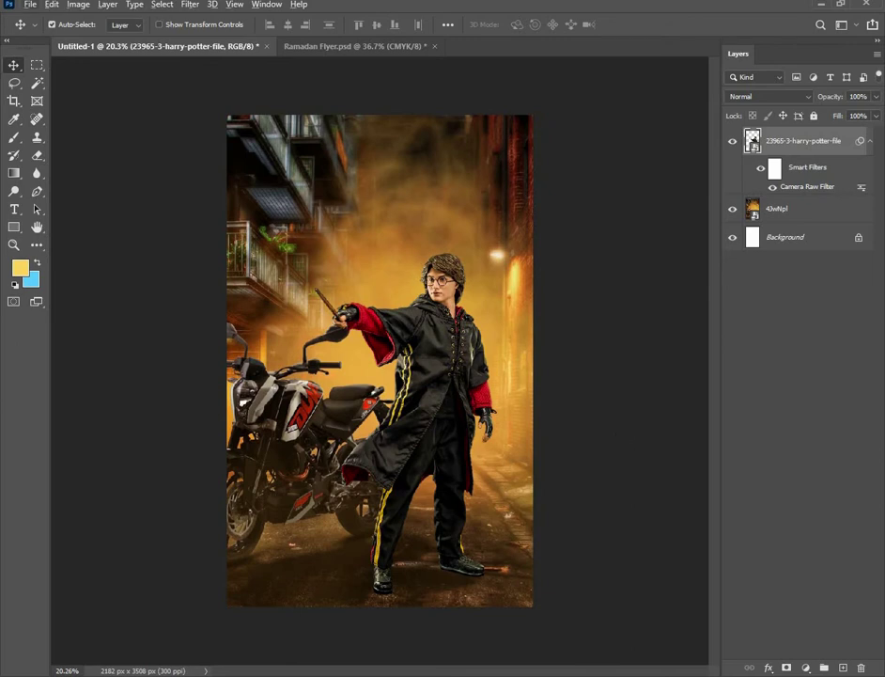
Open HermioneGranger.png from Downloads as its own document and add a layer mask
left_click(432, 643)
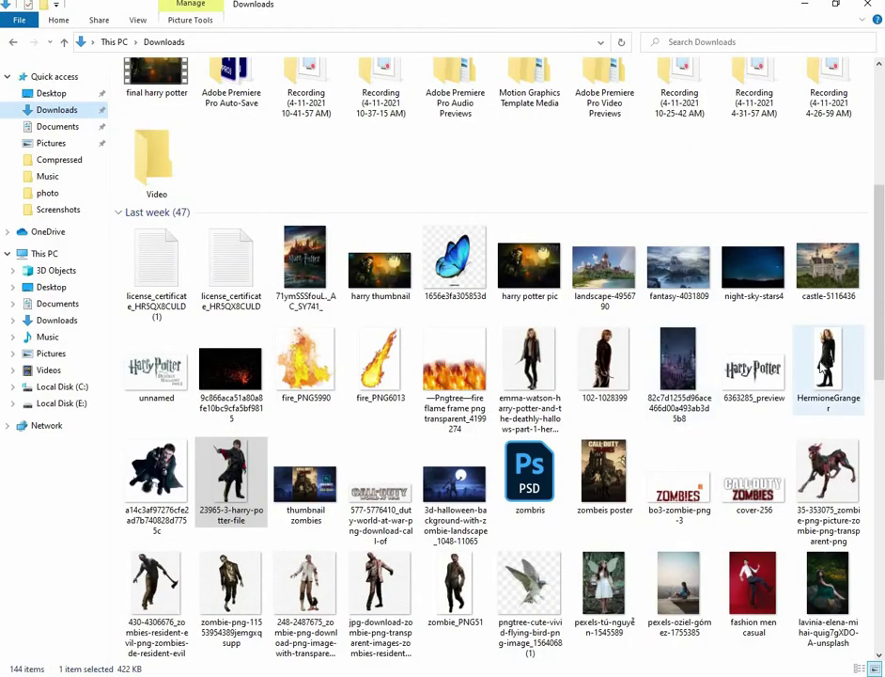
left_click_drag(822, 371, 507, 136)
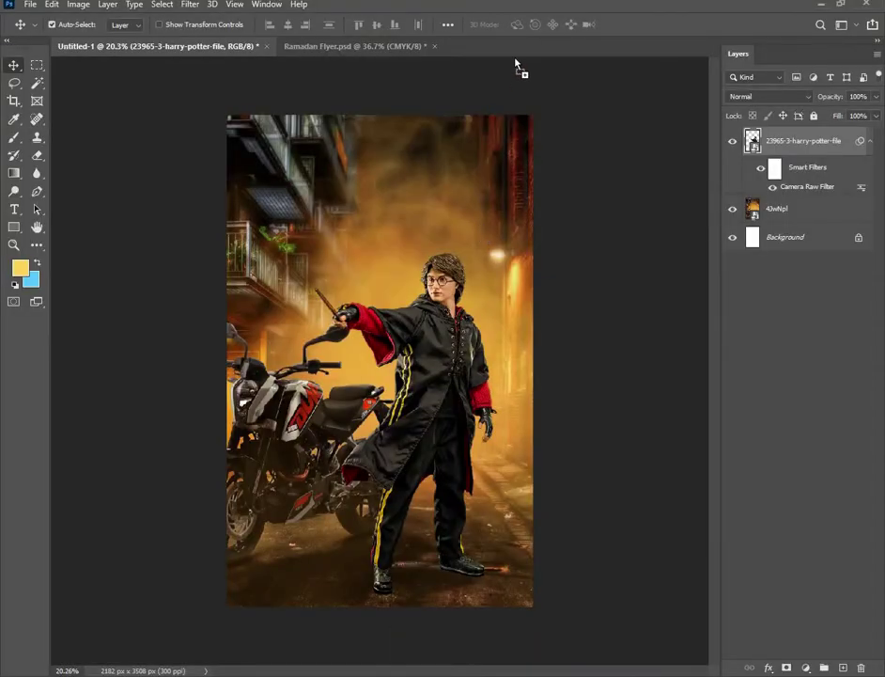
left_click_drag(515, 66, 519, 58)
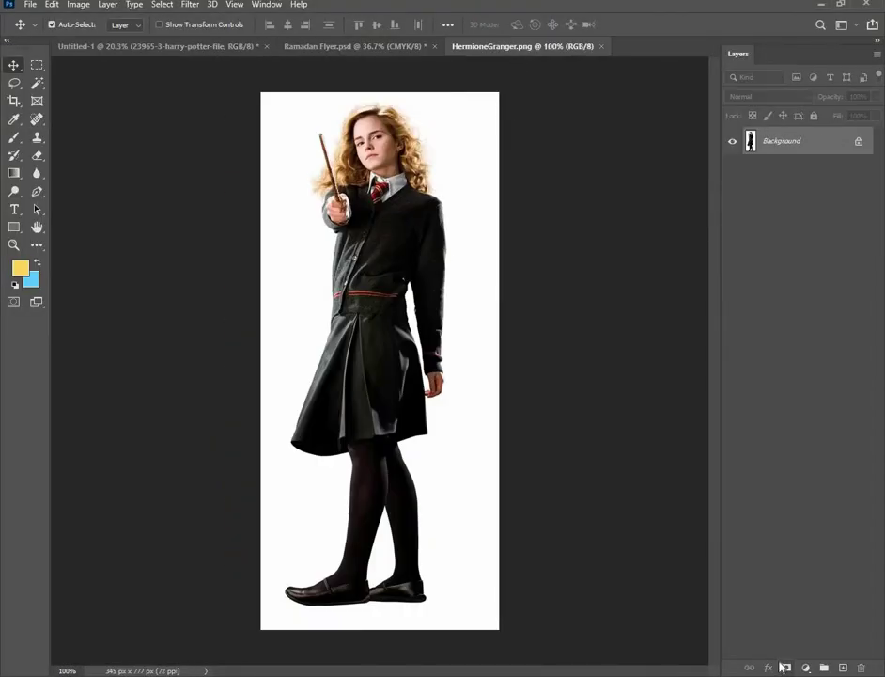
left_click(785, 666)
left_click(750, 141)
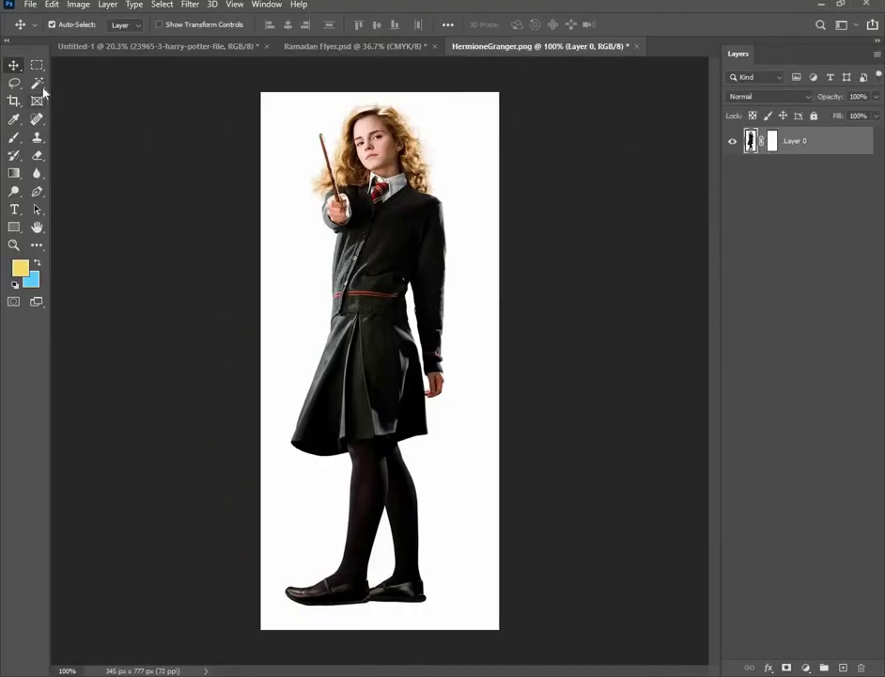
Magic-wand and delete the white background and the gap between her legs, then deselect
left_click(37, 83)
left_click(313, 292)
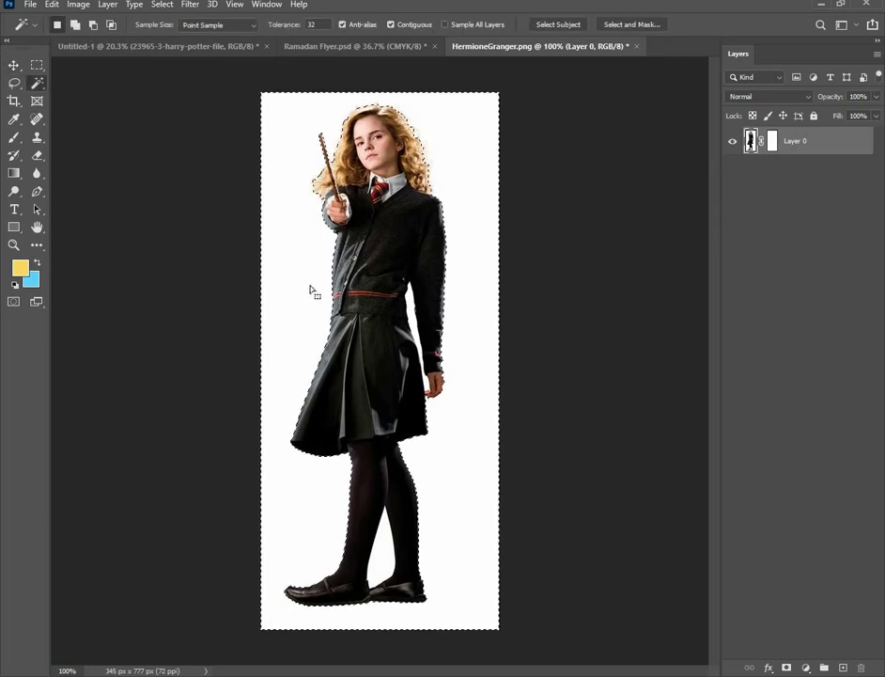
key("Delete")
left_click(381, 561)
key("Delete")
key("ctrl+d")
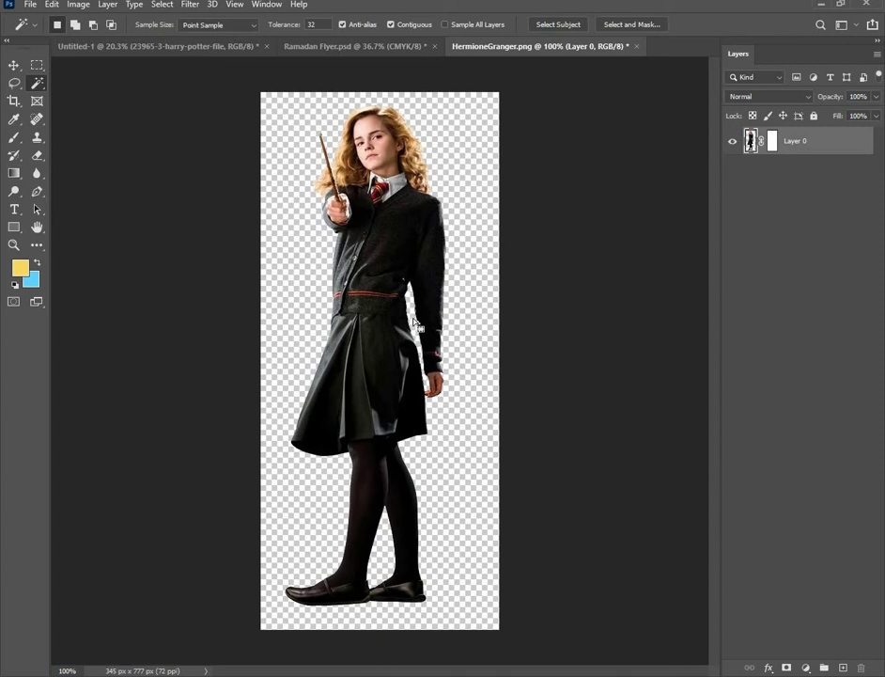
key("ctrl")
Bring the Hermione cut-out into the poster, enlarged and placed beside Harry
mouse_move(416, 340)
left_mouse_down()
mouse_move(354, 360)
mouse_move(383, 419)
left_mouse_up()
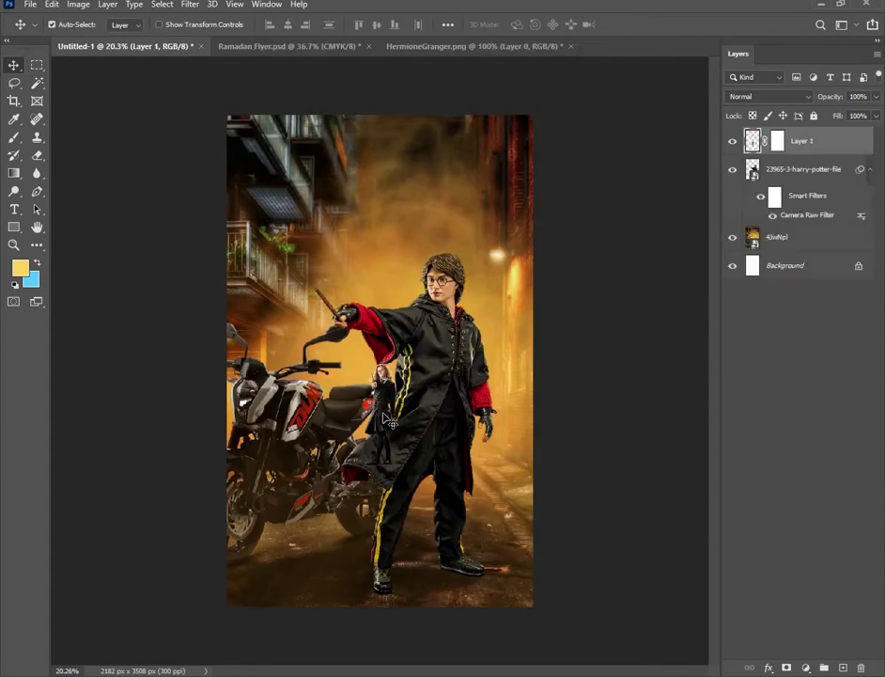
key("ctrl+t")
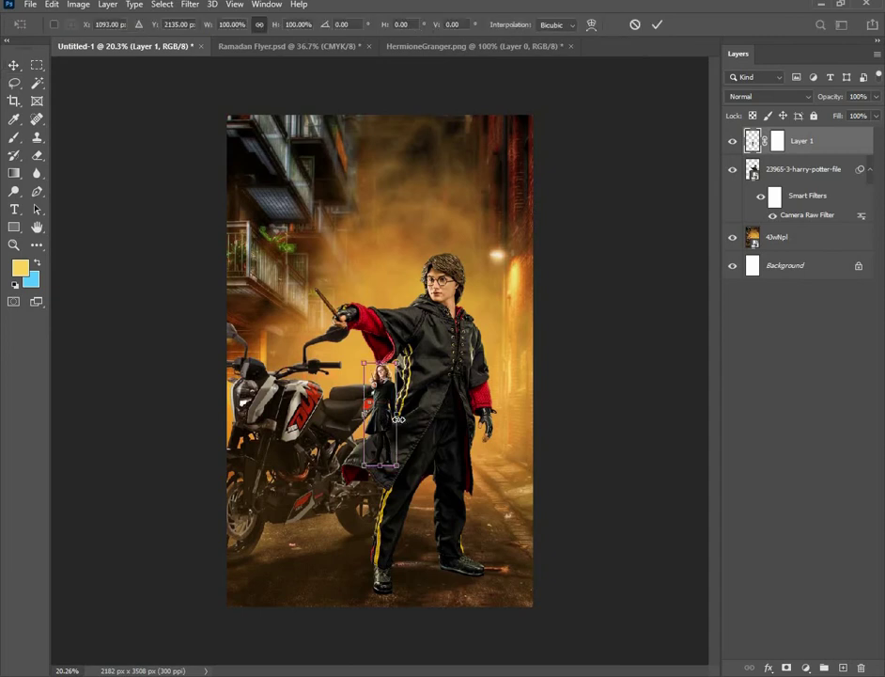
left_click_drag(405, 420, 548, 430)
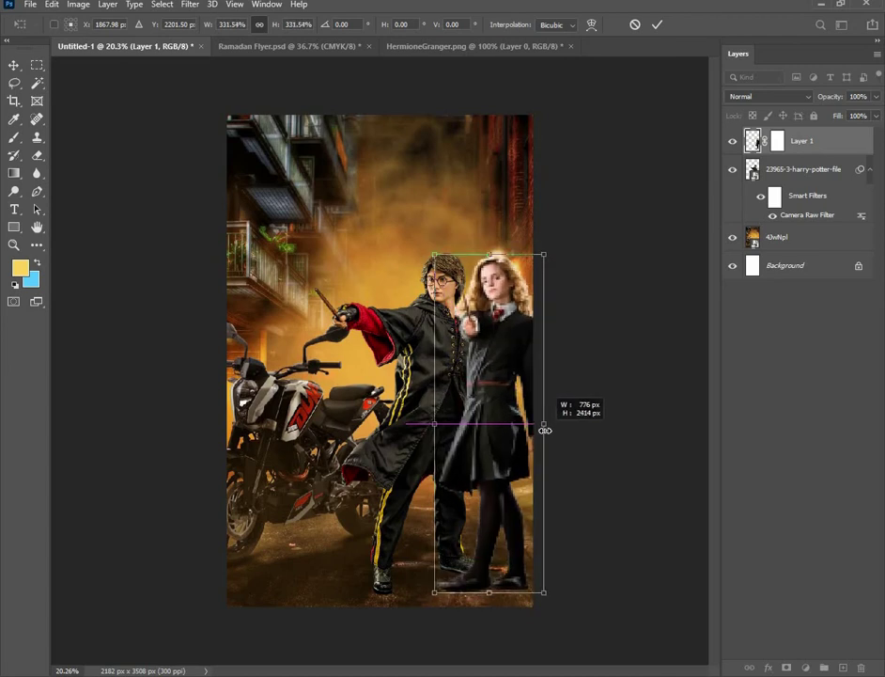
left_click_drag(486, 424, 504, 423)
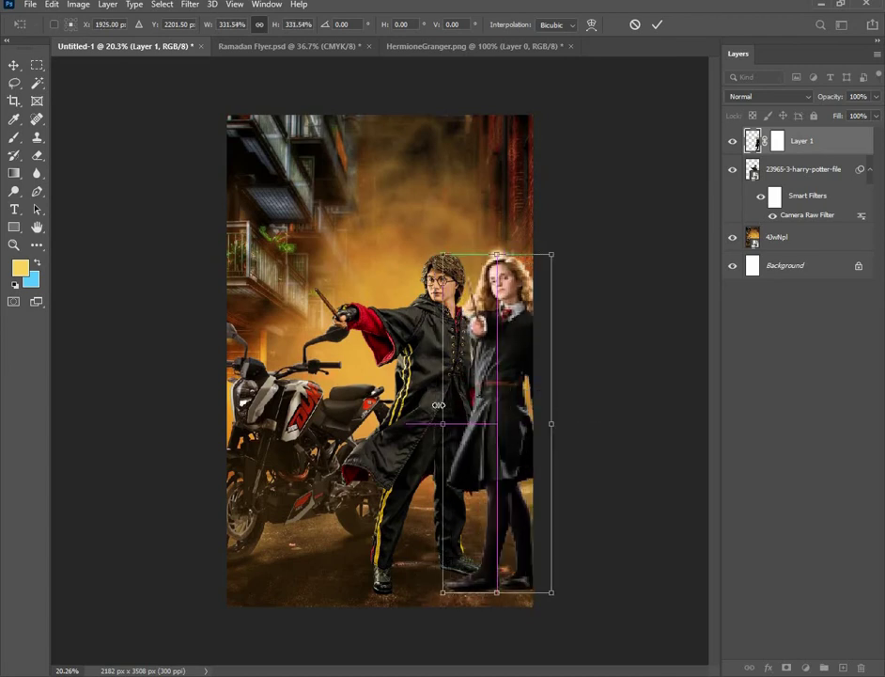
key("Return")
Shift Harry slightly left and fine-tune Hermione's position at his right
left_click_drag(424, 384, 415, 379)
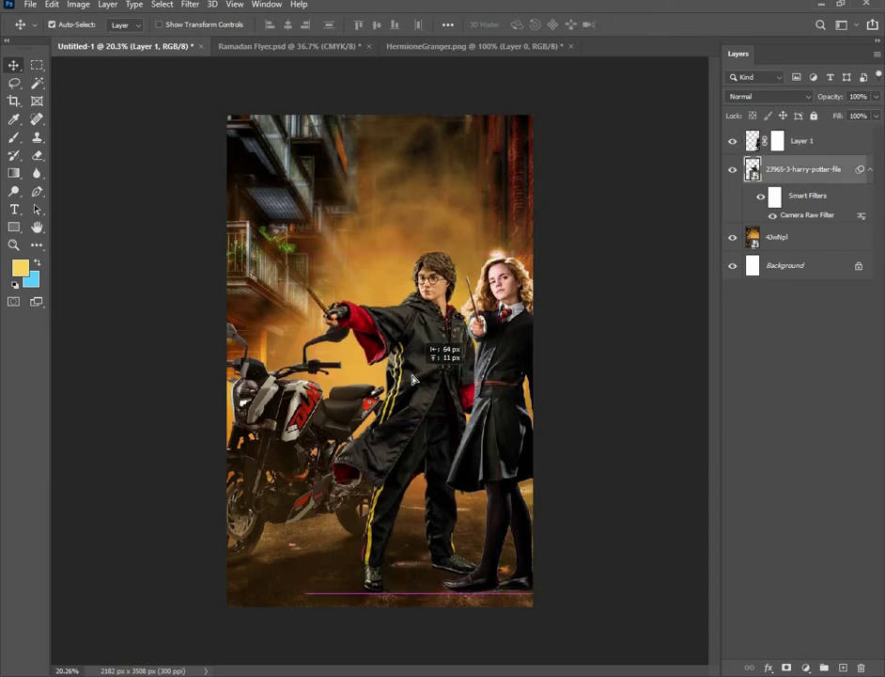
left_click_drag(414, 380, 411, 381)
left_click_drag(506, 394, 502, 394)
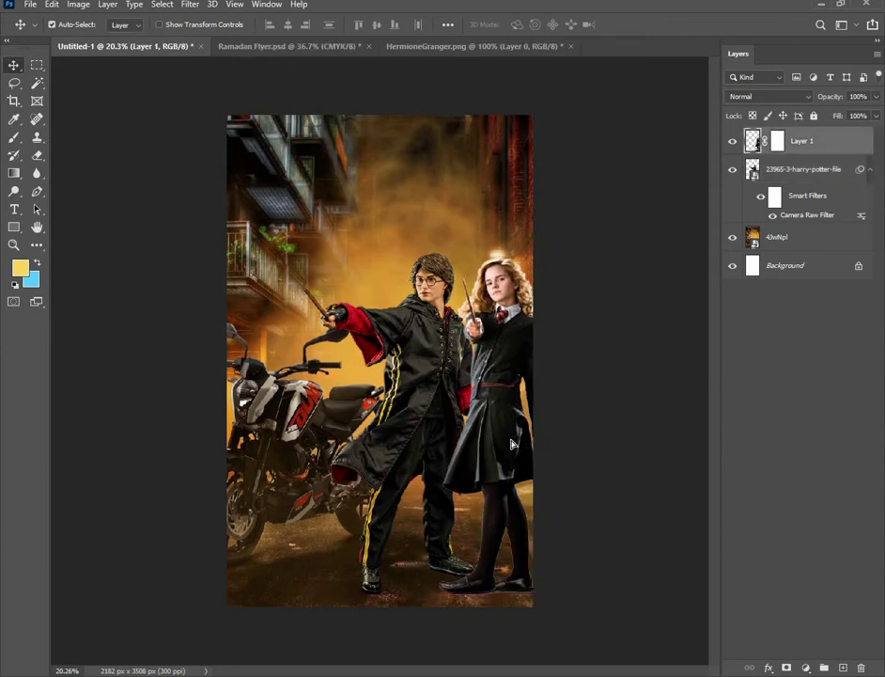
left_click_drag(510, 432, 512, 449)
key("ctrl+z")
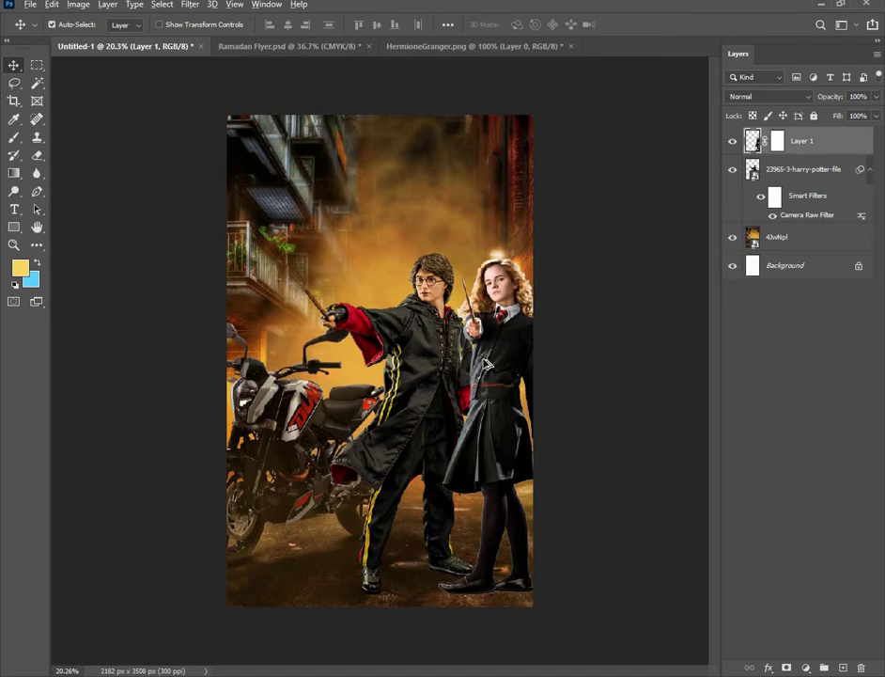
Apply a Camera Raw filter to Hermione: Temperature +20, Contrast +22, Clarity +23
left_click(190, 5)
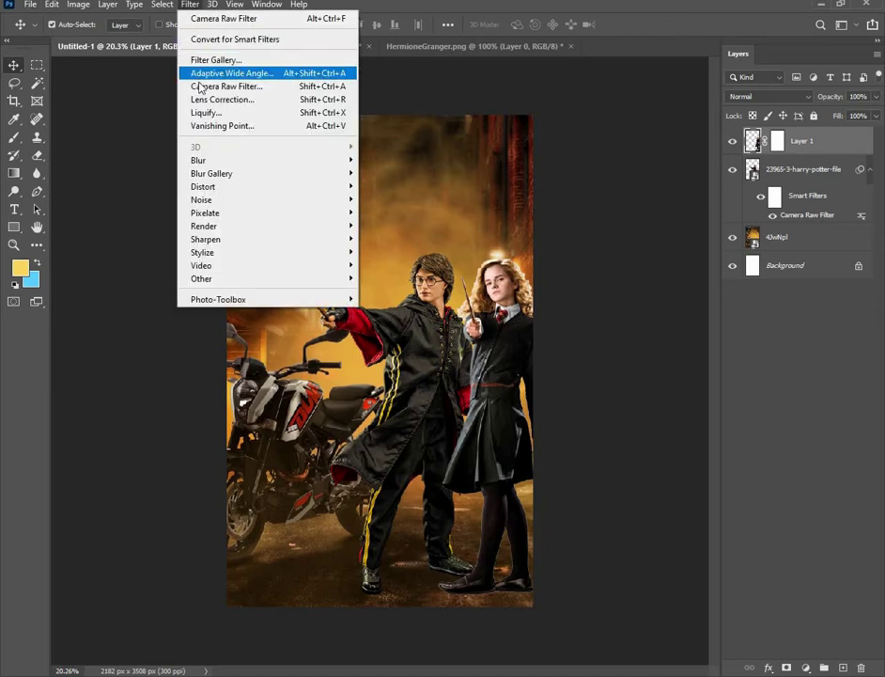
left_click(225, 86)
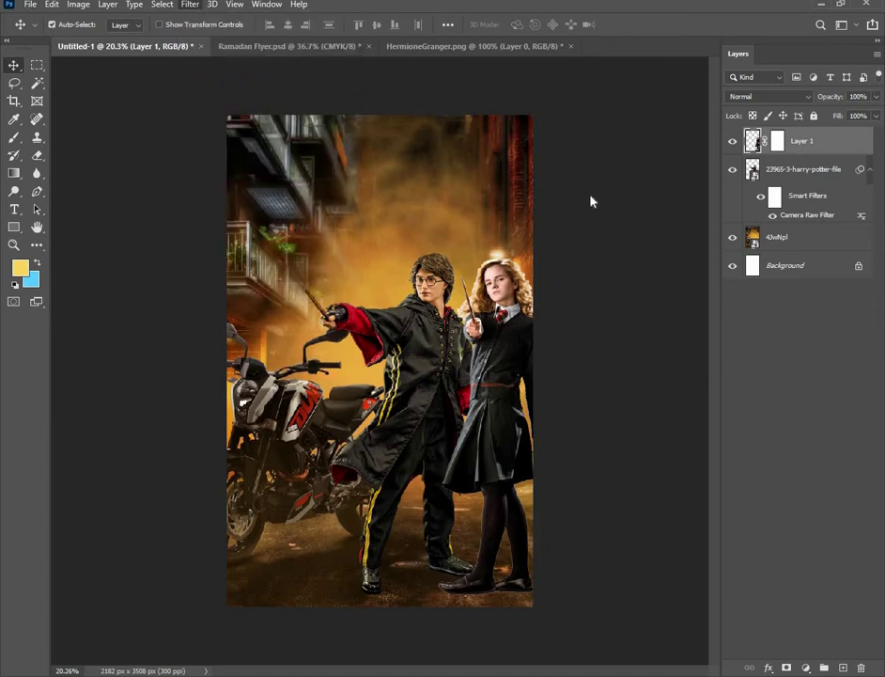
scroll(695, 310, "up", 4)
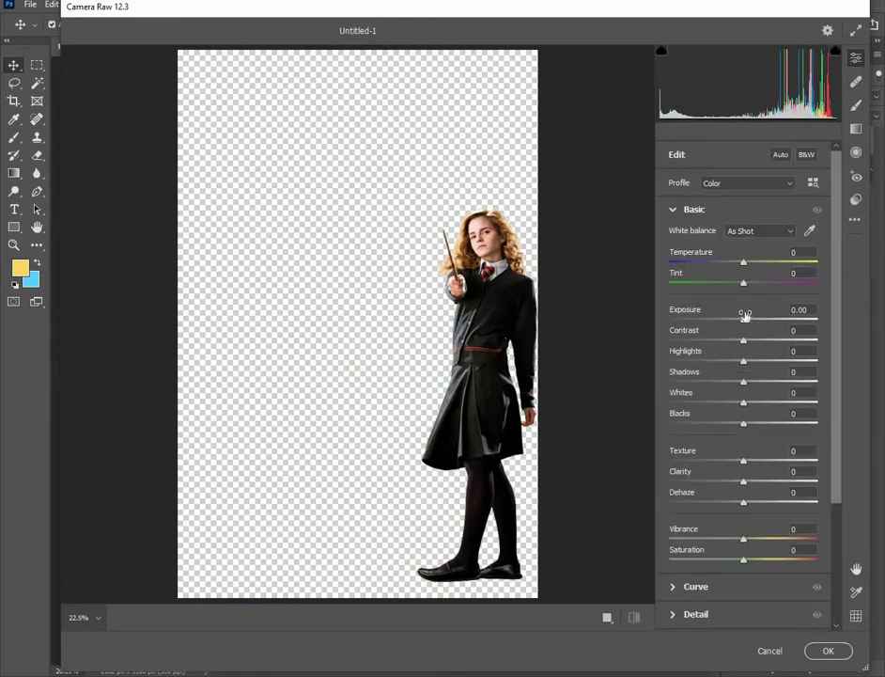
left_click(757, 261)
left_click(760, 339)
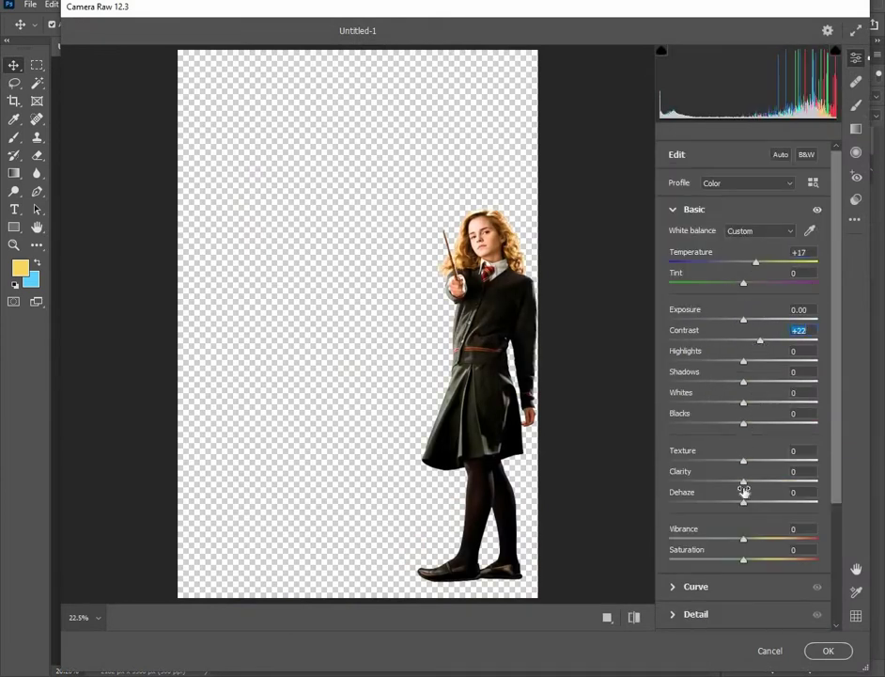
left_click(760, 481)
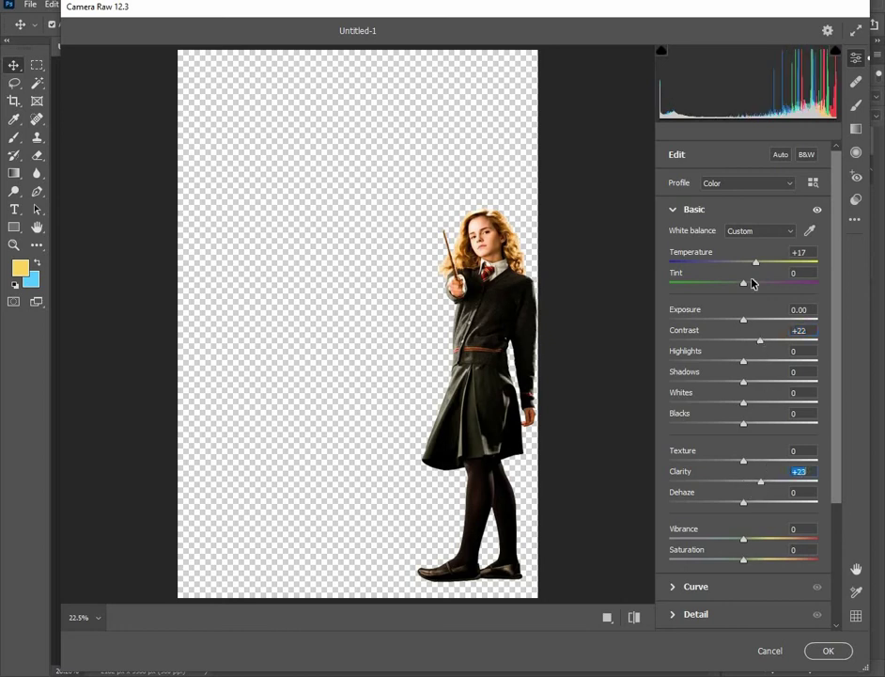
left_click(760, 263)
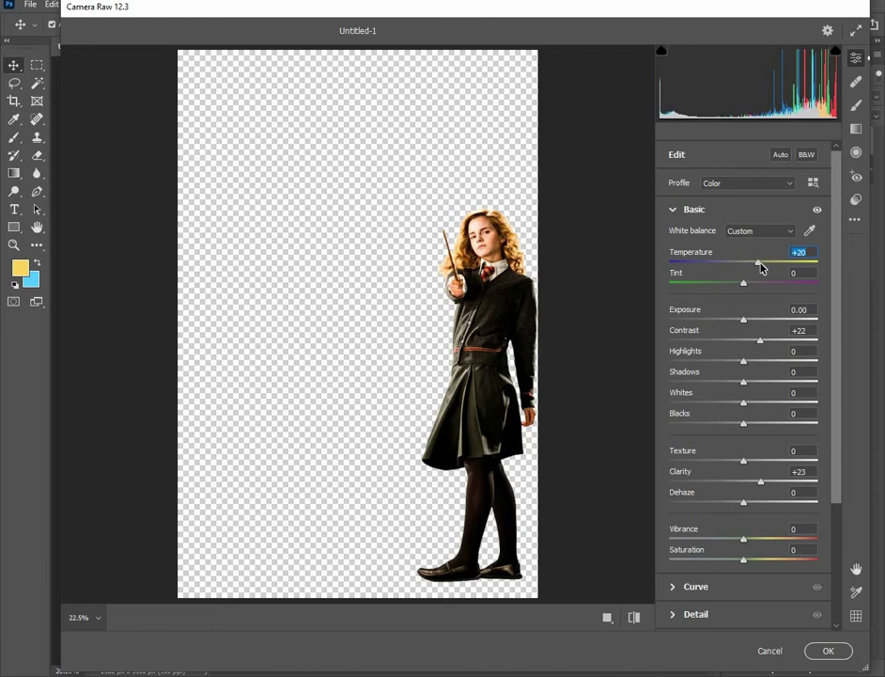
left_click(823, 650)
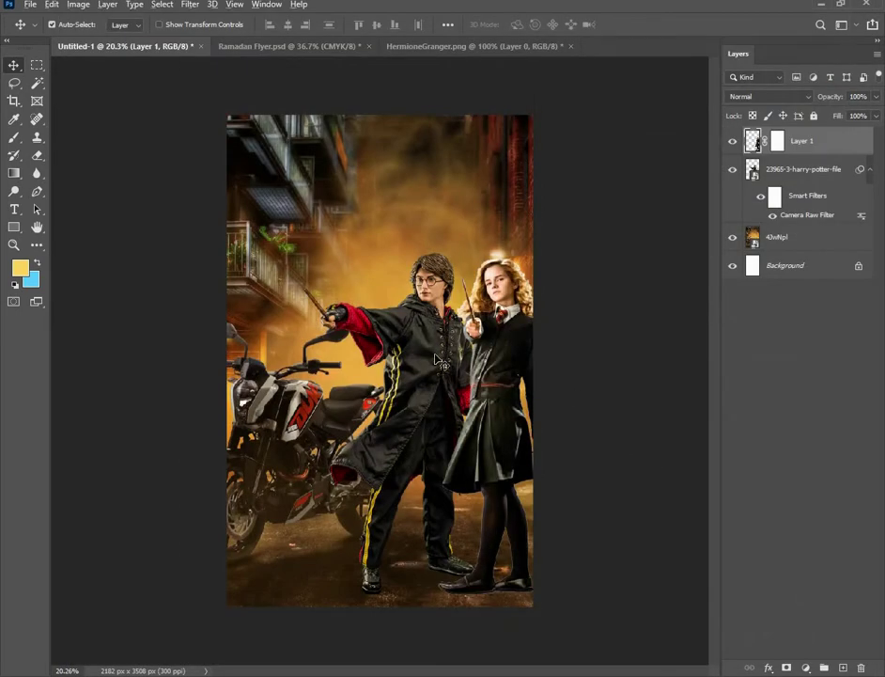
scroll(435, 360, "down", 1)
scroll(435, 360, "up", 1)
scroll(435, 360, "up", 1)
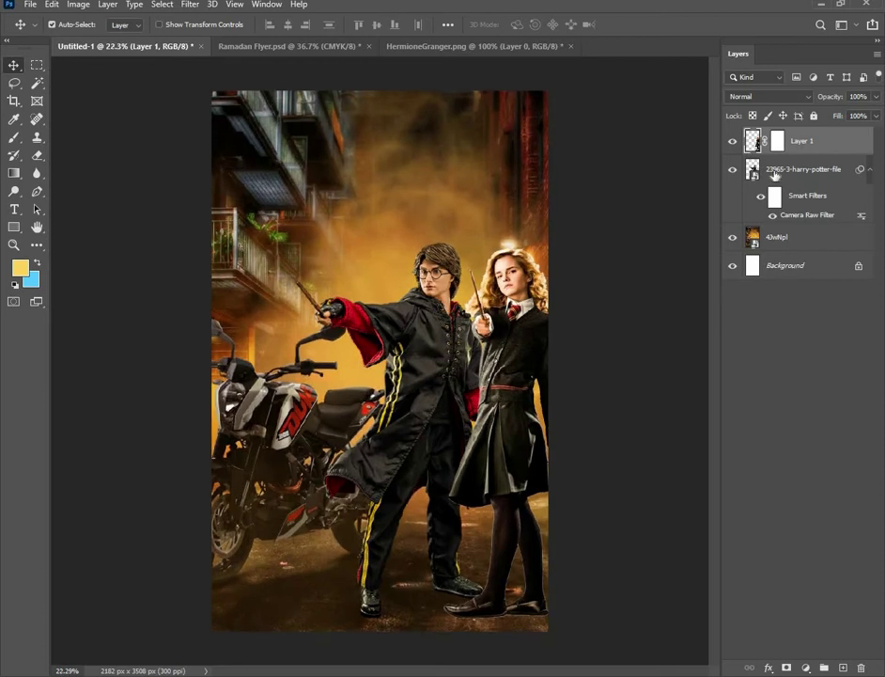
Add a drop shadow to Harry's layer and split it onto its own layer
left_click(774, 175)
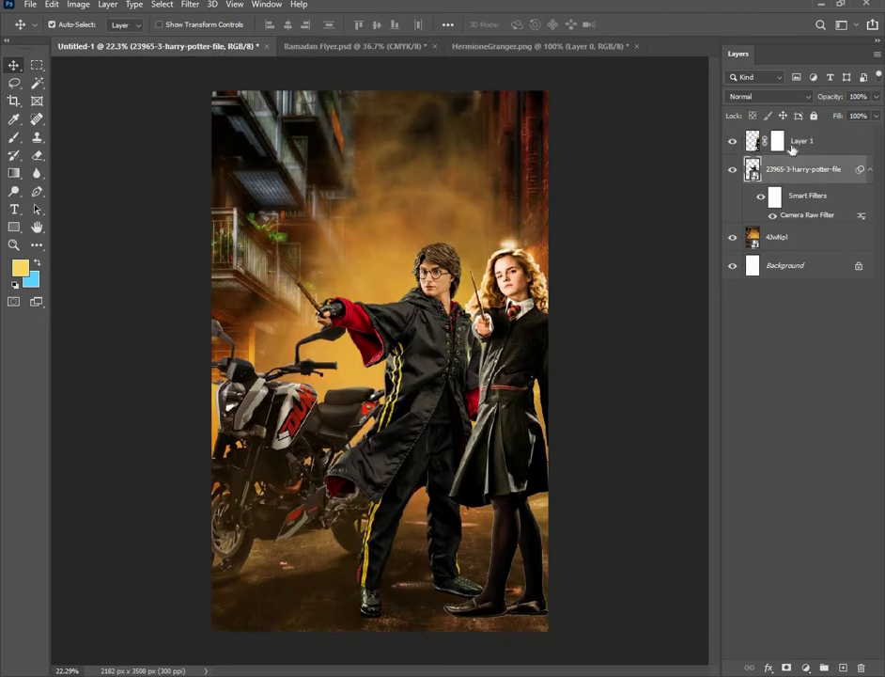
left_click(734, 170)
left_click(774, 665)
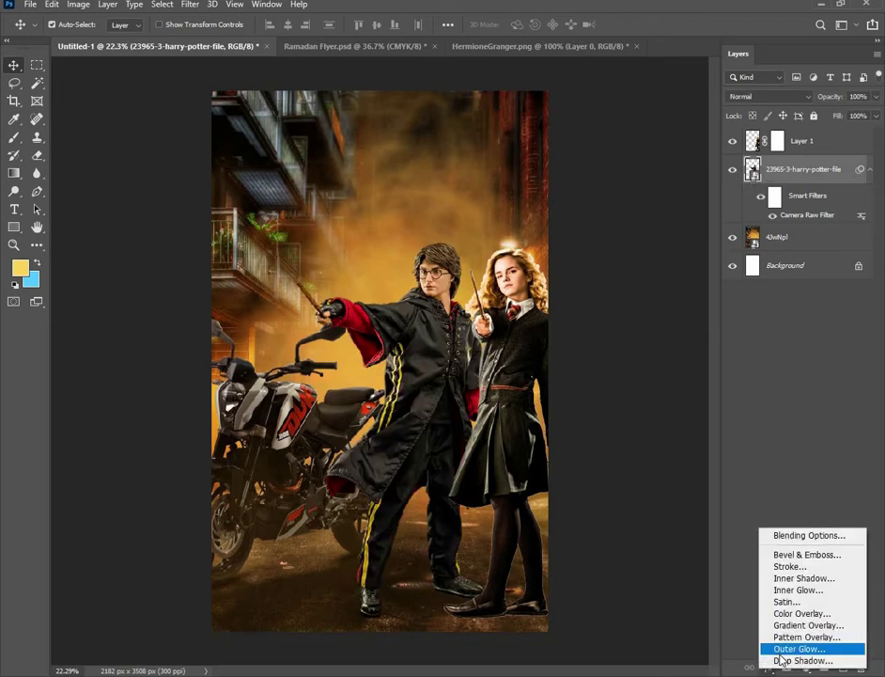
left_click(784, 660)
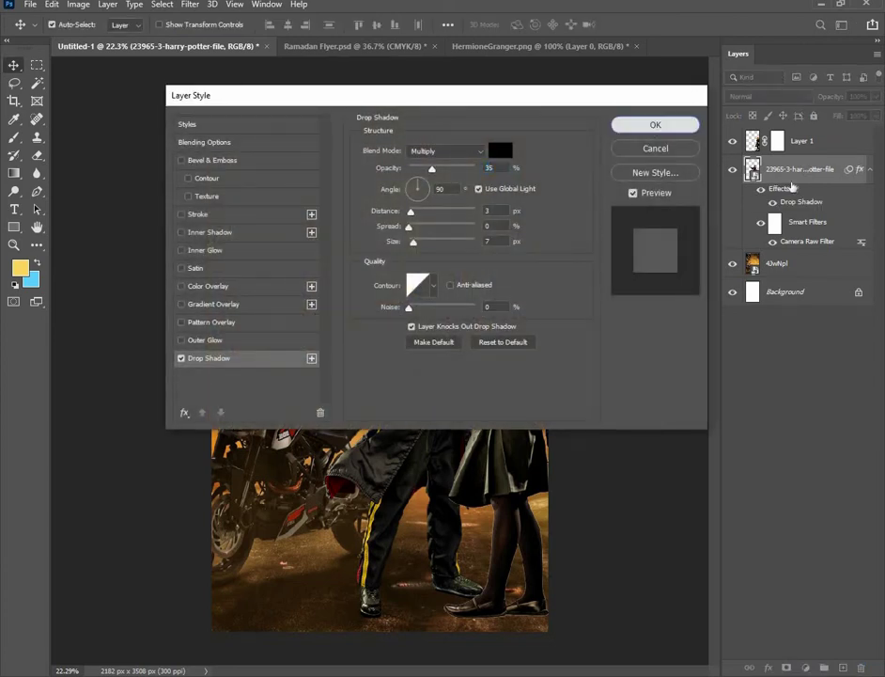
left_click(653, 126)
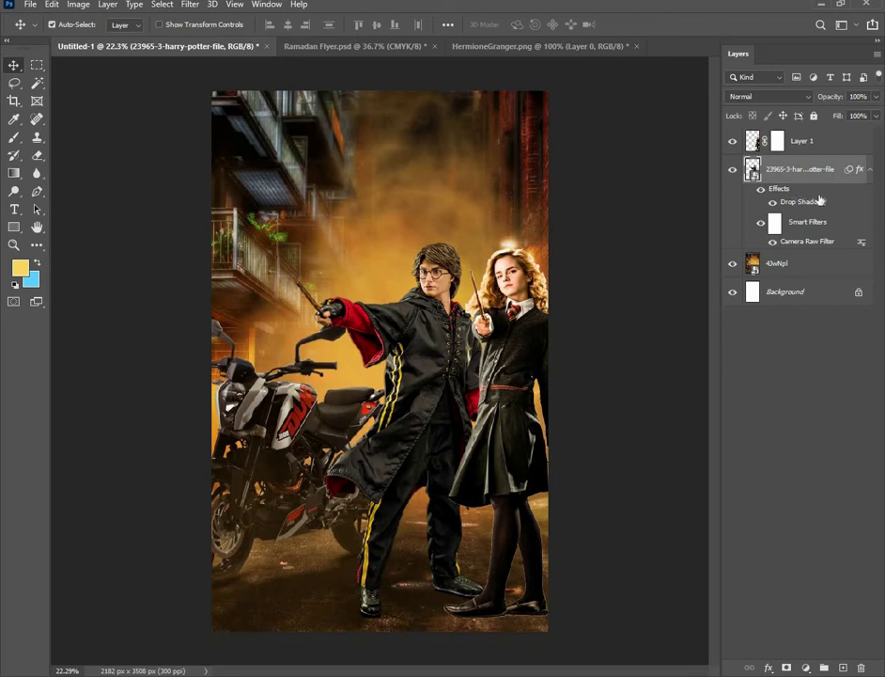
right_click(818, 201)
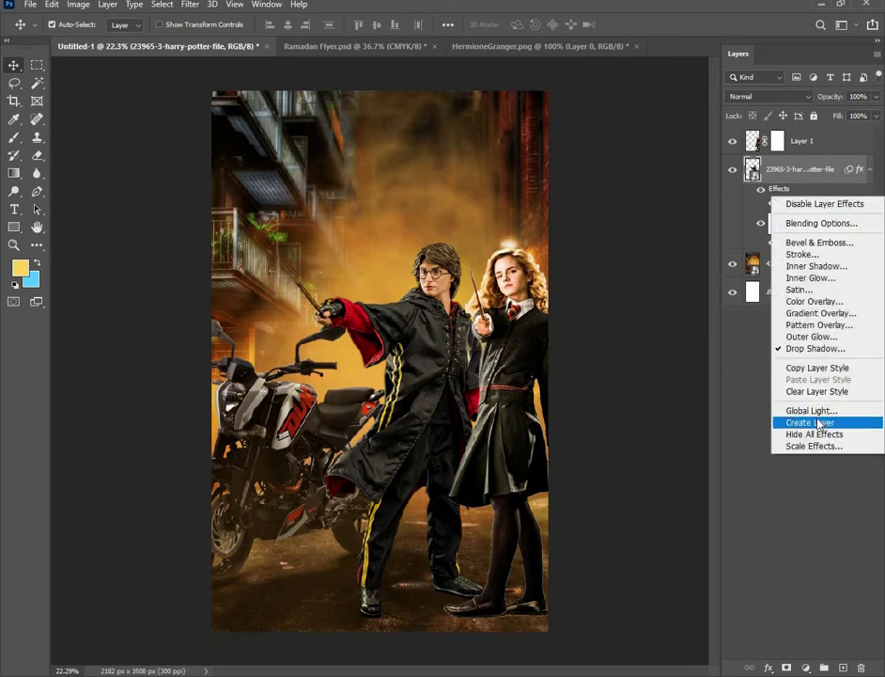
left_click(821, 422)
left_click(382, 256)
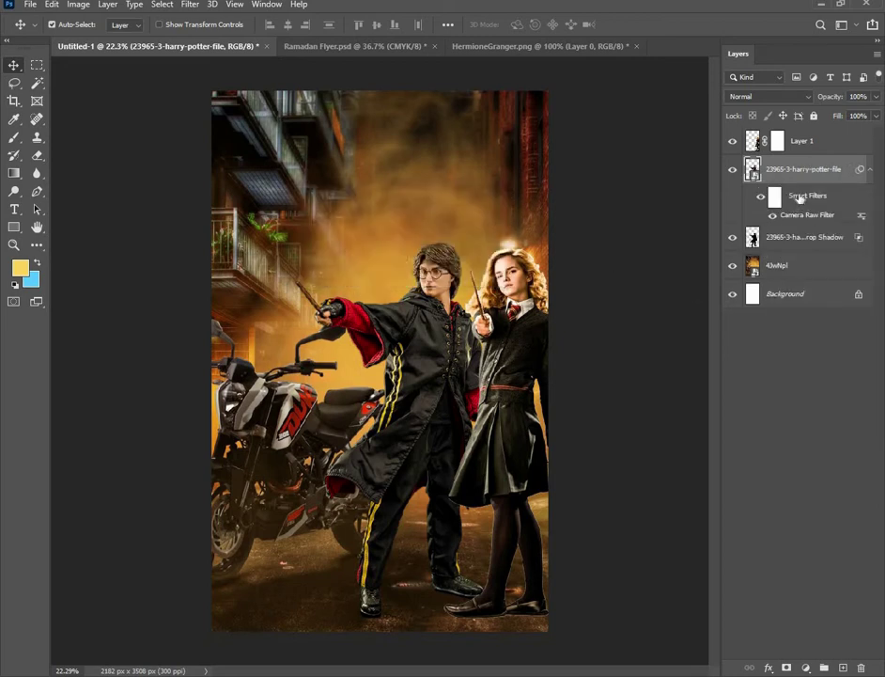
Distort Harry's shadow layer to lie flat along the ground beneath his feet
left_click(789, 238)
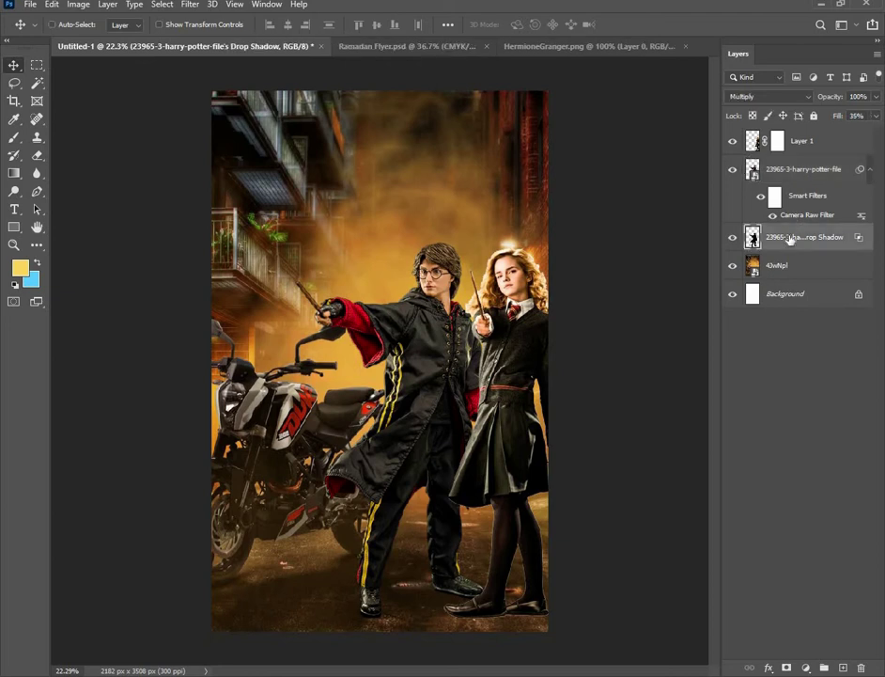
key("ctrl+t")
right_click(432, 341)
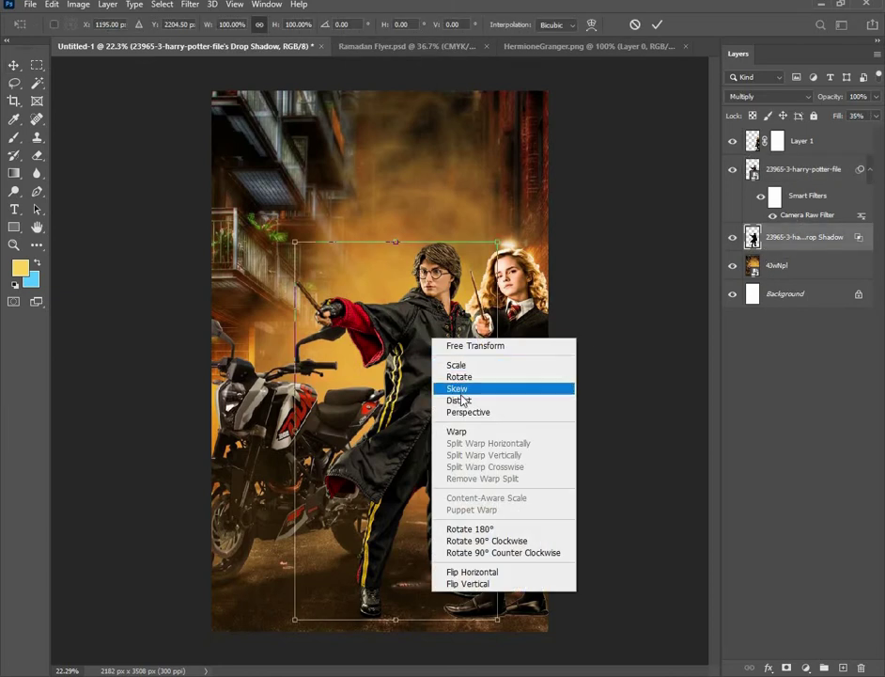
left_click(444, 399)
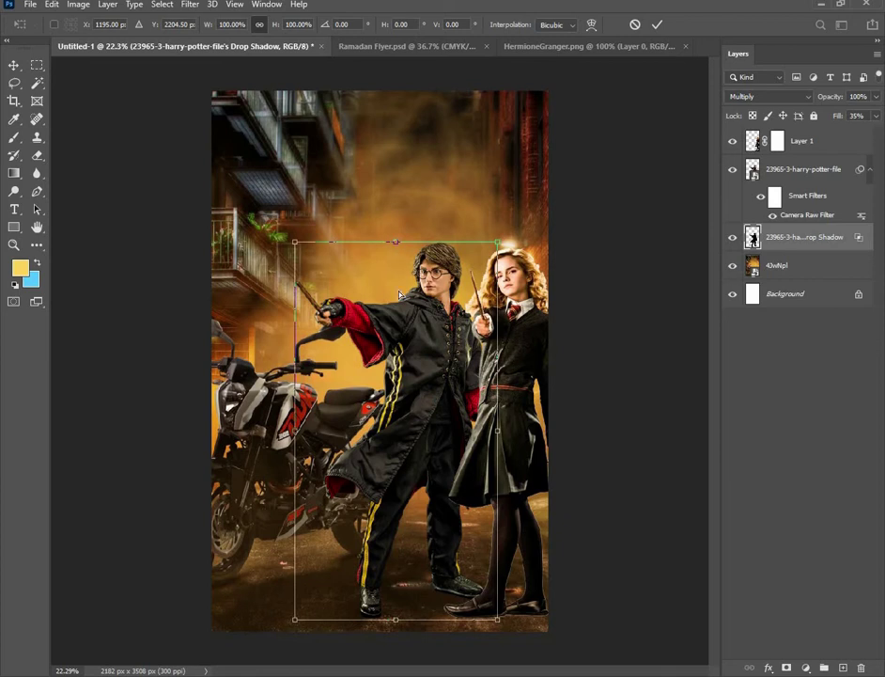
left_click_drag(395, 243, 381, 656)
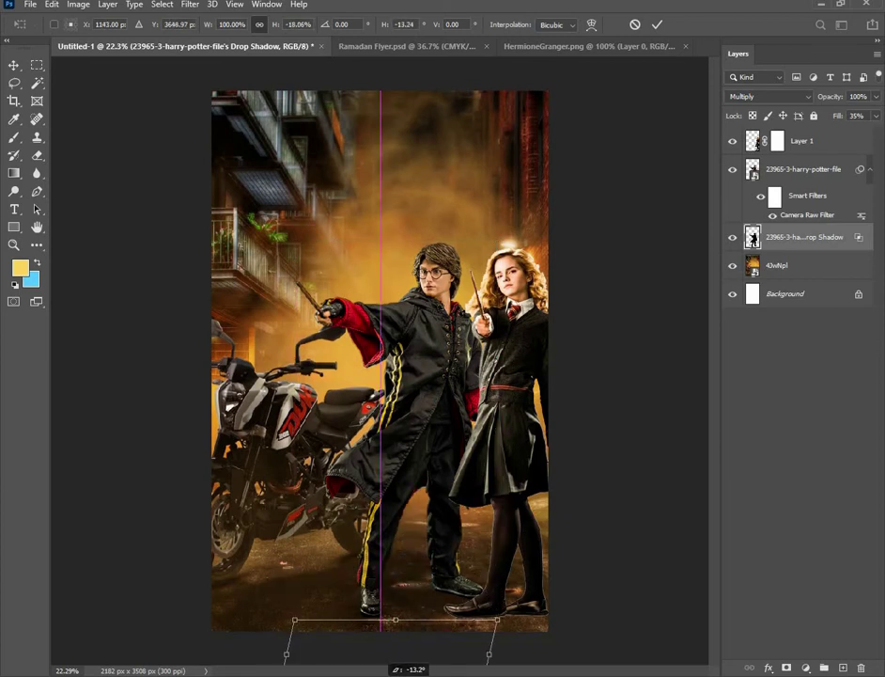
left_click_drag(373, 625, 377, 620)
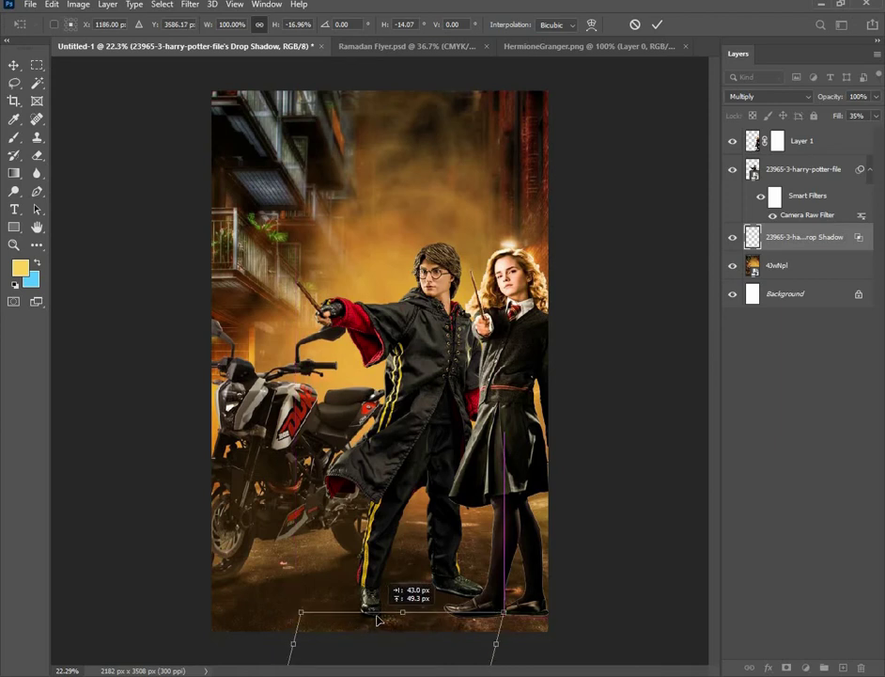
left_click_drag(378, 619, 390, 634)
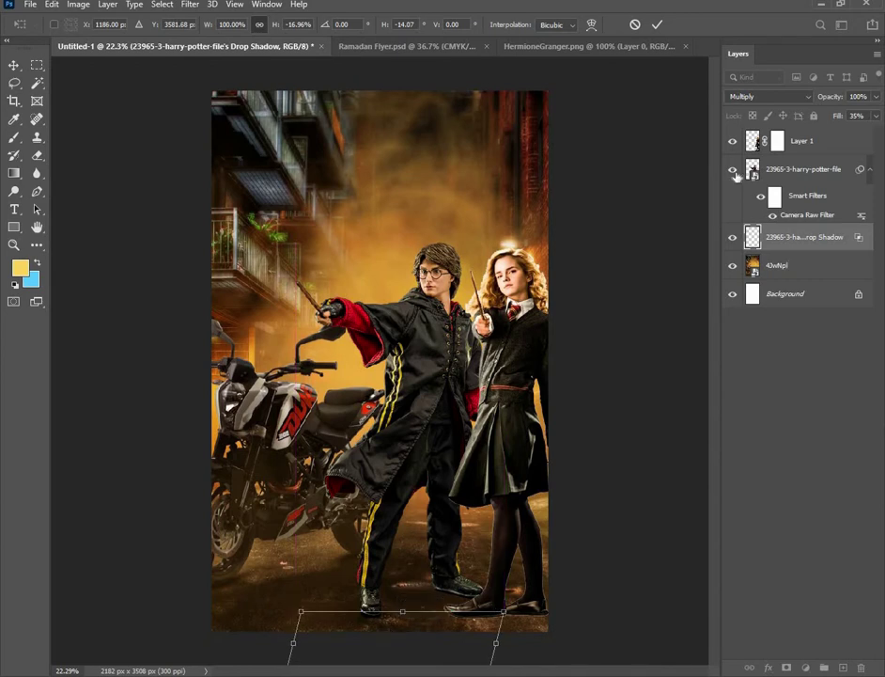
left_click(656, 24)
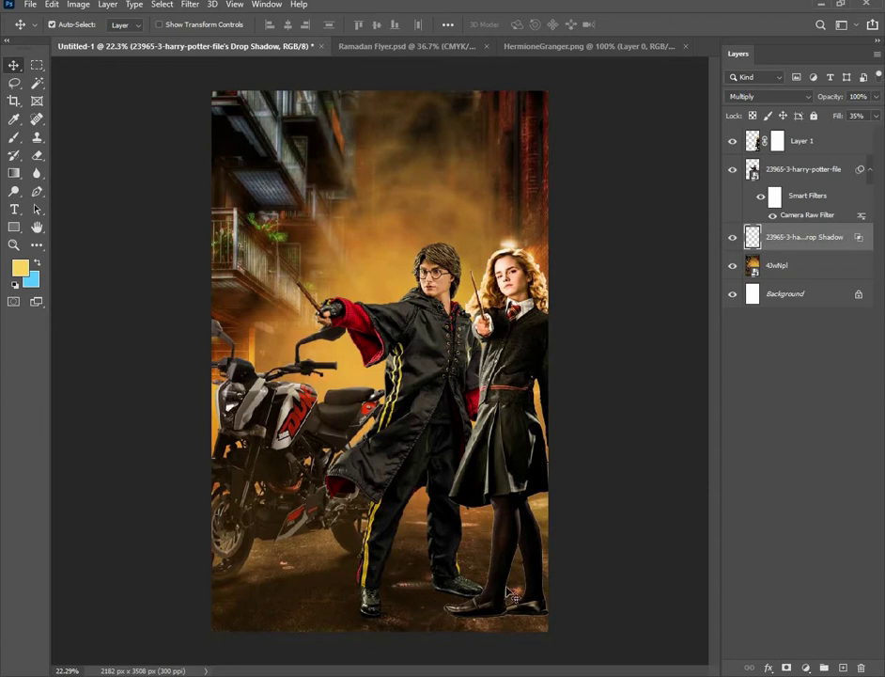
Add a drop shadow to Hermione's Layer 1 and split it onto its own layer
left_click(802, 141)
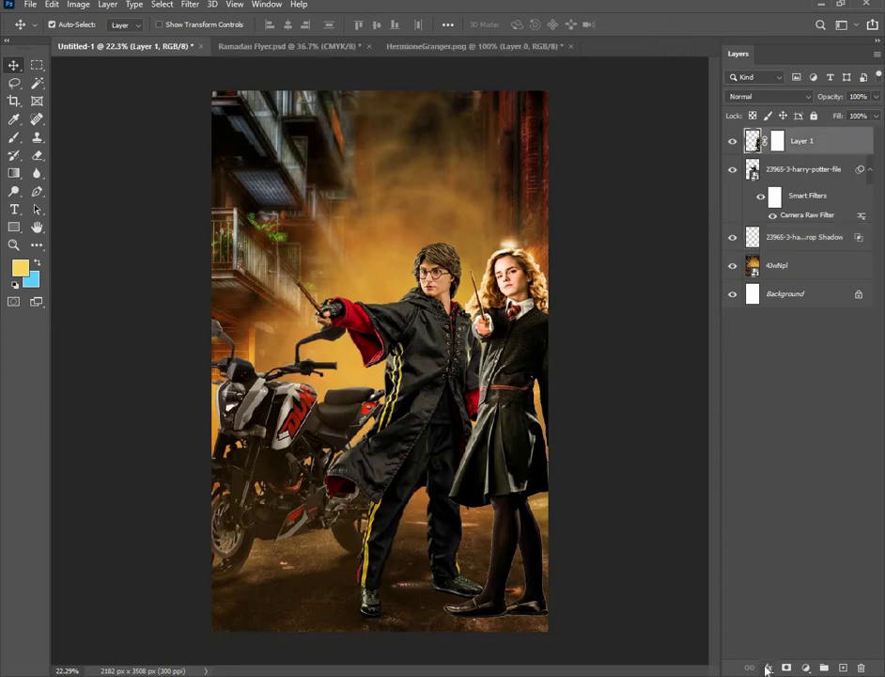
left_click(767, 669)
left_click(598, 288)
left_click(653, 124)
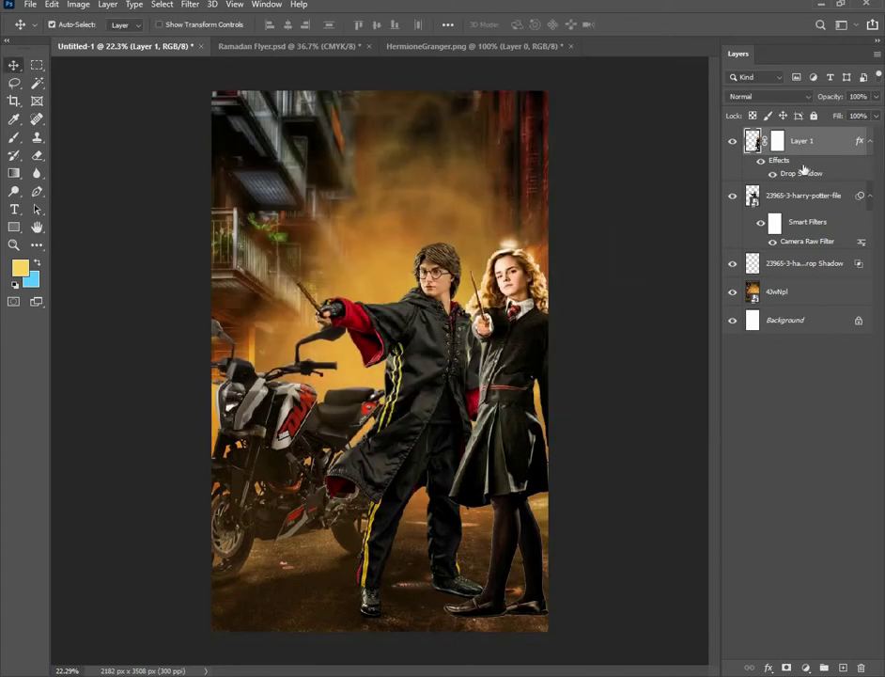
right_click(813, 175)
left_click(799, 393)
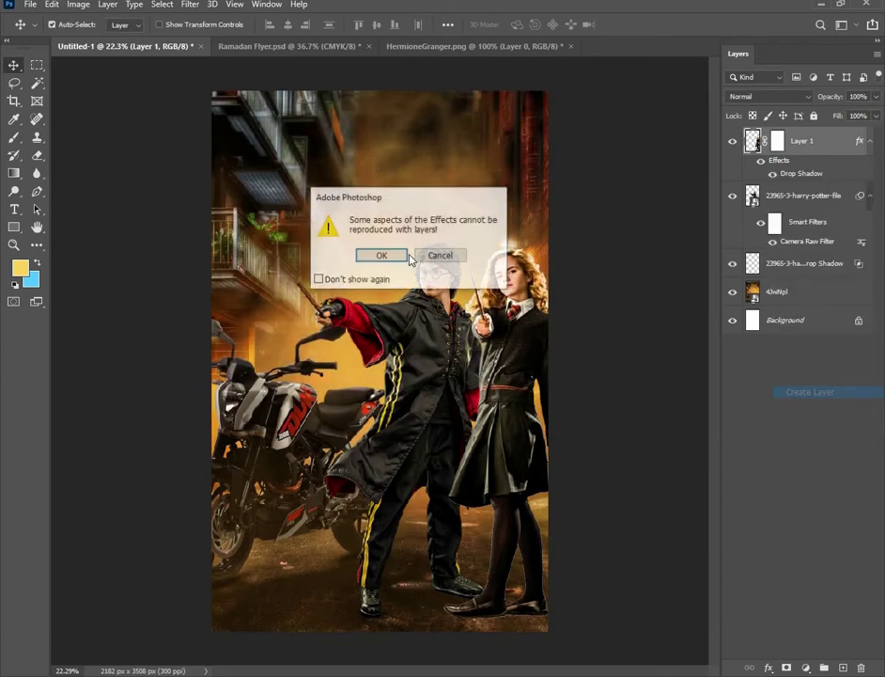
key("Return")
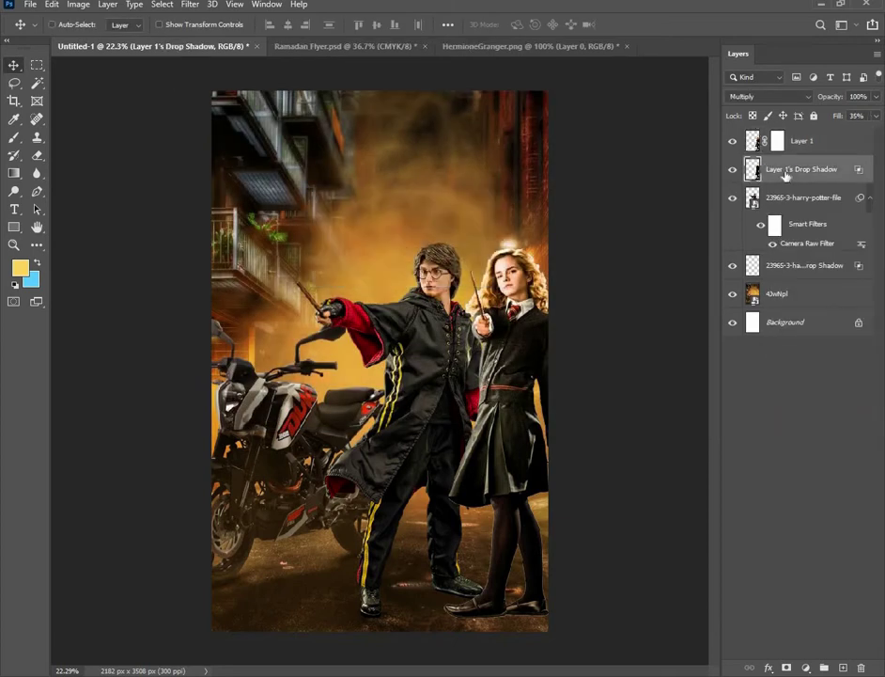
Distort Hermione's shadow, flipping and flattening it onto the ground below her
key("ctrl+t")
right_click(524, 346)
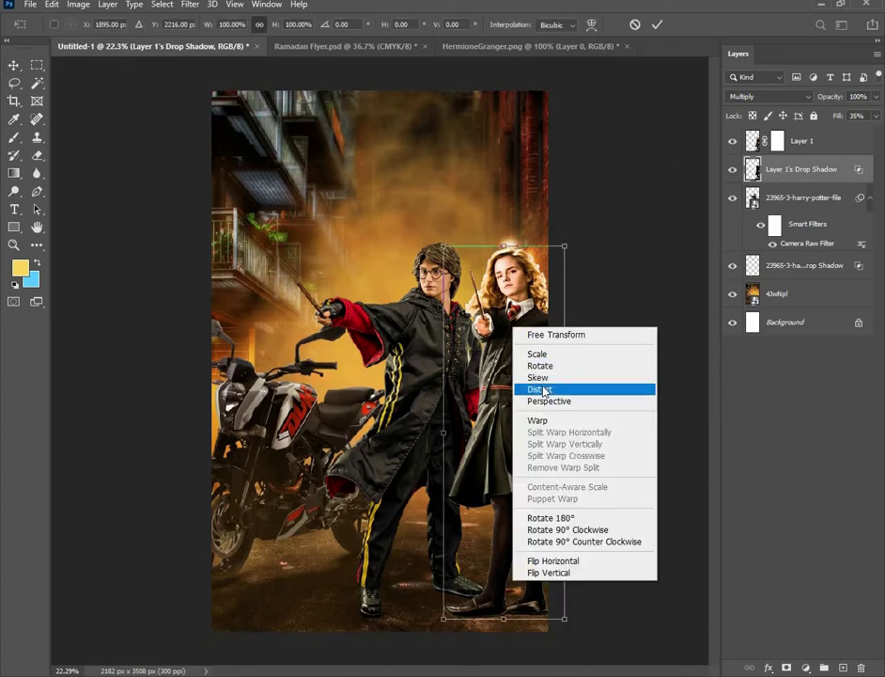
left_click(531, 387)
left_click_drag(504, 246, 528, 430)
mouse_move(524, 526)
left_mouse_down()
mouse_move(493, 664)
mouse_move(497, 629)
mouse_move(519, 628)
left_mouse_up()
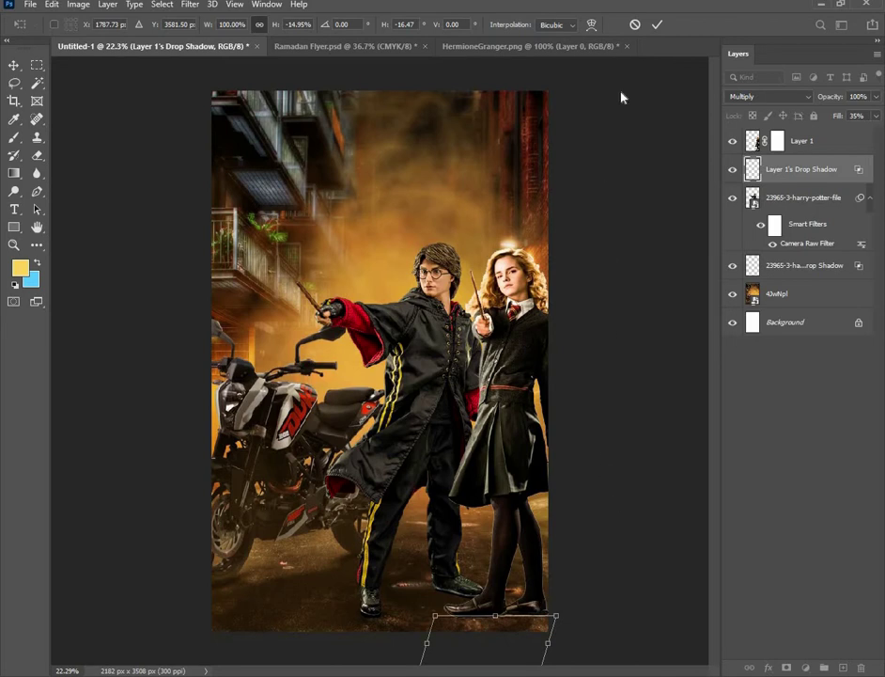
left_click(653, 26)
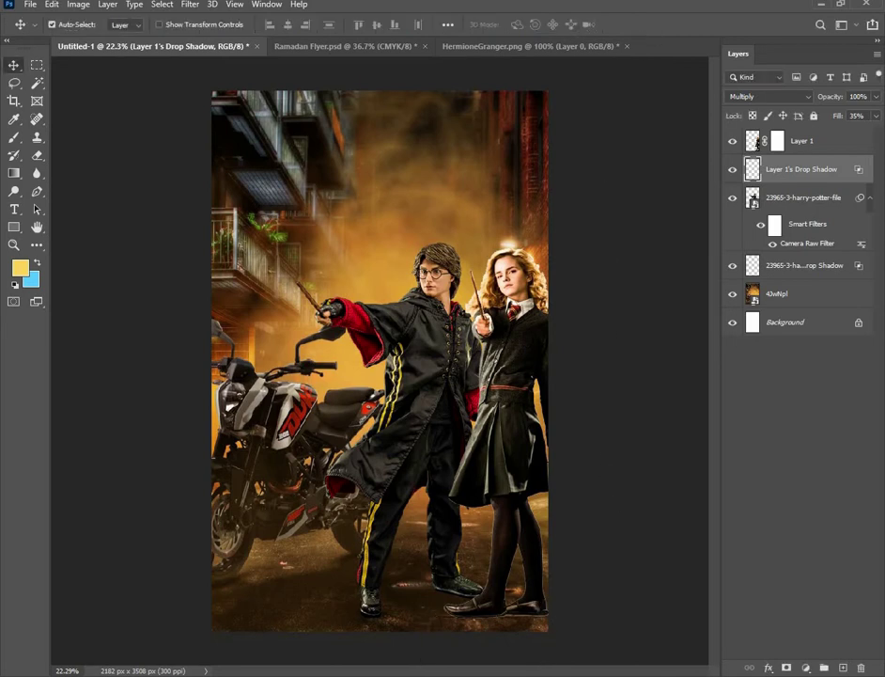
Align Hermione's shadow under her shoes, fit the poster on screen, and add an empty layer
scroll(512, 632, "up", 2)
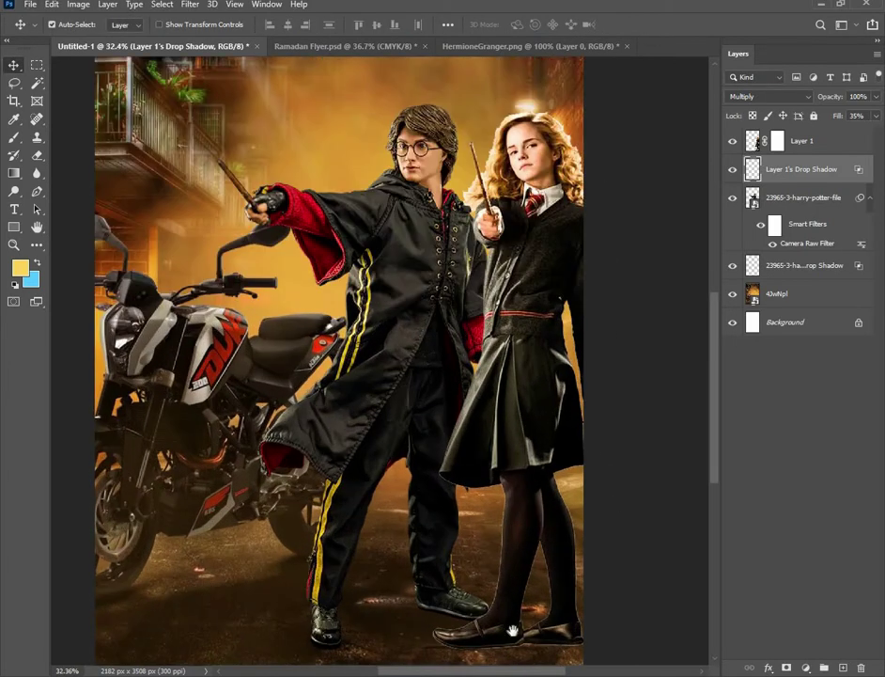
scroll(488, 564, "down", 5)
scroll(465, 522, "up", 2)
left_click_drag(479, 567, 468, 570)
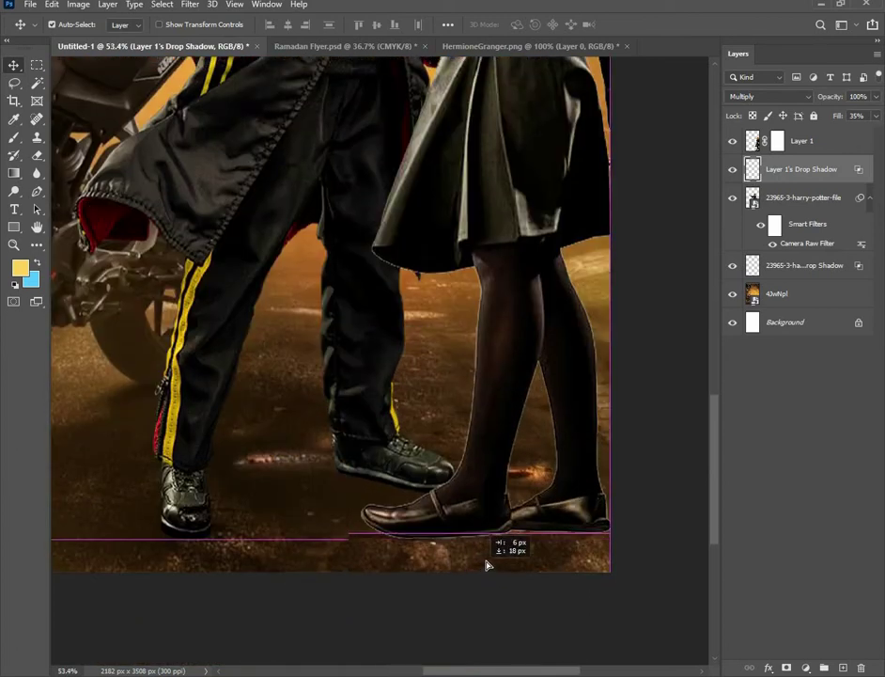
left_click_drag(478, 572, 556, 534)
scroll(557, 534, "down", 5)
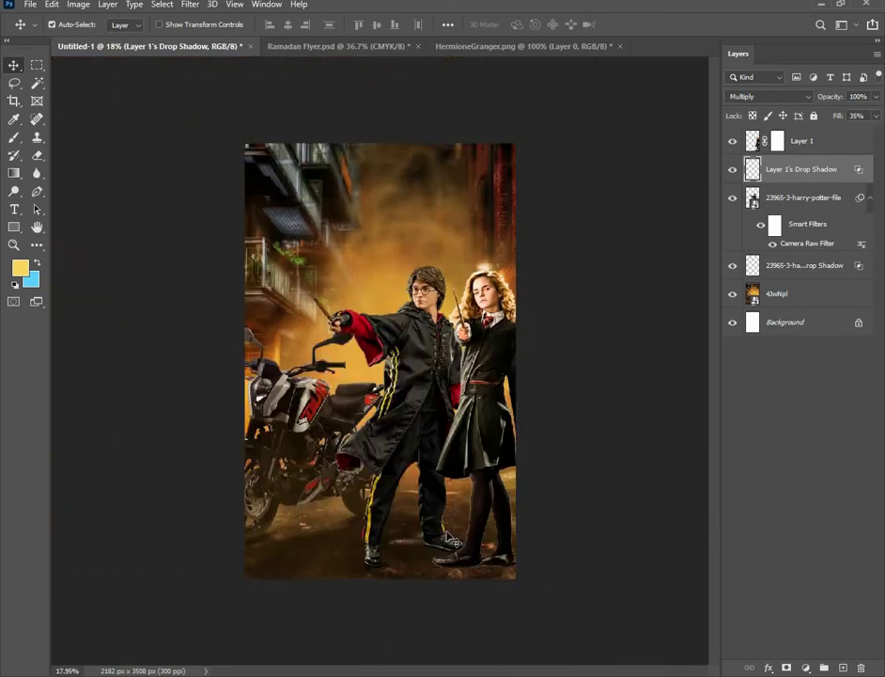
key("ctrl+0")
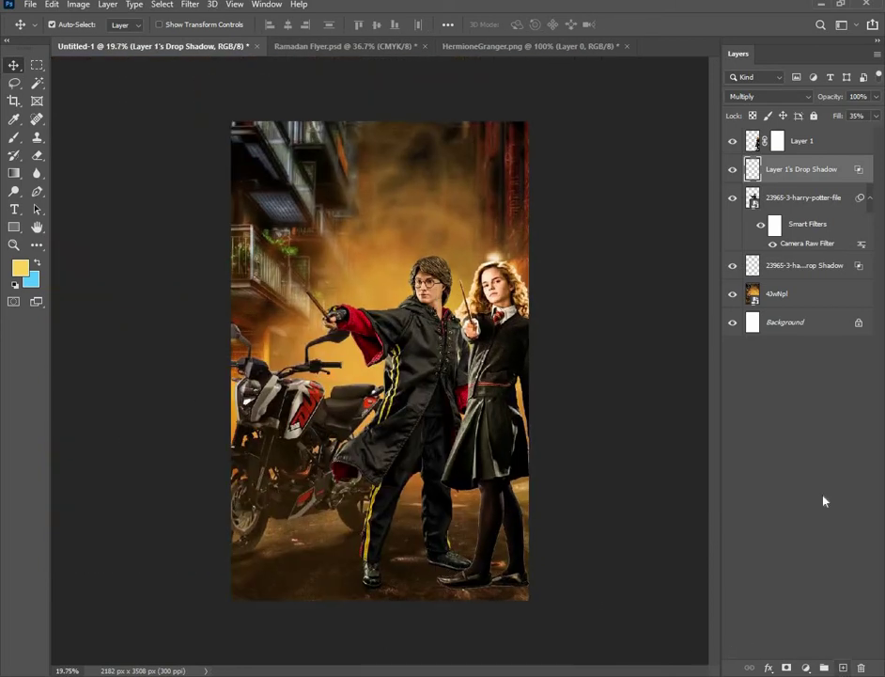
key("ctrl+shift+alt+n")
Move the new layer to the top and pick the Brush with black as foreground colour
left_click_drag(758, 178, 798, 136)
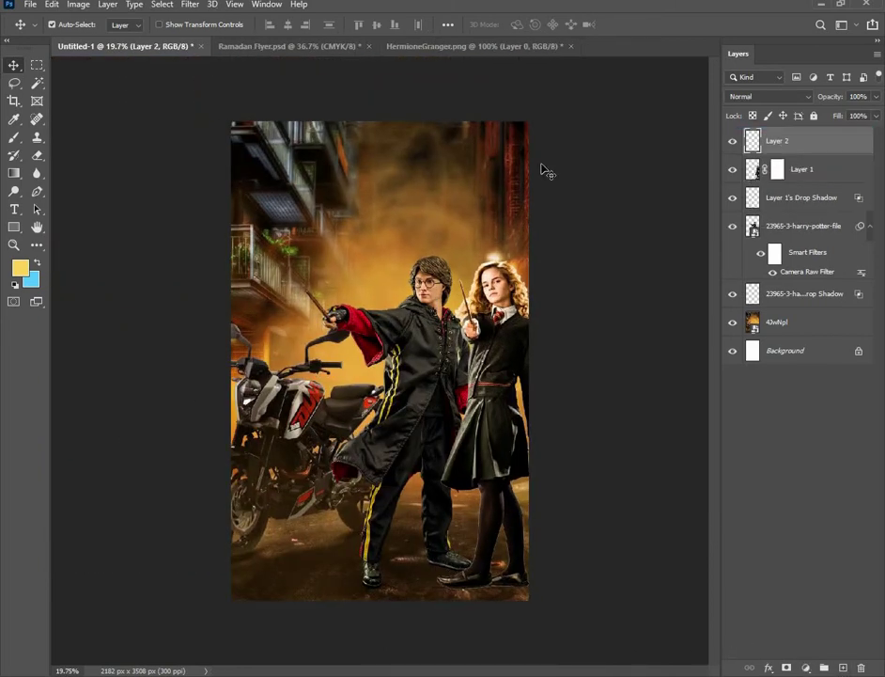
left_click(14, 136)
left_click(20, 268)
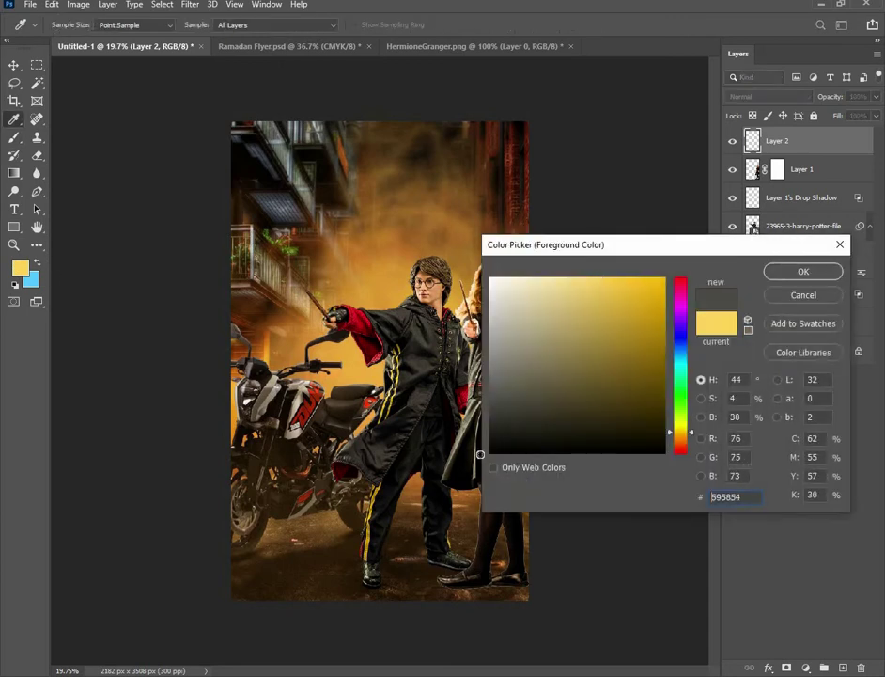
left_click(480, 455)
left_click(771, 273)
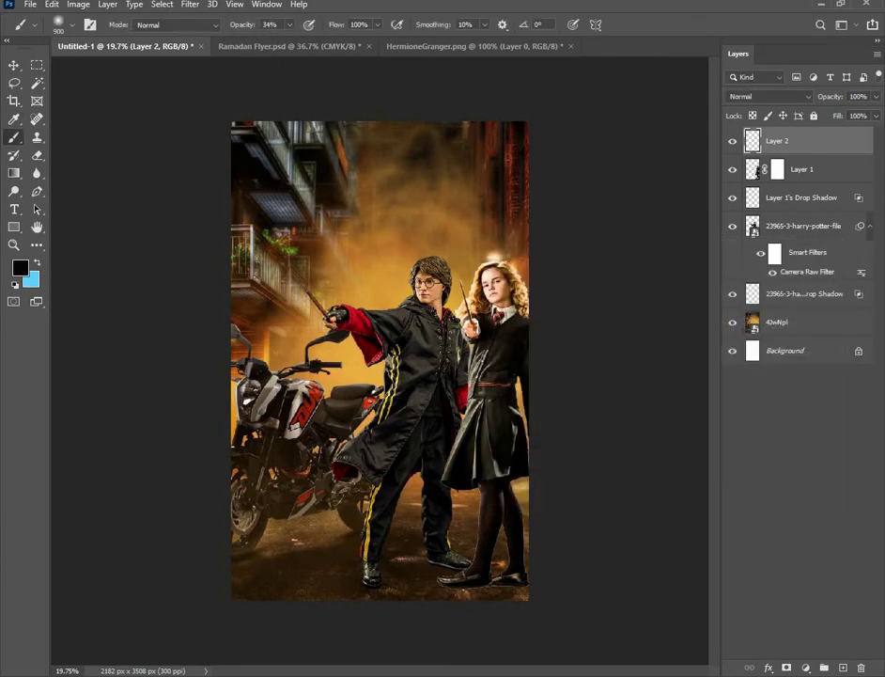
Set Layer 2's blend mode to Overlay and select the alley background layer
left_click(751, 96)
left_click(752, 318)
scroll(395, 554, "up", 3)
left_click_drag(416, 371, 443, 176)
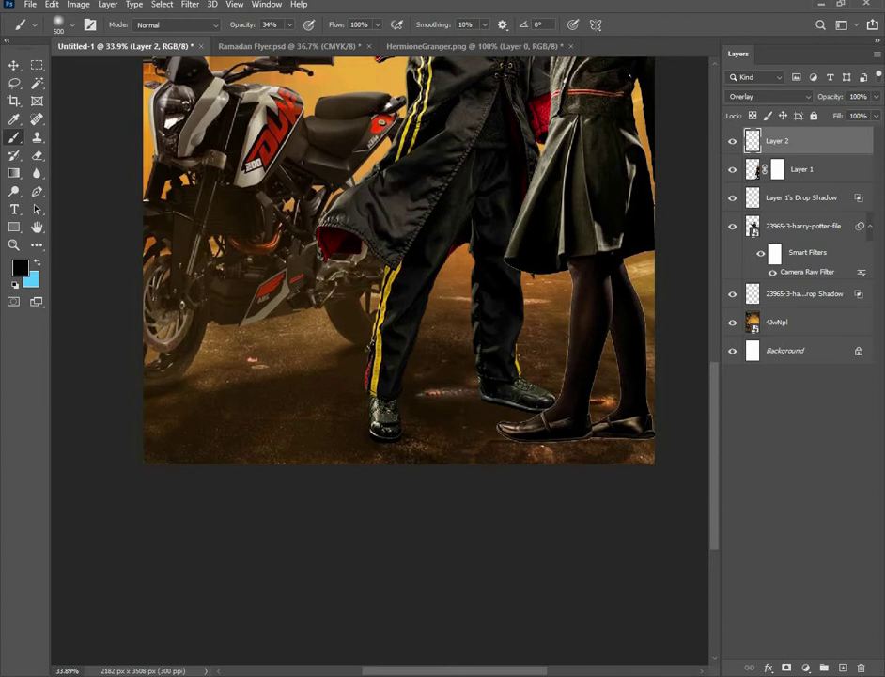
left_click(771, 323)
Rasterize the 43wNpl alley background layer and shrink the brush to 250
left_click(404, 363)
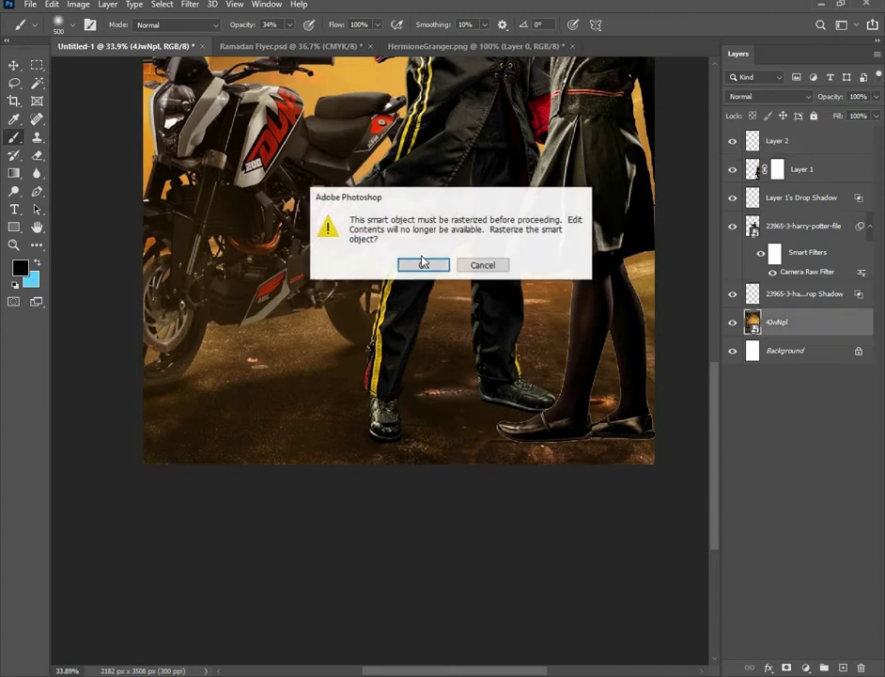
key("Return")
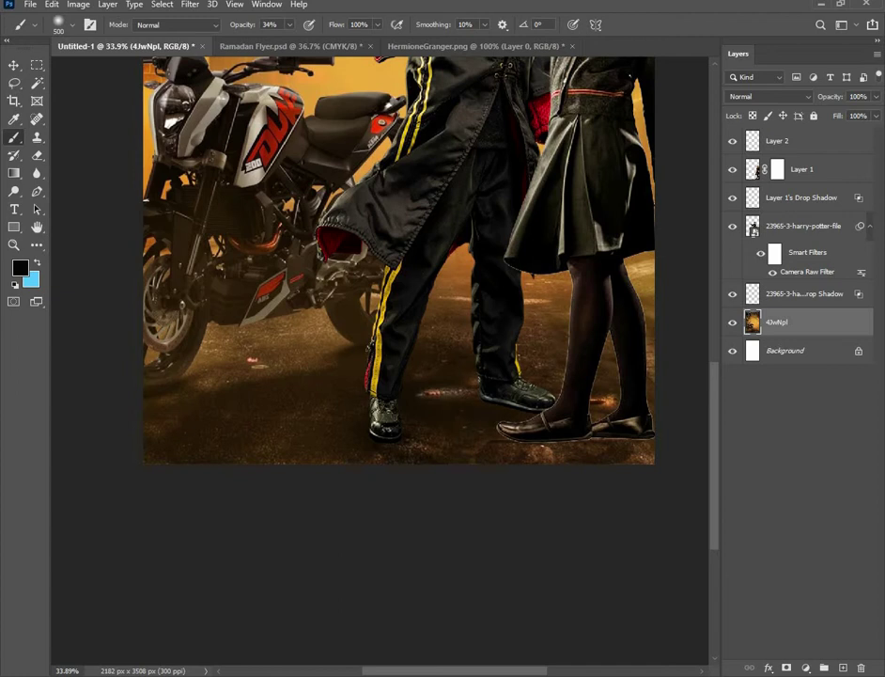
key("bracketleft")
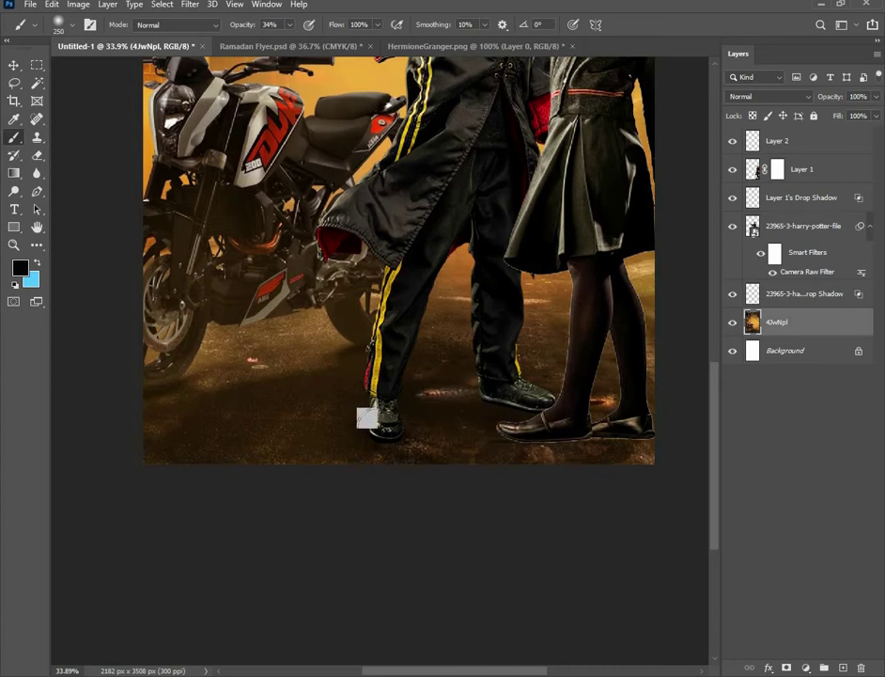
left_click(806, 171)
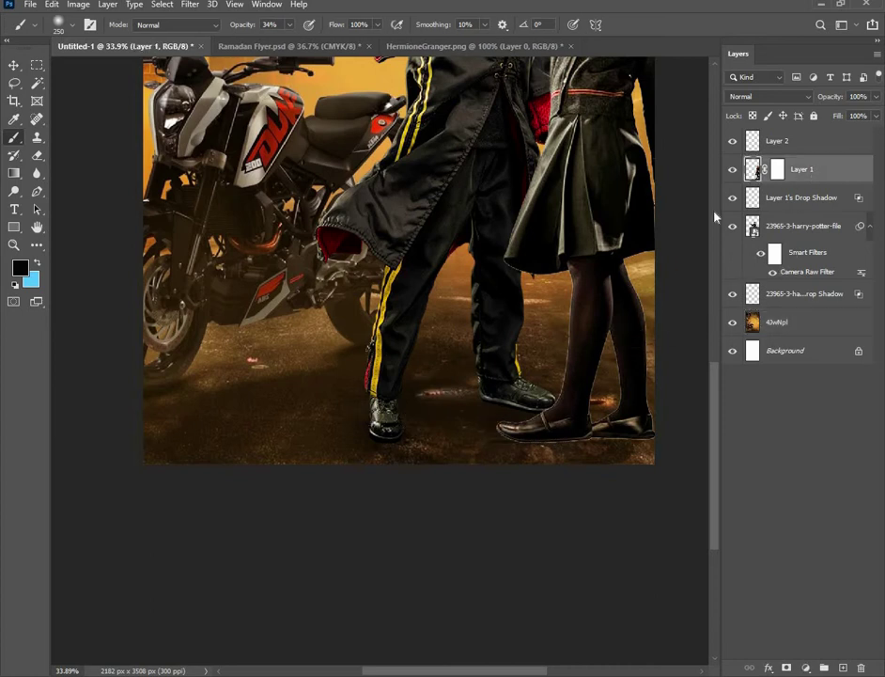
left_click(732, 170)
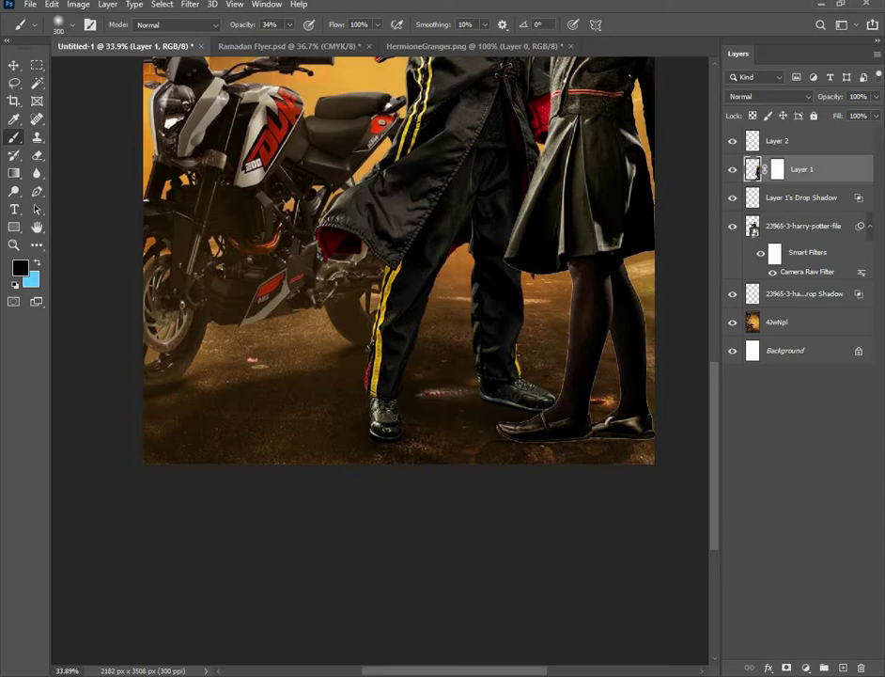
Rasterize the boy's harry-potter-file layer, baking in his Camera Raw filter, and switch to the Move tool
left_click(790, 225)
left_click(404, 301)
left_click(404, 270)
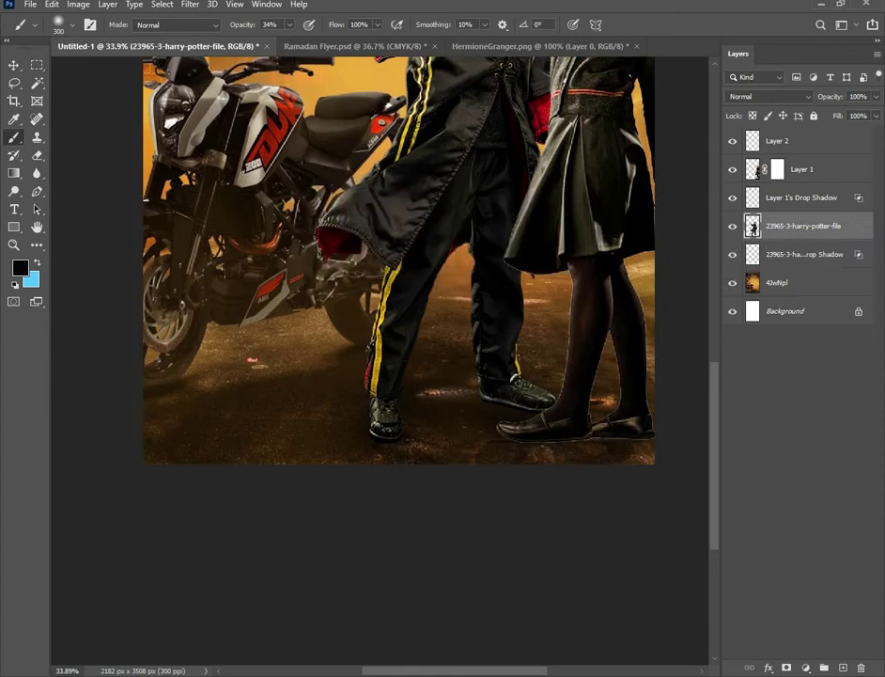
left_click(14, 65)
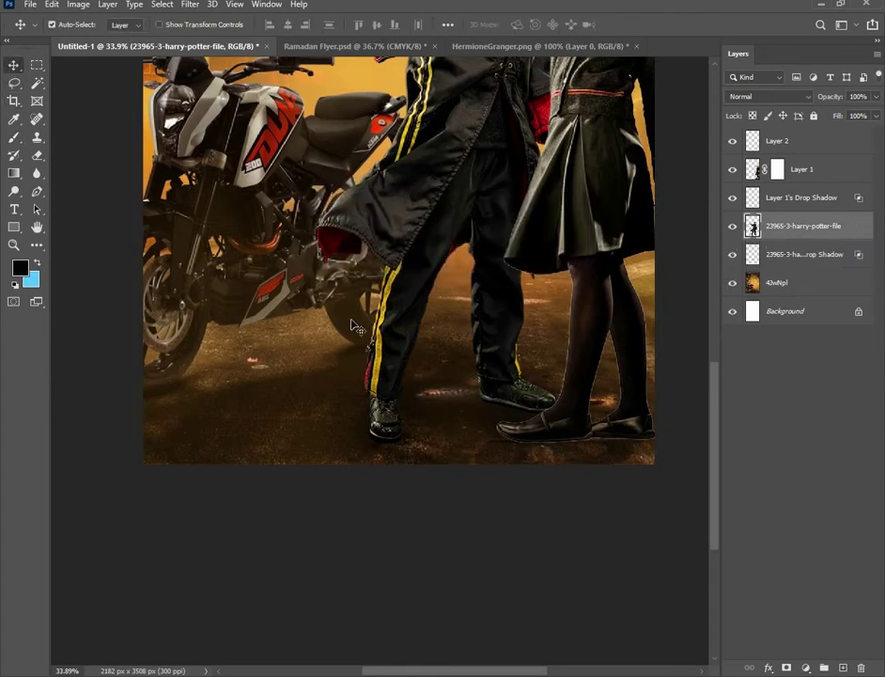
scroll(357, 326, "down", 2)
scroll(382, 472, "up", 1)
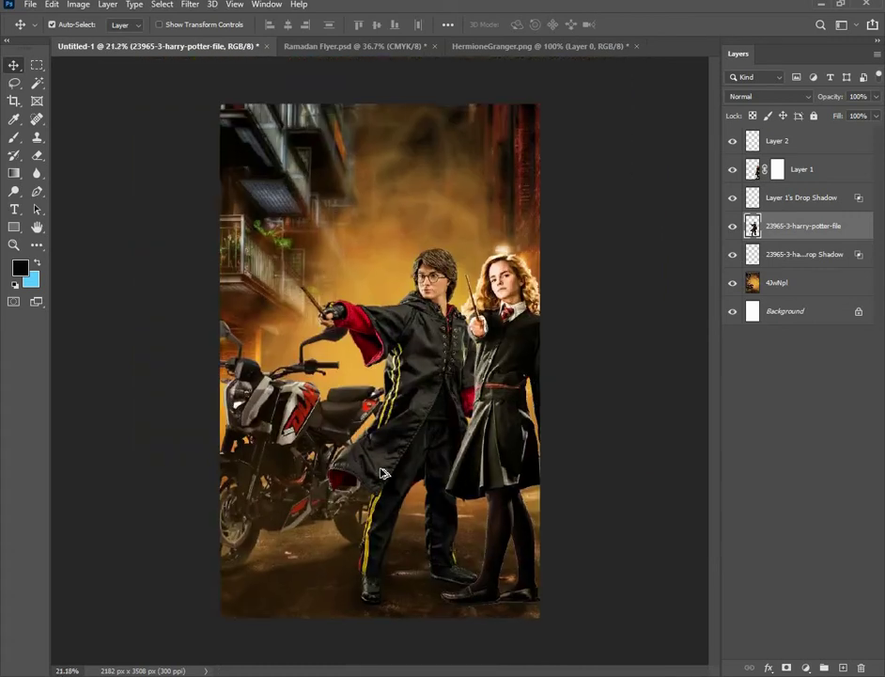
scroll(387, 476, "down", 1)
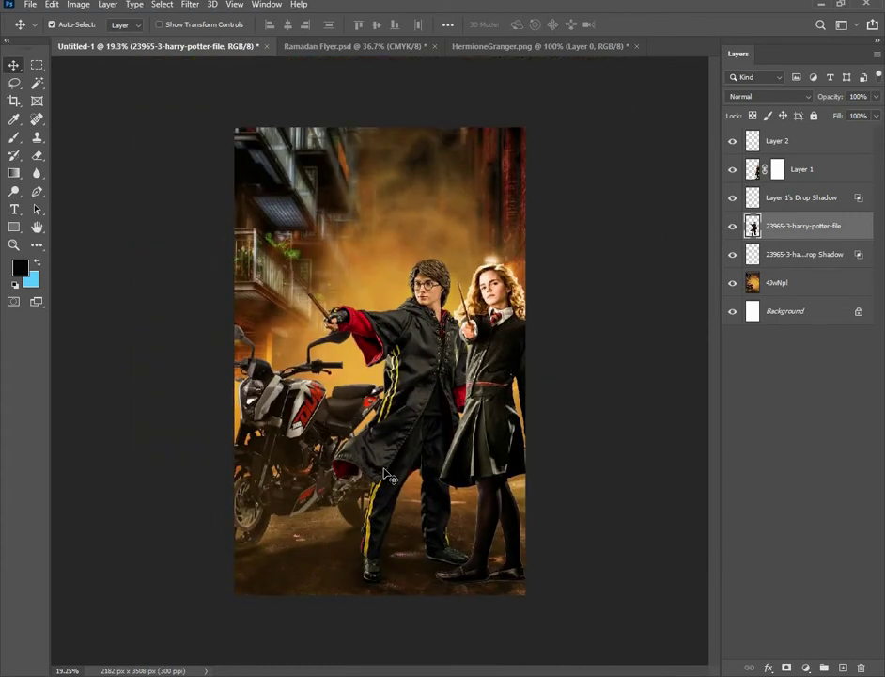
scroll(386, 476, "up", 1)
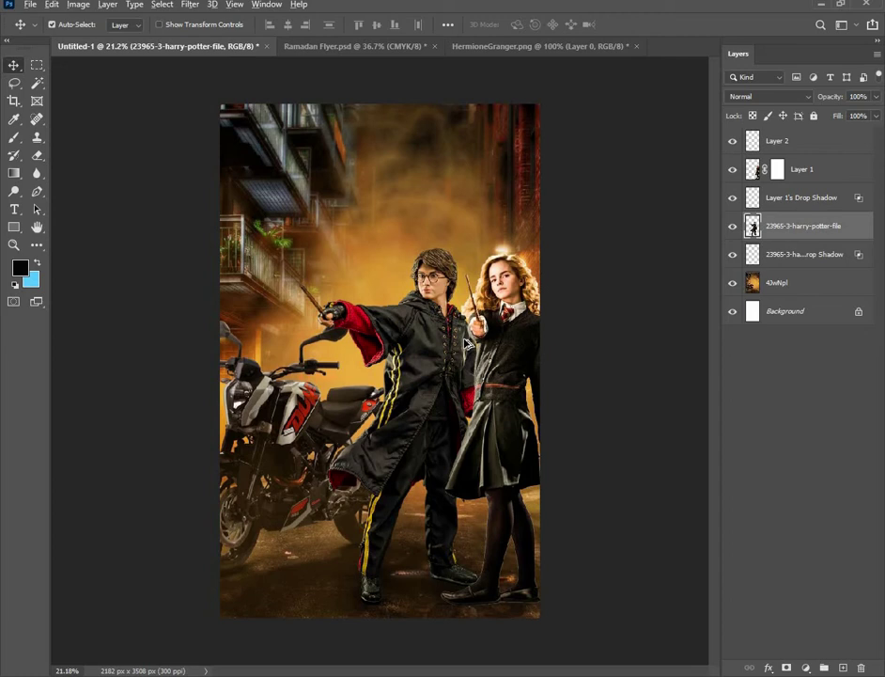
scroll(466, 344, "down", 1)
scroll(461, 351, "up", 1)
Drag cloud_PNG16 from File Explorer's Downloads onto the poster canvas
scroll(410, 389, "down", 1)
scroll(409, 389, "up", 1)
scroll(426, 383, "down", 1)
scroll(426, 382, "up", 1)
key("alt+Tab")
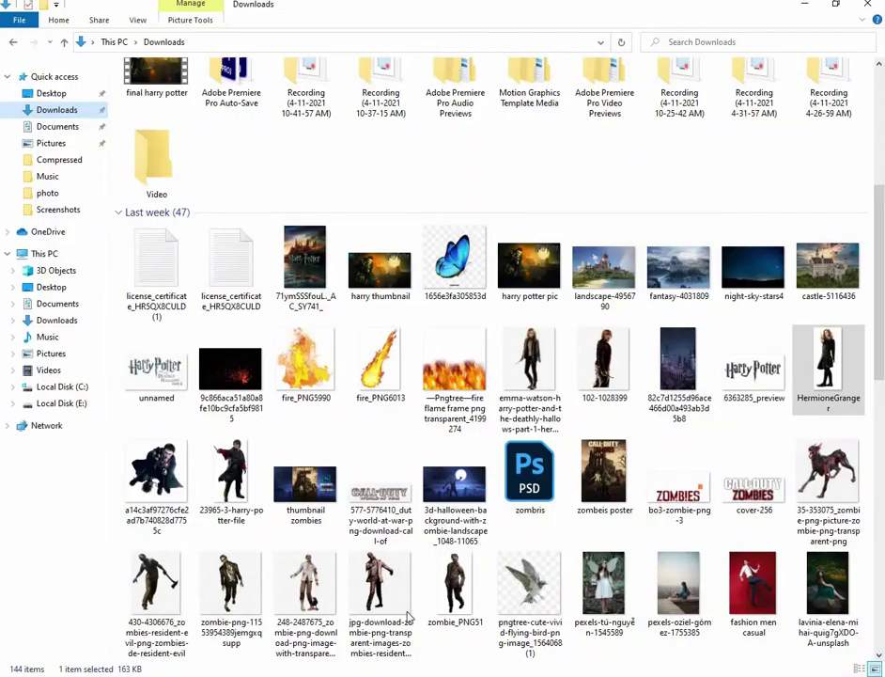
scroll(376, 358, "up", 3)
left_click_drag(157, 131, 427, 287)
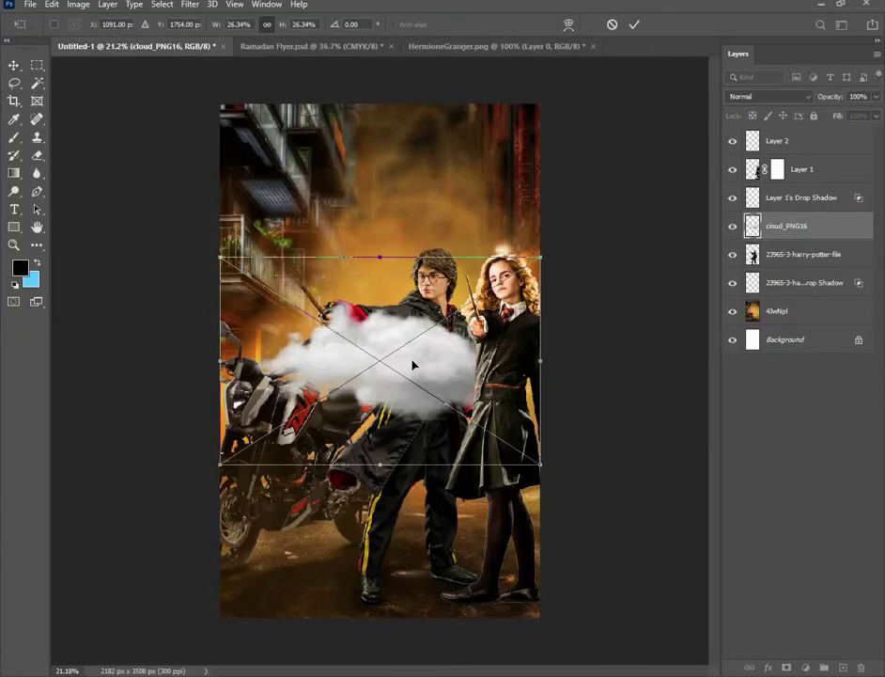
Tilt and shrink the cloud to about 19% near the top, then delete the cloud layer
left_click_drag(414, 364, 405, 232)
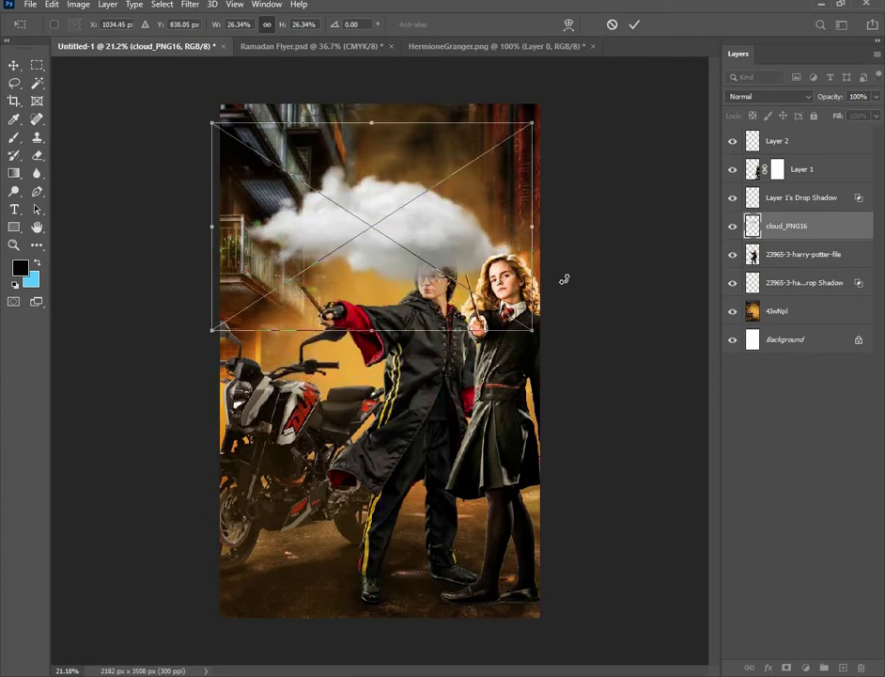
mouse_move(523, 379)
left_mouse_down()
mouse_move(568, 400)
mouse_move(610, 239)
left_mouse_up()
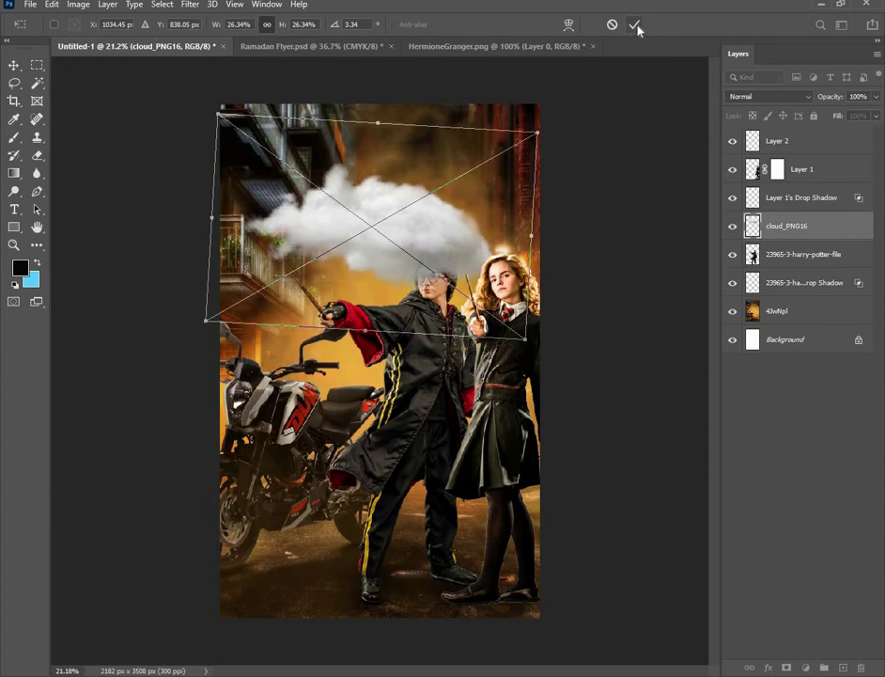
key("Return")
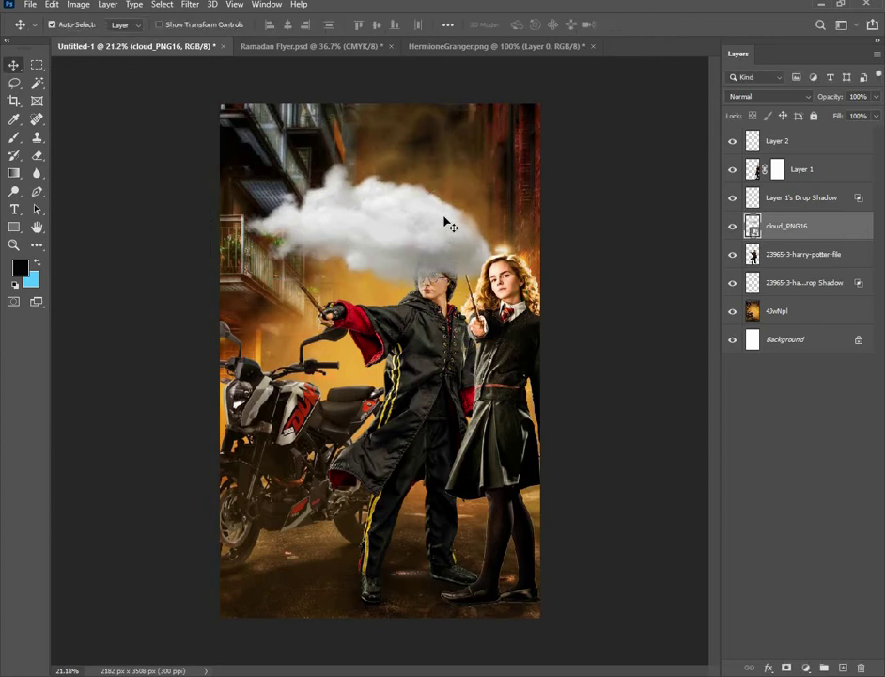
key("ctrl+t")
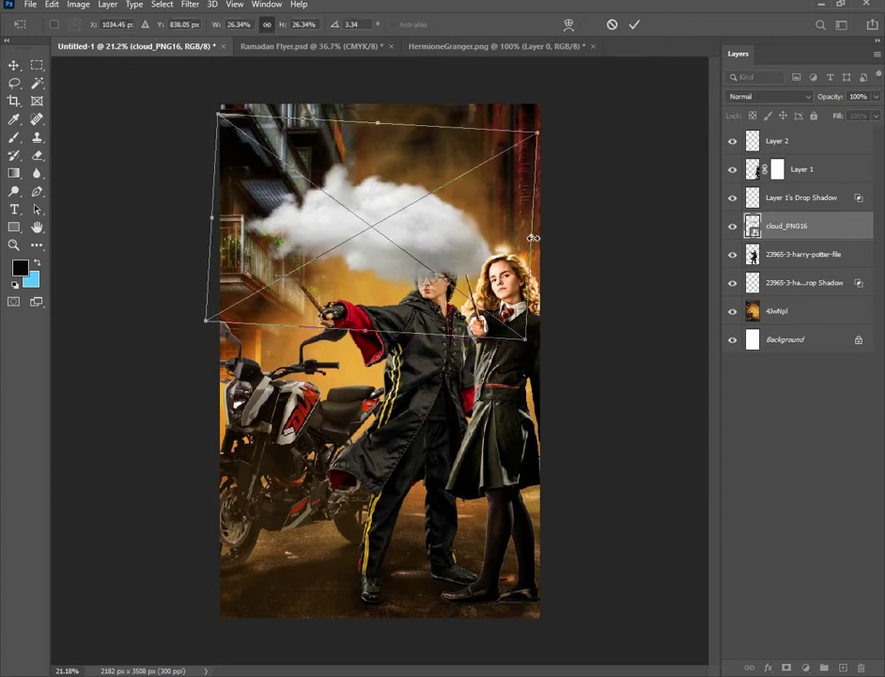
left_click_drag(532, 238, 453, 235)
mouse_move(371, 232)
left_mouse_down()
mouse_move(444, 215)
mouse_move(455, 224)
left_mouse_up()
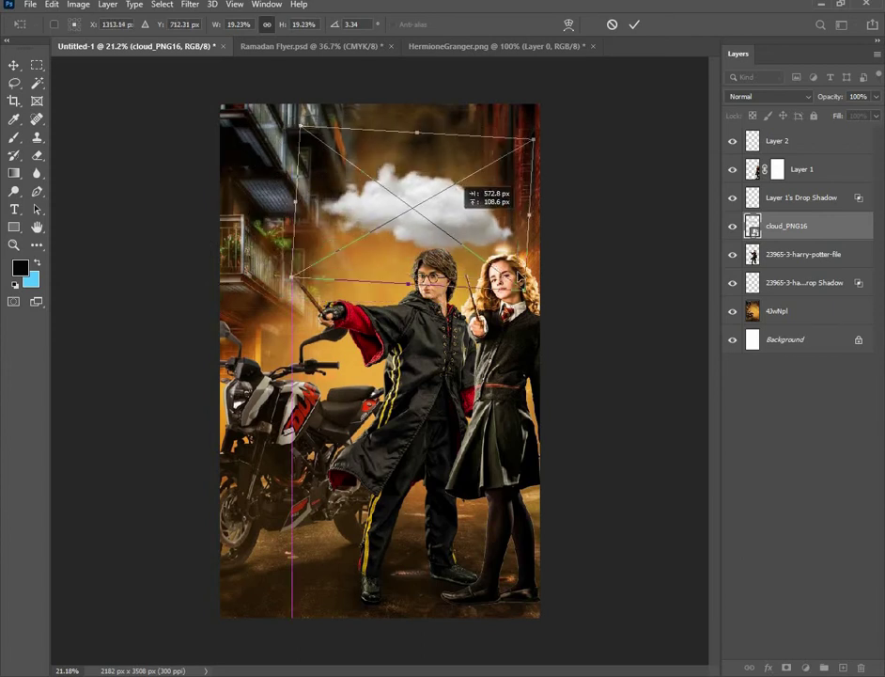
left_click(634, 24)
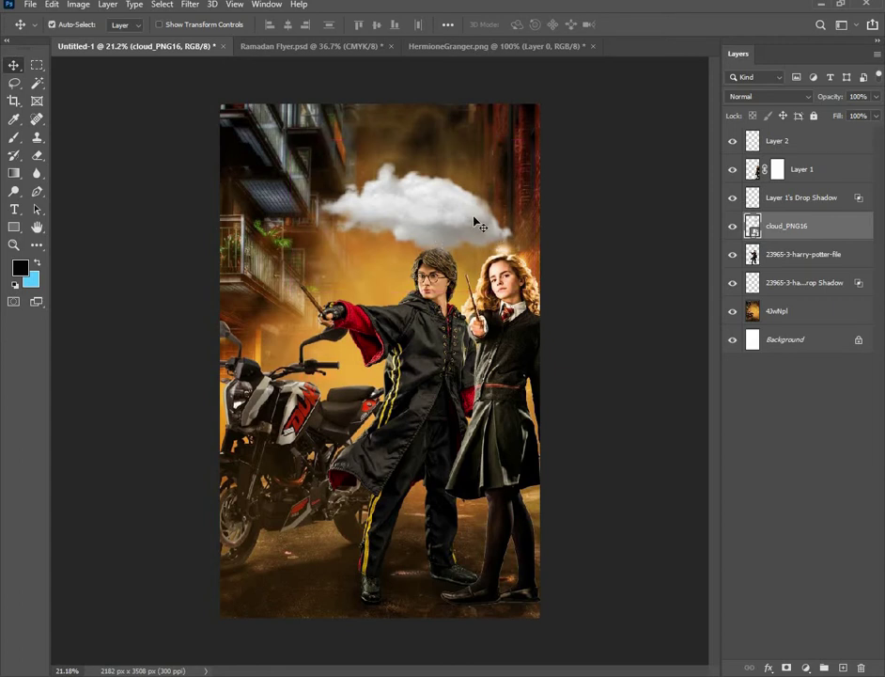
key("Delete")
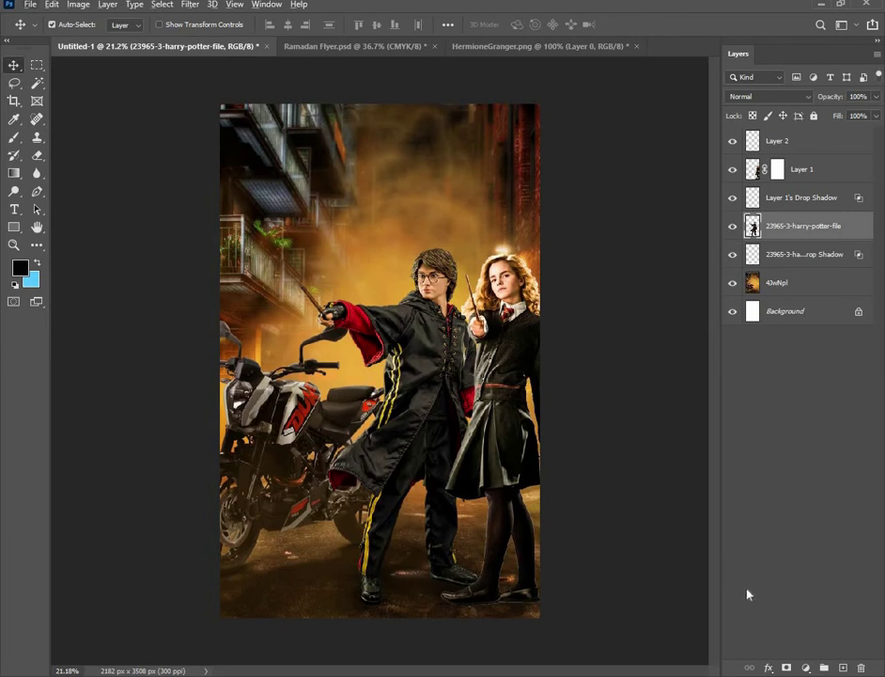
Select every layer from Background up to Layer 2 and convert them into one smart object
left_click(815, 432)
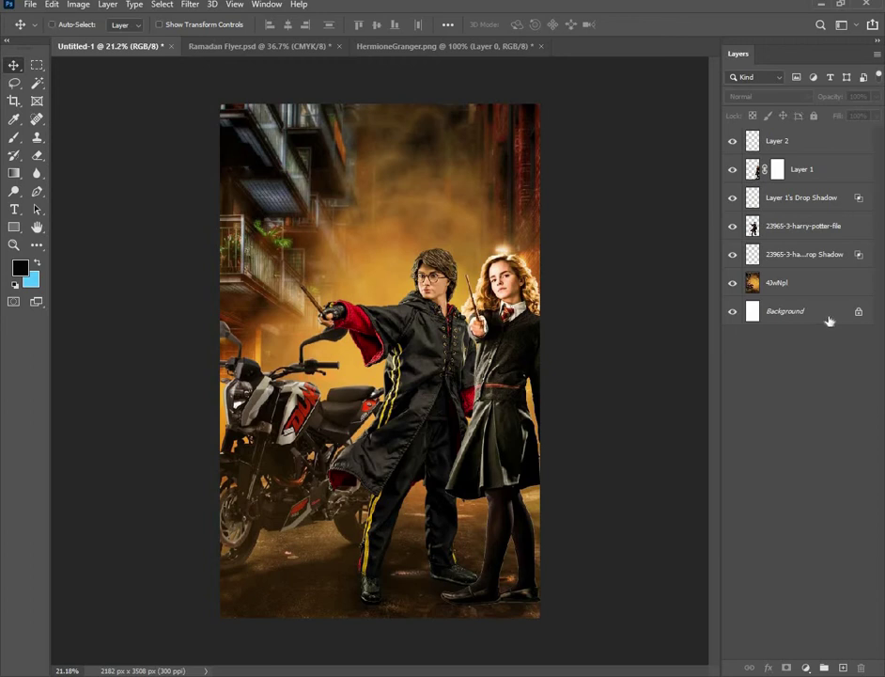
left_click(826, 313)
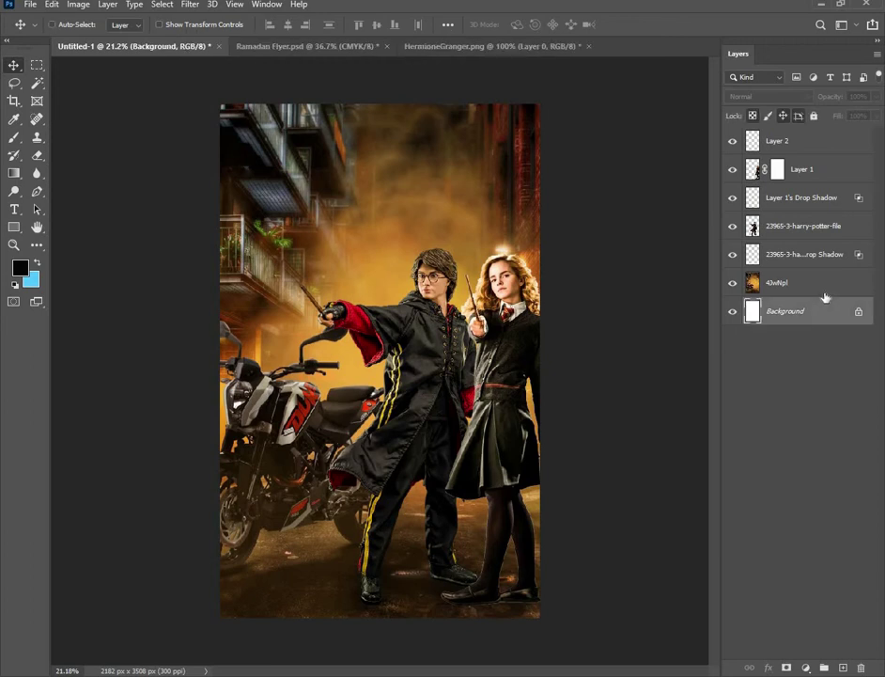
left_click(825, 283, "shift")
left_click(823, 252, "shift")
left_click(822, 222, "shift")
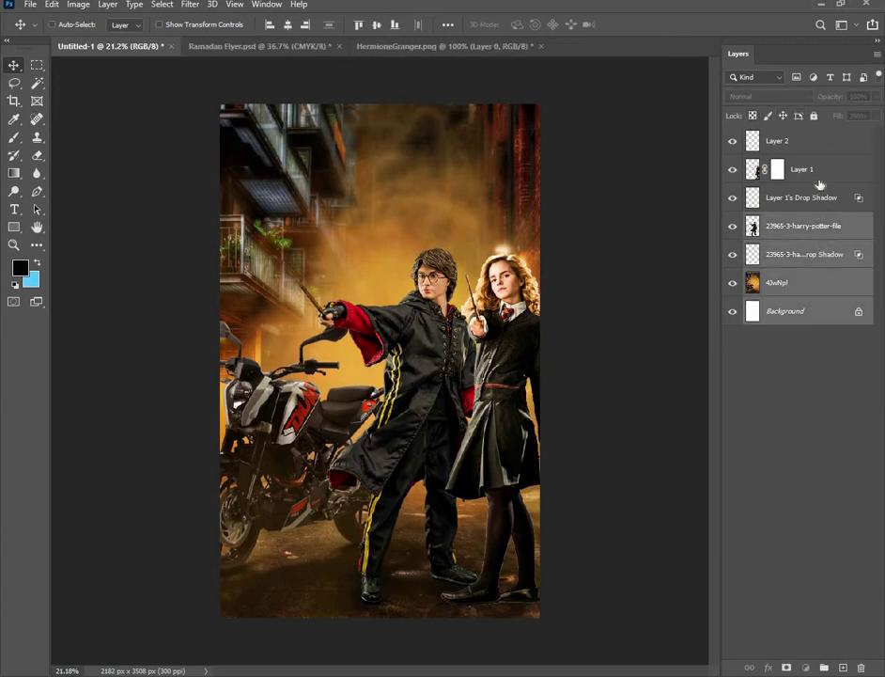
left_click(819, 197, "shift")
left_click(816, 169, "shift")
left_click(809, 142, "shift")
right_click(809, 143)
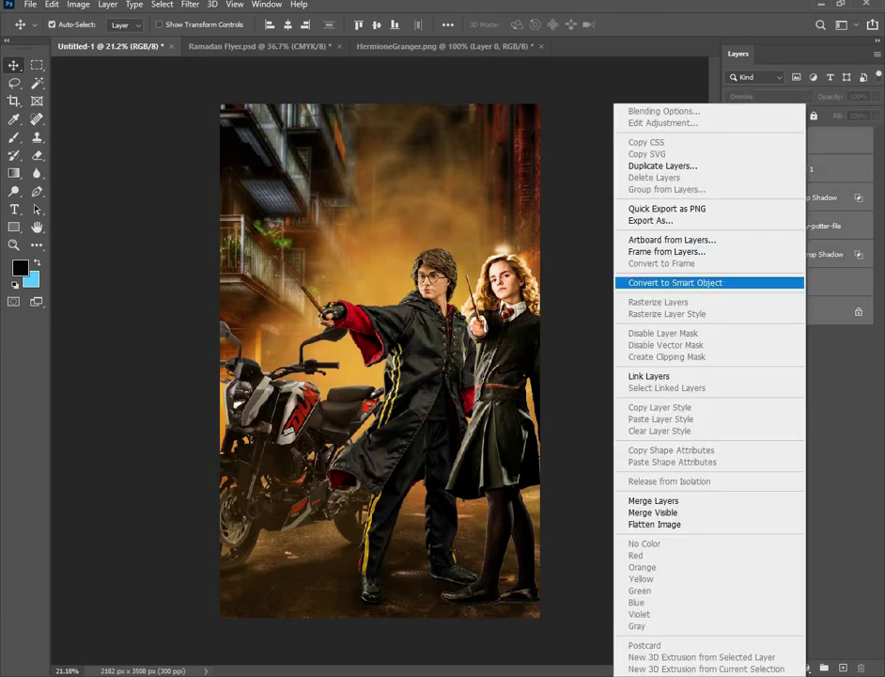
left_click(677, 282)
Try Contrast +31 in the Camera Raw Filter, then cancel without applying
left_click(191, 8)
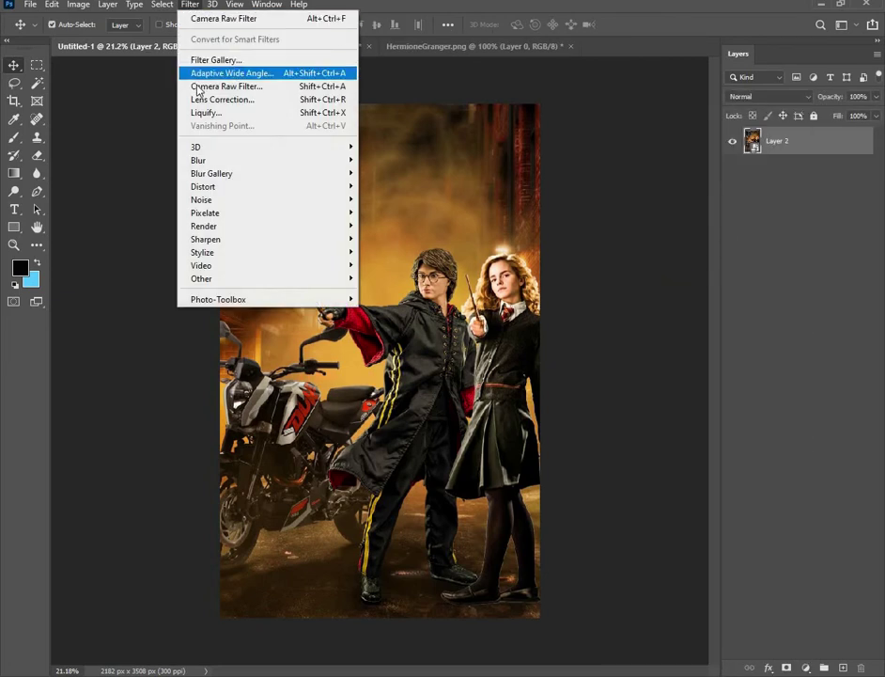
left_click(226, 87)
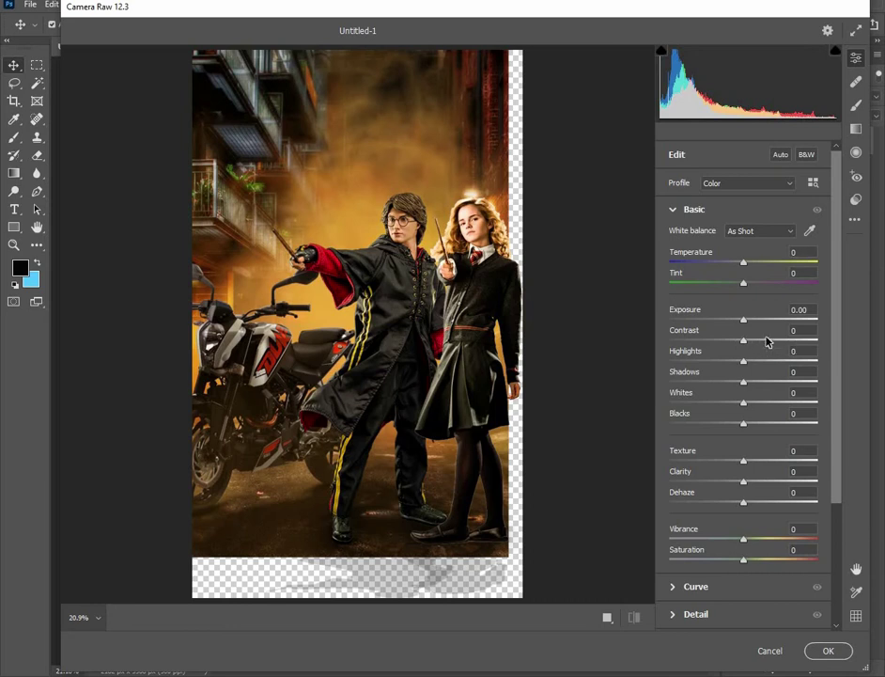
left_click(766, 341)
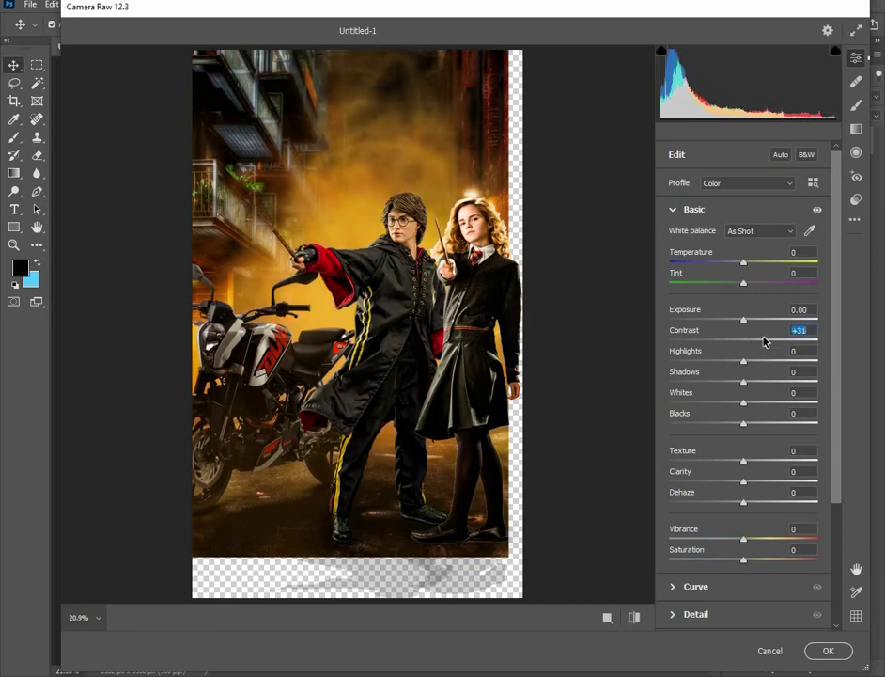
left_click(763, 651)
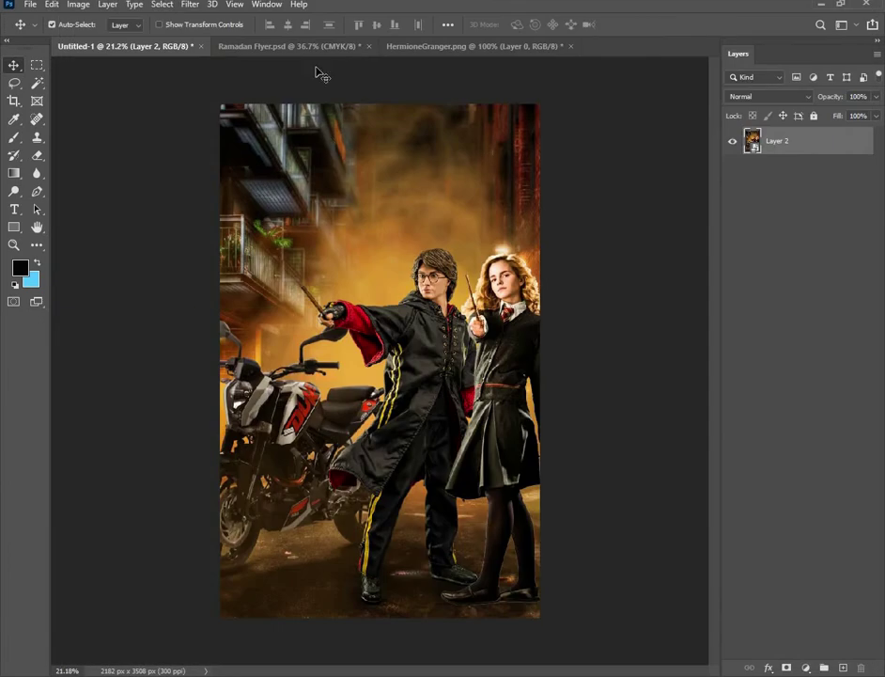
Close the HermioneGranger.png document without saving
left_click(555, 46)
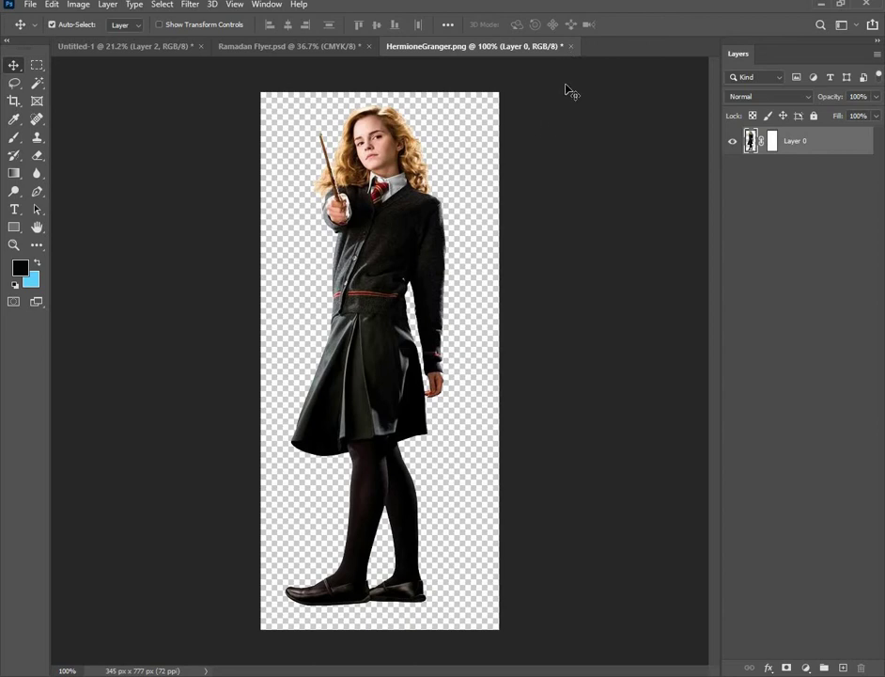
left_click(571, 46)
left_click(435, 254)
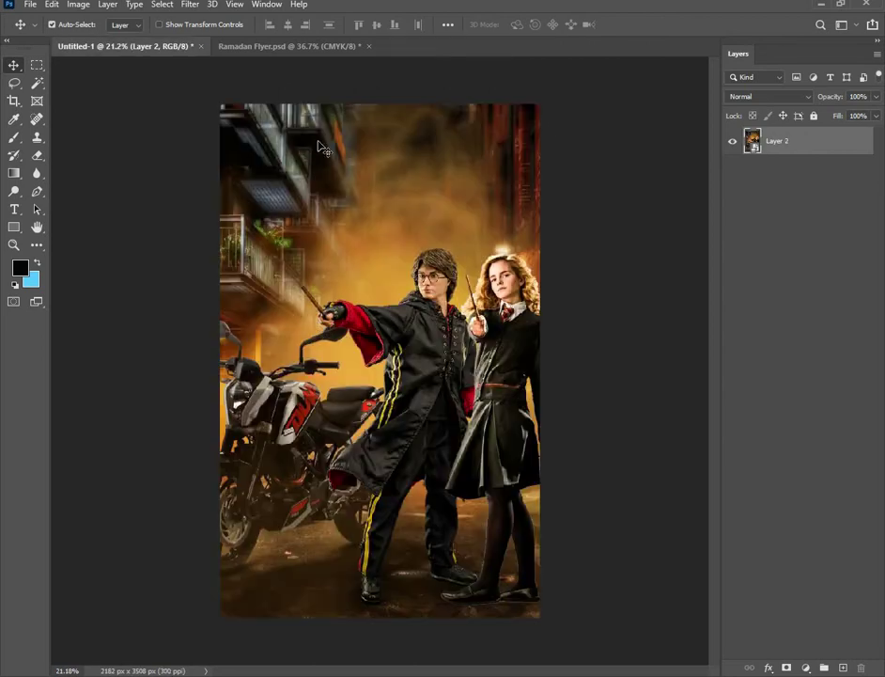
Place the Ramadan Flyer's round glow on Harry's wand tip and copy it to Hermione's wand
left_click(272, 46)
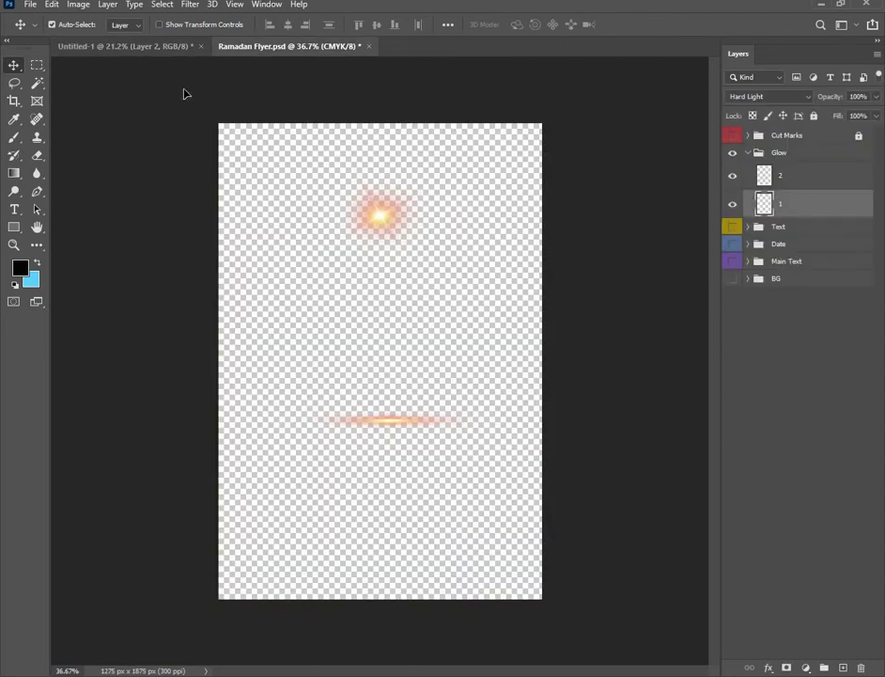
left_click_drag(158, 47, 317, 296)
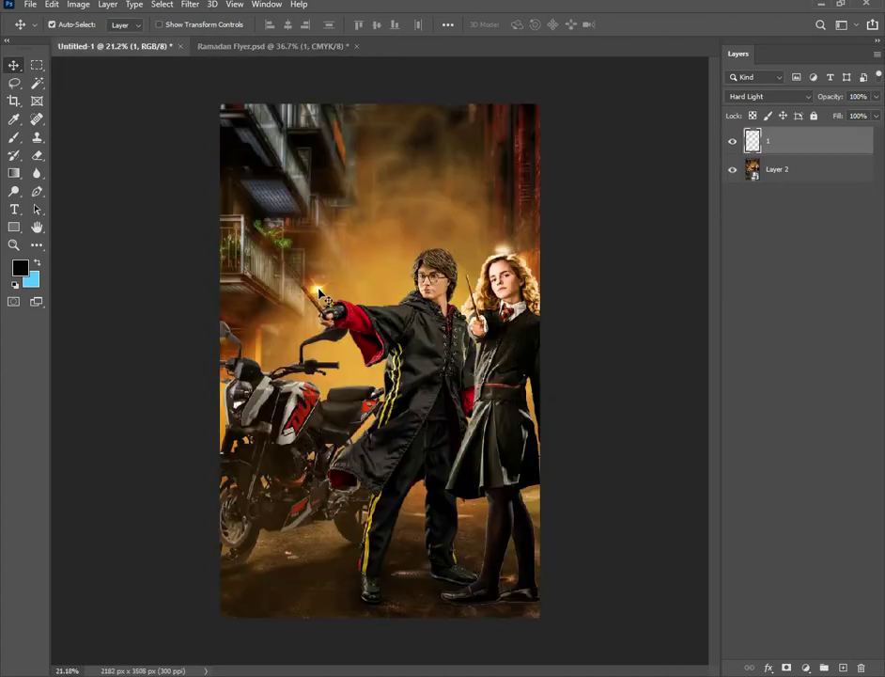
scroll(317, 296, "up", 1)
scroll(319, 296, "up", 2)
scroll(381, 238, "up", 1)
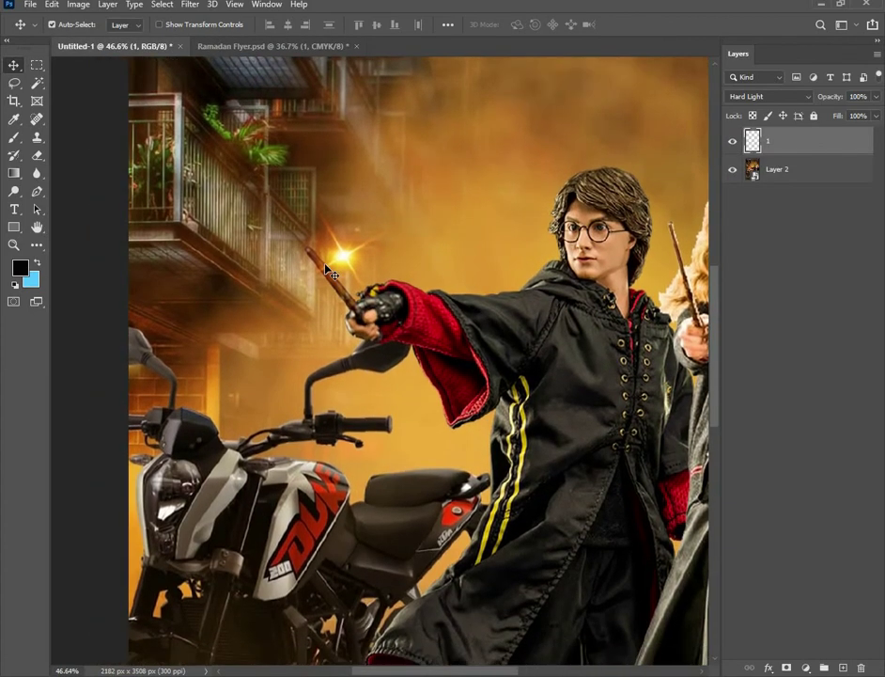
scroll(357, 249, "up", 1)
scroll(346, 256, "up", 1)
left_click_drag(343, 250, 301, 241)
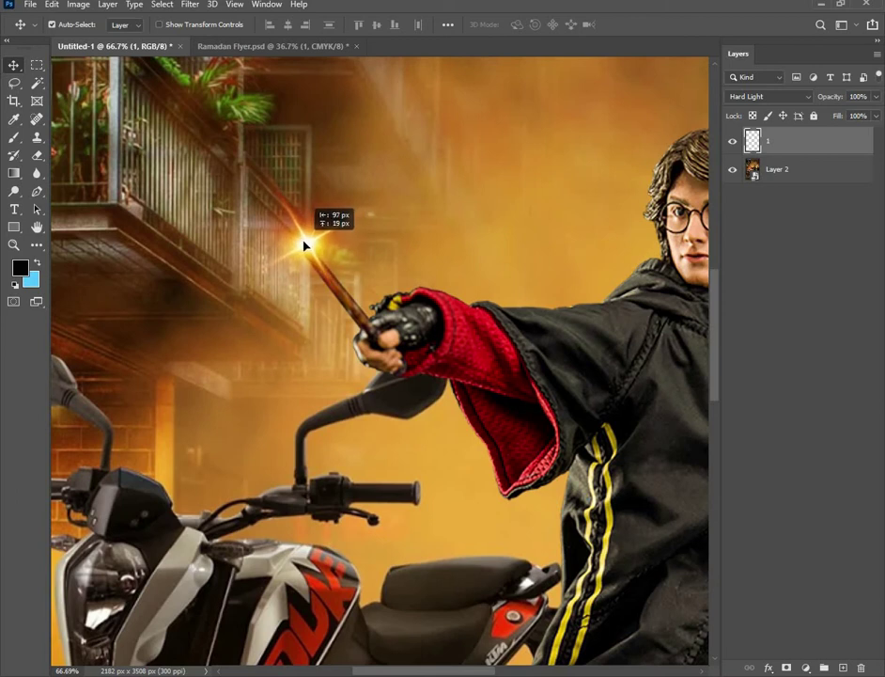
left_click_drag(301, 242, 306, 246)
left_click_drag(358, 236, 352, 231)
scroll(351, 231, "down", 2)
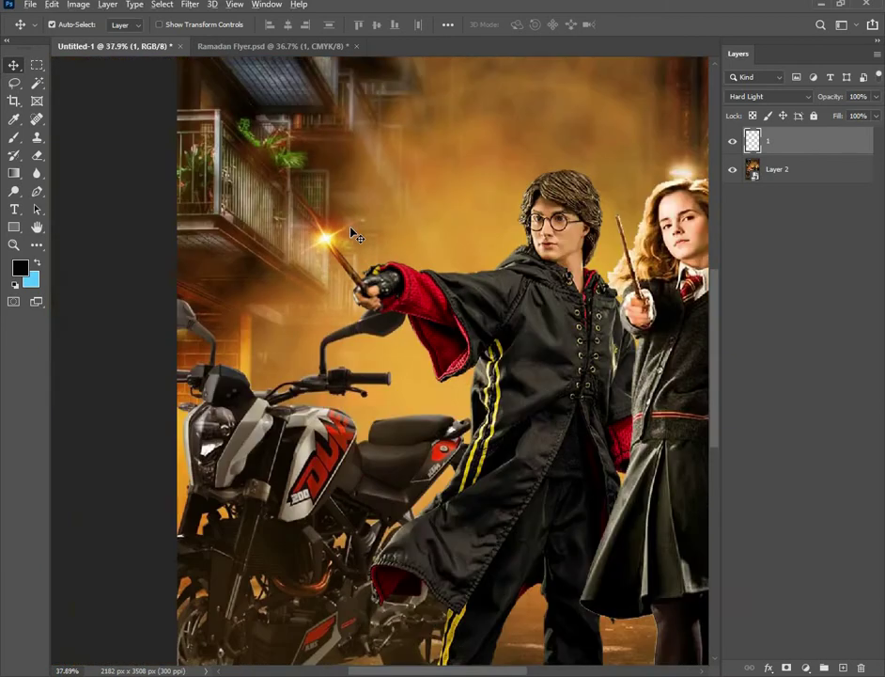
scroll(319, 263, "down", 5)
left_click_drag(301, 281, 476, 269)
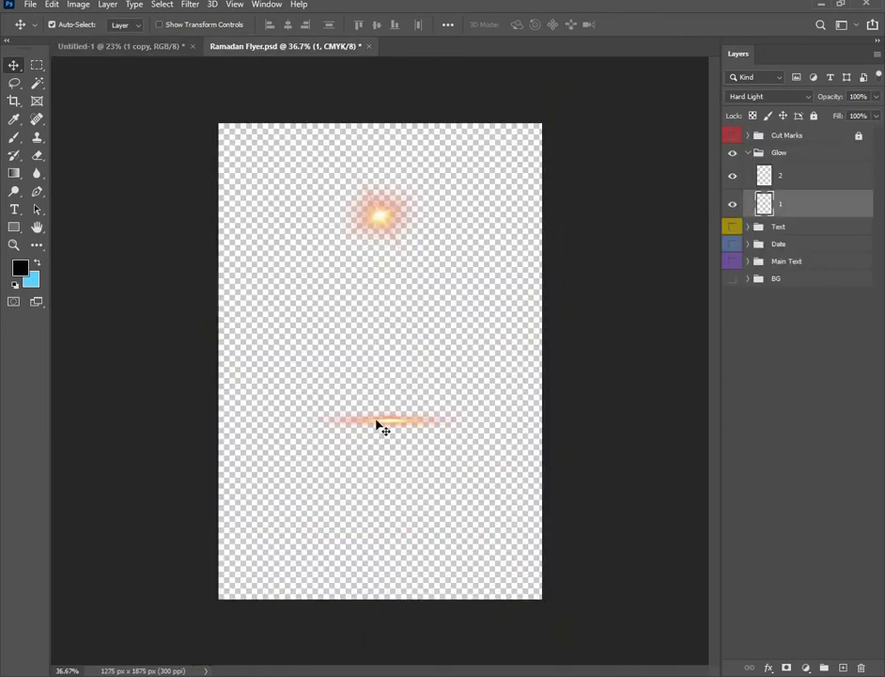
Add the flyer's streak glow, rotate it onto Harry's wand tip, and duplicate it onto Hermione's
left_click_drag(171, 56, 294, 284)
scroll(294, 284, "up", 3, "alt")
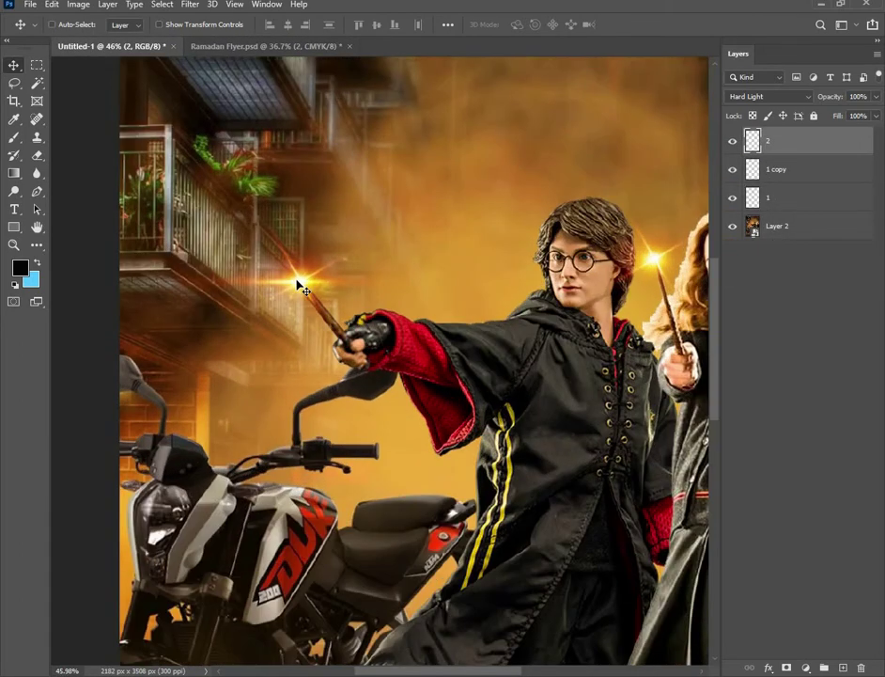
key("ctrl+t")
mouse_move(475, 297)
left_mouse_down()
mouse_move(301, 418)
mouse_move(308, 399)
left_mouse_up()
left_click_drag(296, 283, 302, 288)
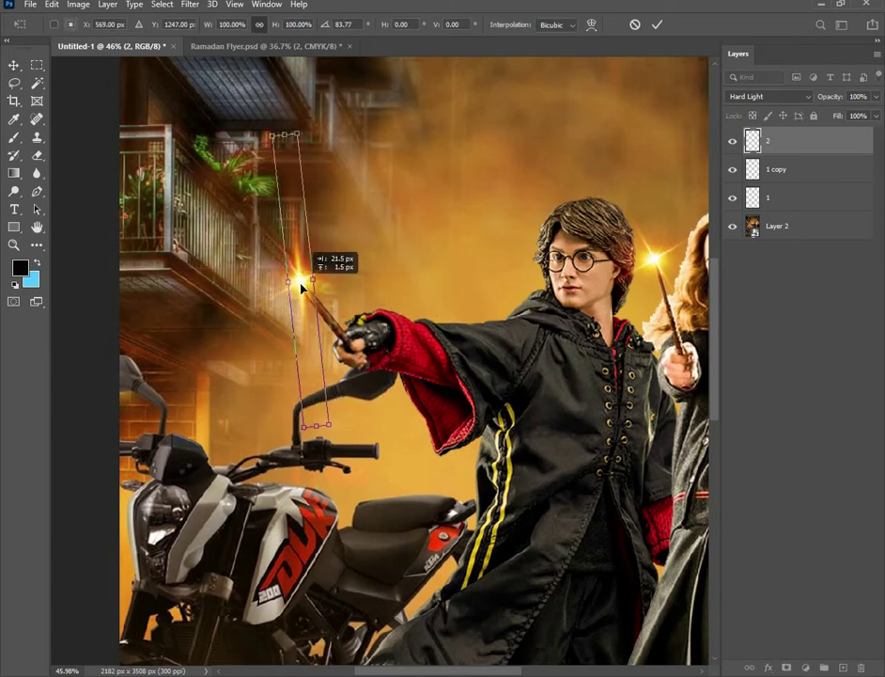
left_click(658, 28)
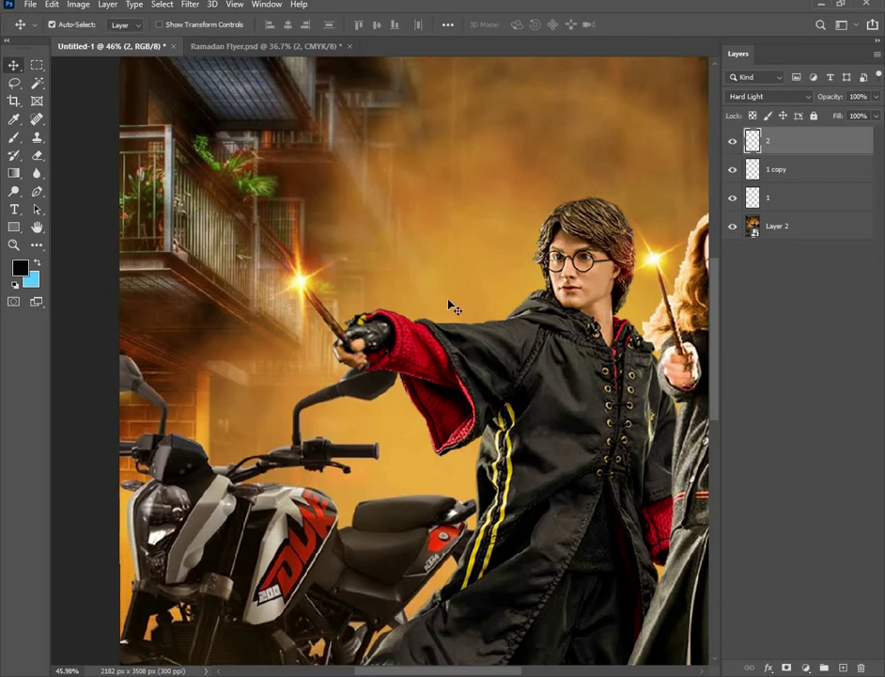
scroll(254, 285, "right", 3)
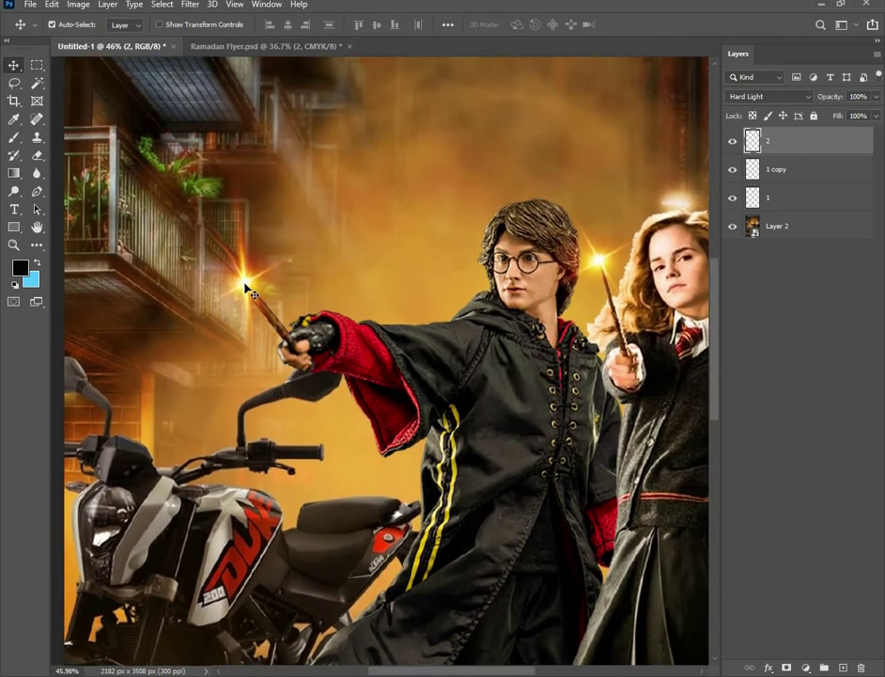
left_click_drag(251, 294, 598, 270)
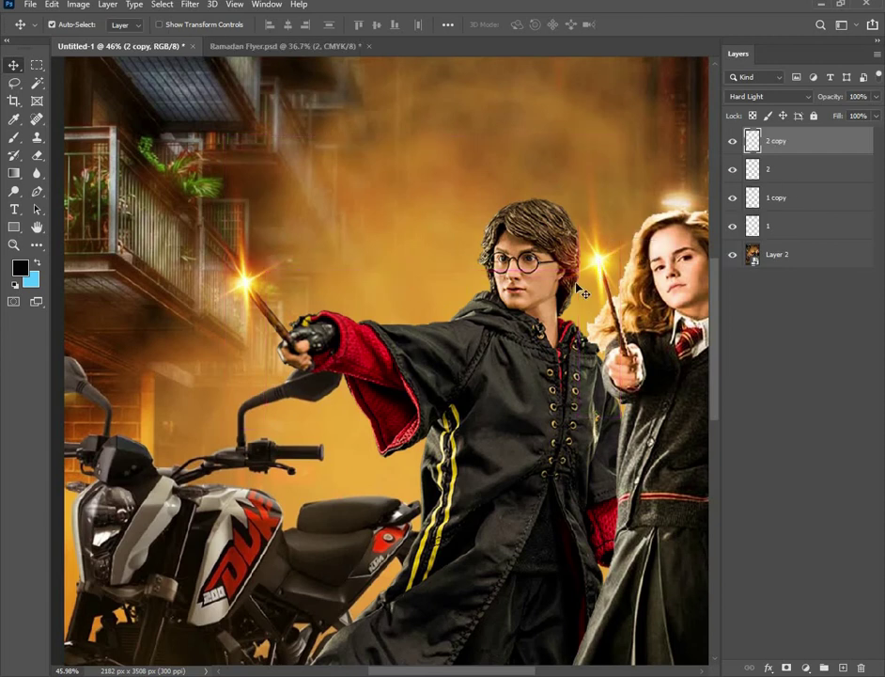
scroll(420, 349, "down", 5)
scroll(420, 350, "up", 2)
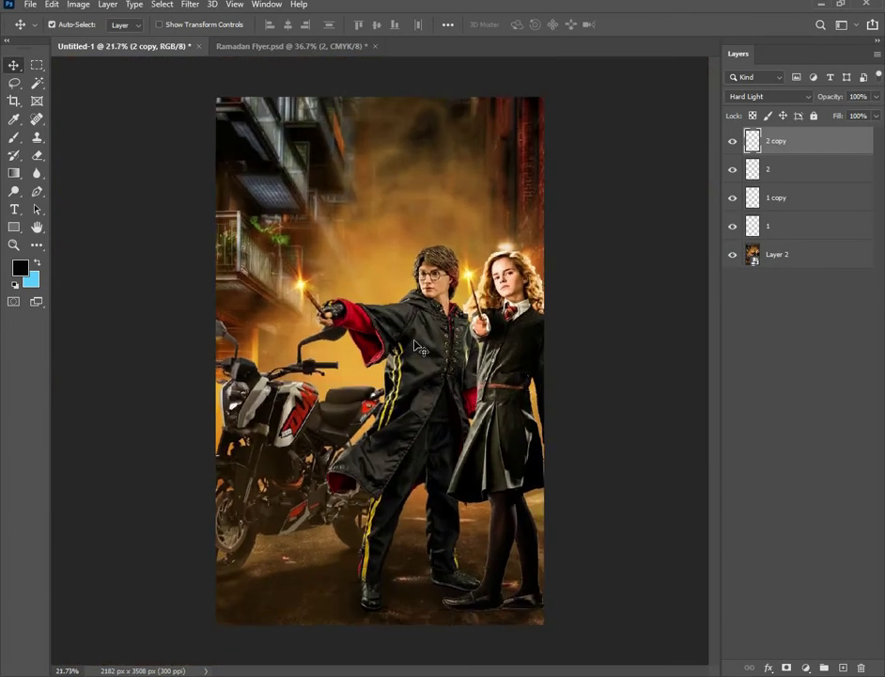
Convert the merged poster layers, glows included, into a smart object
left_click(791, 248, "shift")
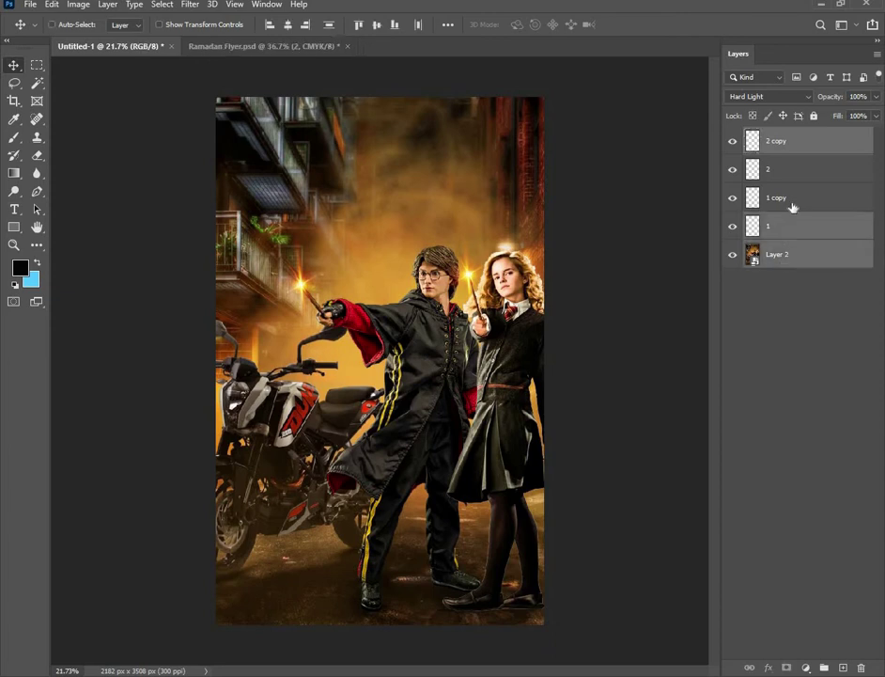
right_click(791, 173)
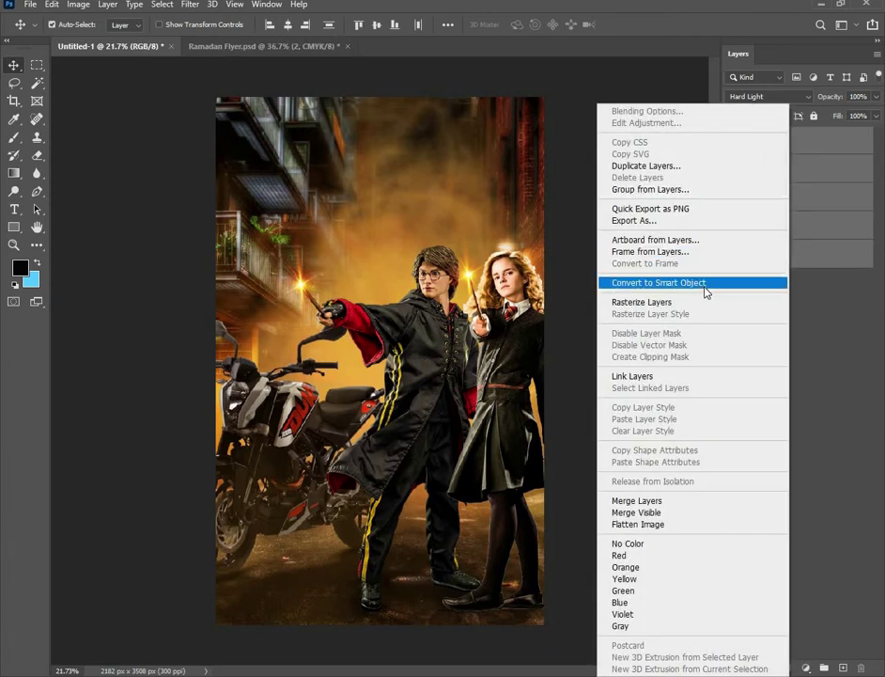
left_click(702, 283)
key("ctrl+z")
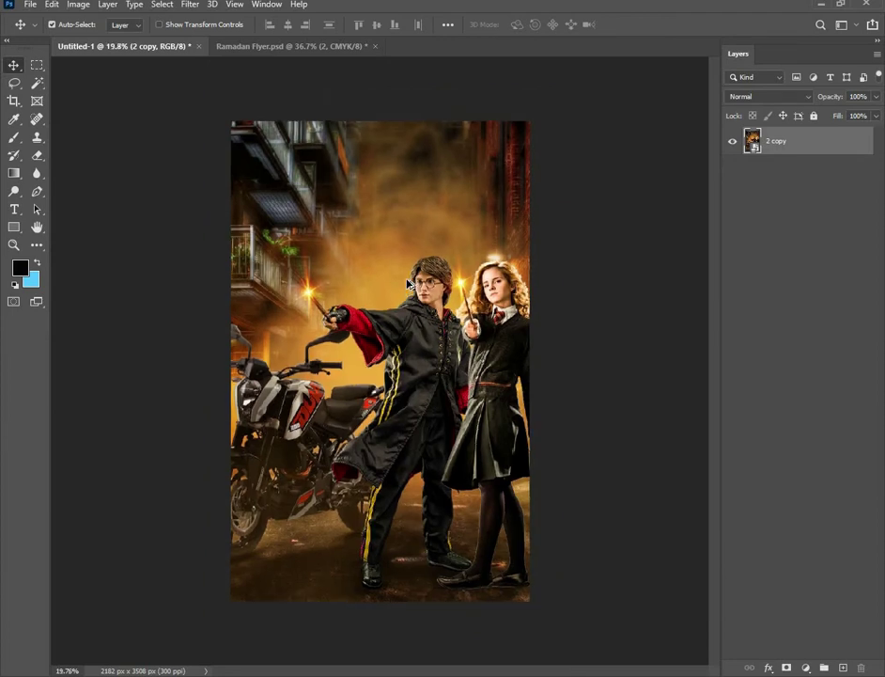
key("ctrl+shift+z")
Apply a Camera Raw Filter with Contrast +16, Blacks -9 and Clarity +8
left_click(191, 5)
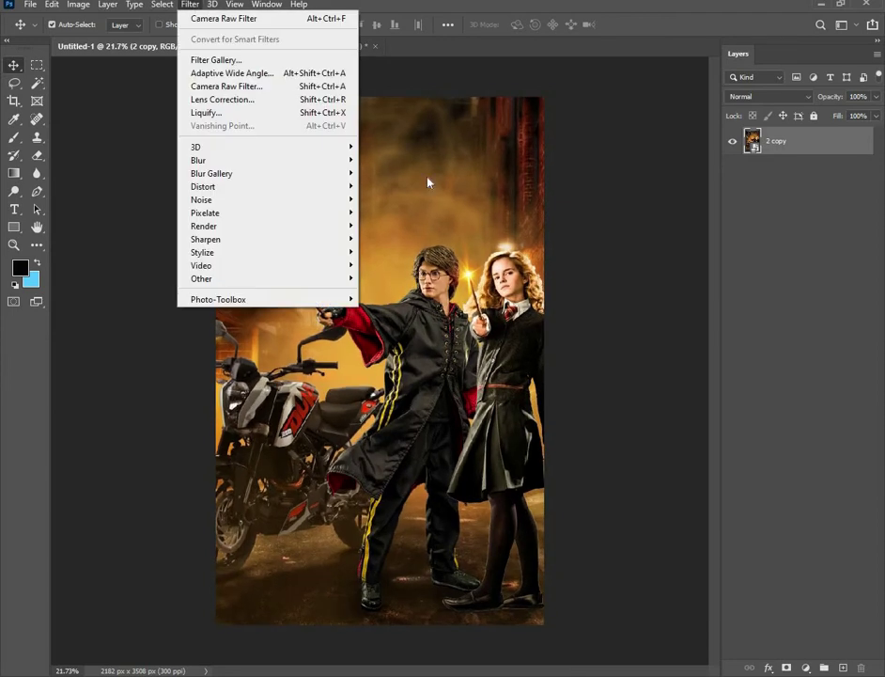
left_click(266, 86)
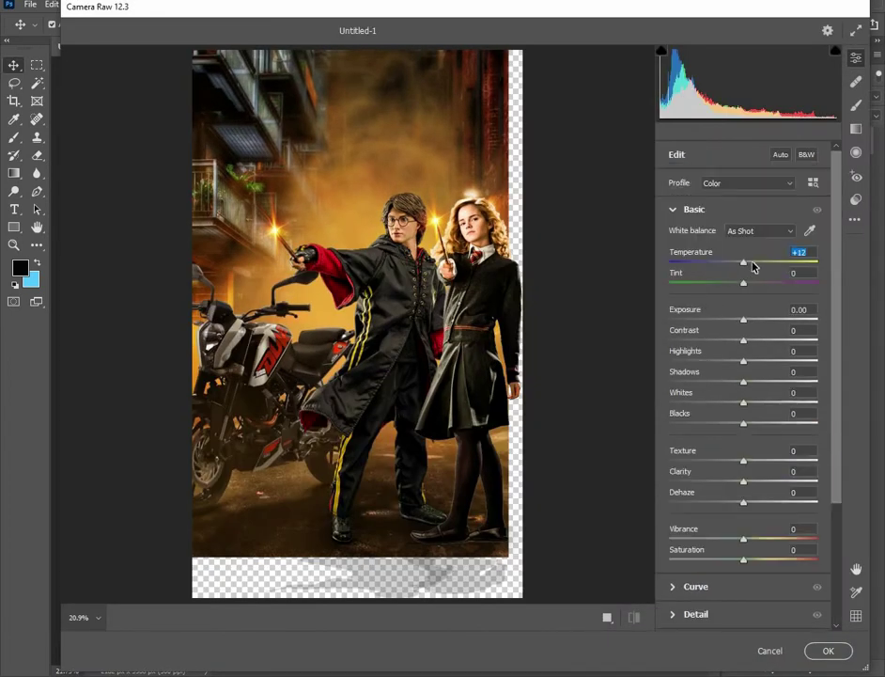
left_click_drag(742, 340, 756, 345)
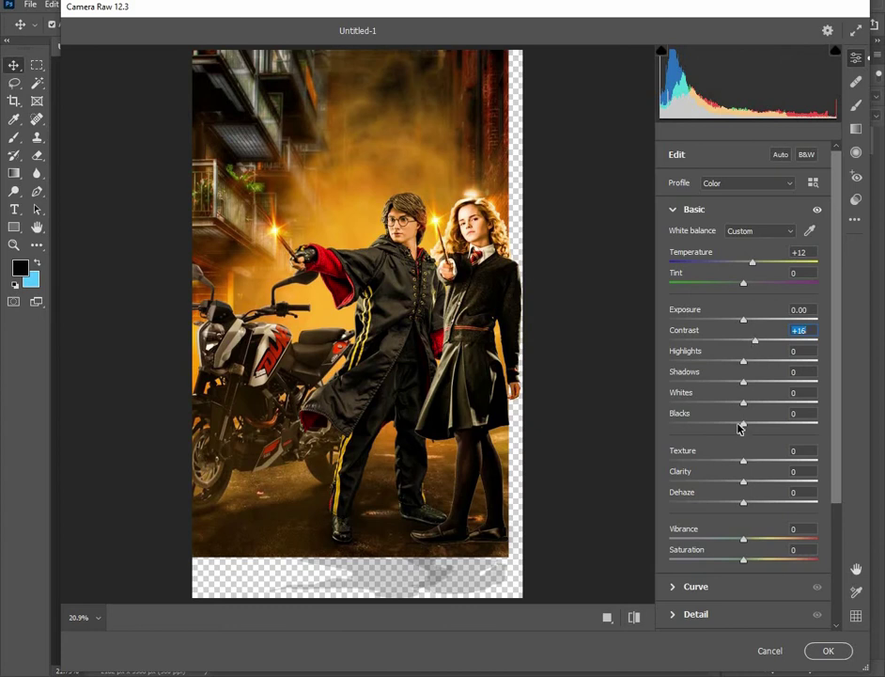
left_click_drag(738, 428, 735, 427)
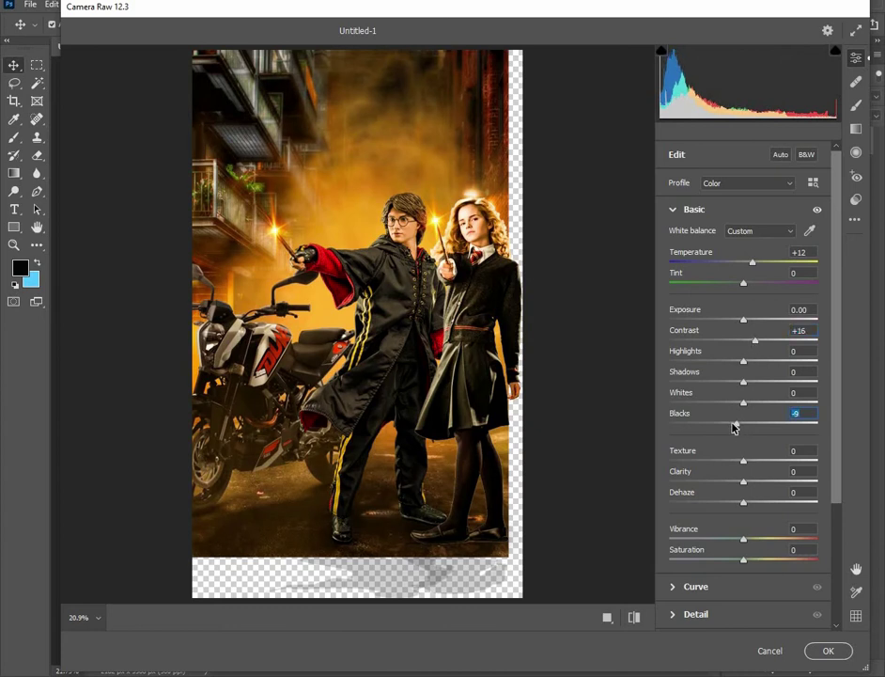
left_click(749, 481)
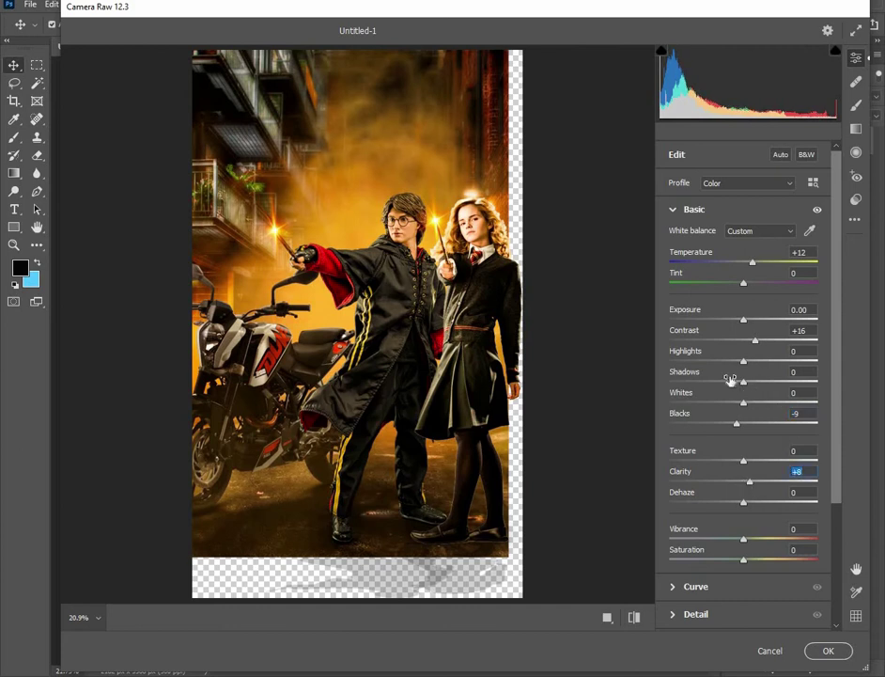
left_click(824, 649)
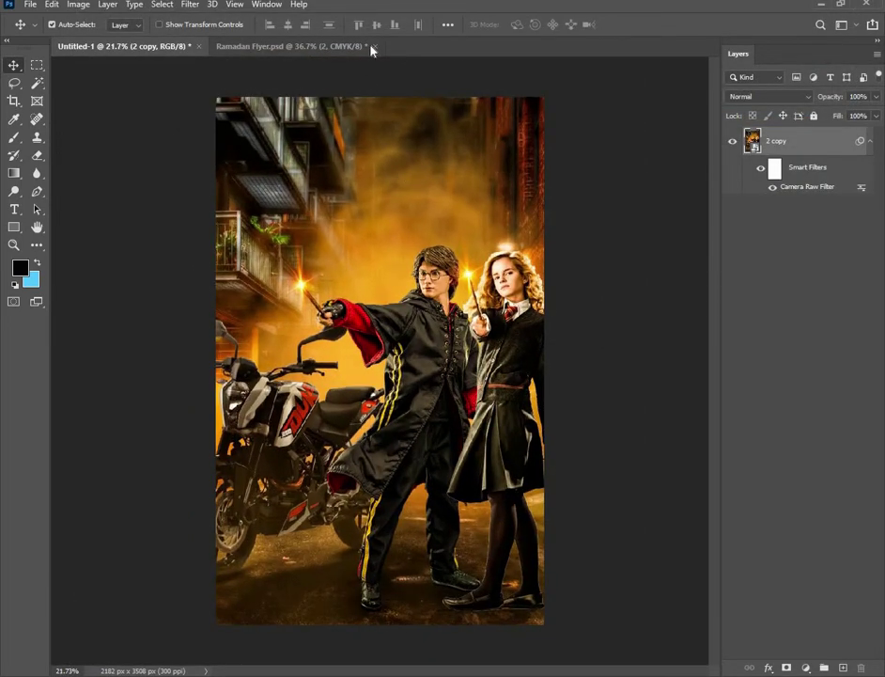
Check the Ramadan Flyer document, keep it open, and return to the poster
left_click(373, 47)
left_click(508, 254)
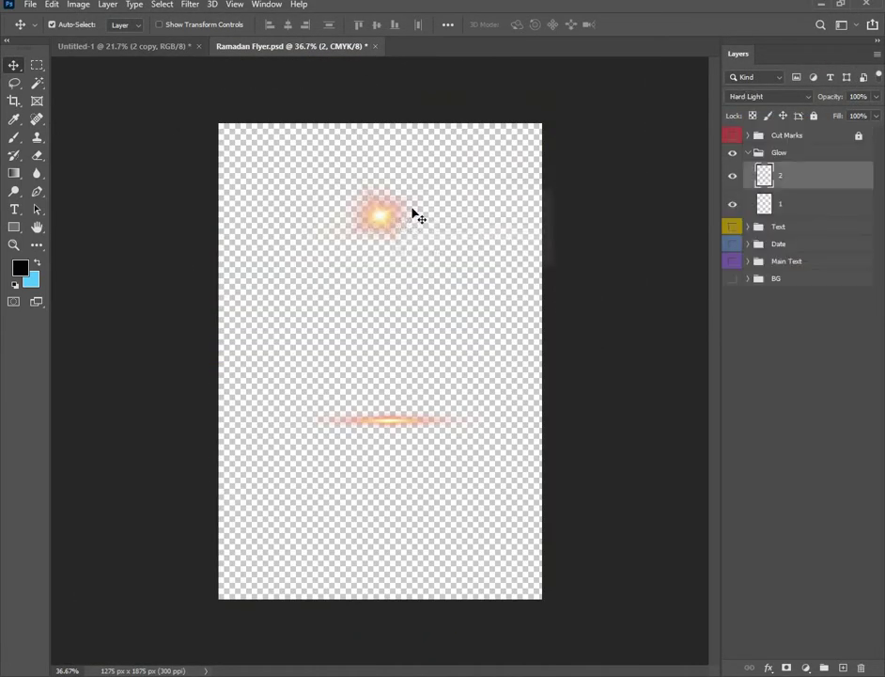
left_click(165, 46)
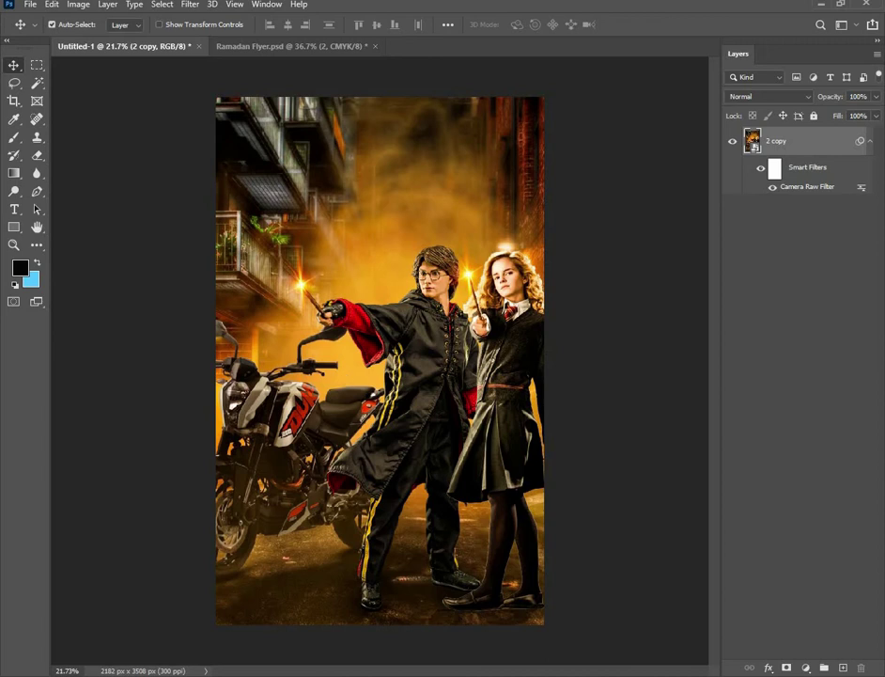
scroll(378, 218, "down", 1)
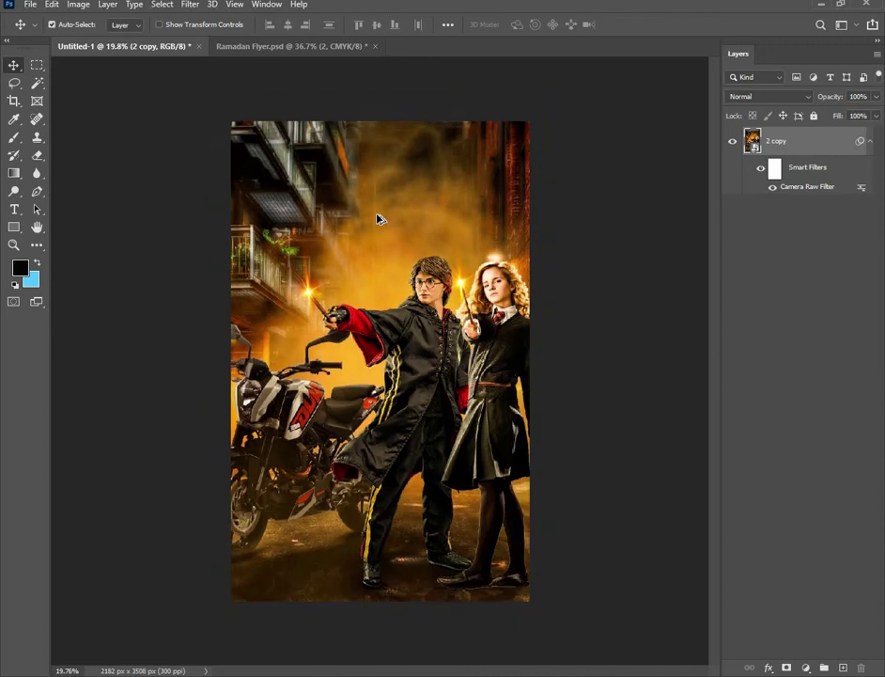
scroll(379, 219, "up", 1)
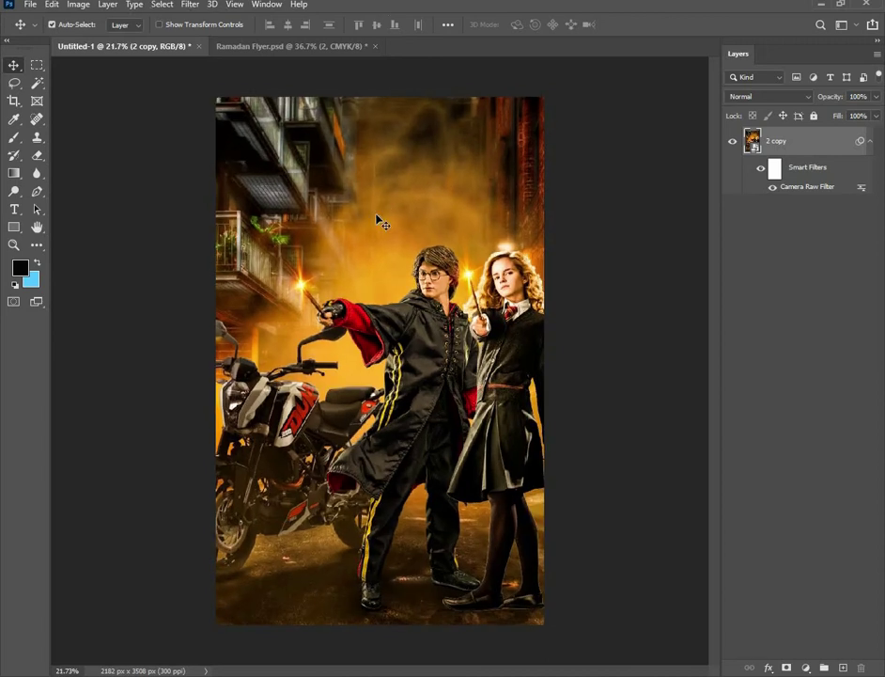
Add a Color Lookup adjustment layer using the EdgyAmber 3D LUT
left_click(806, 666)
left_click(810, 529)
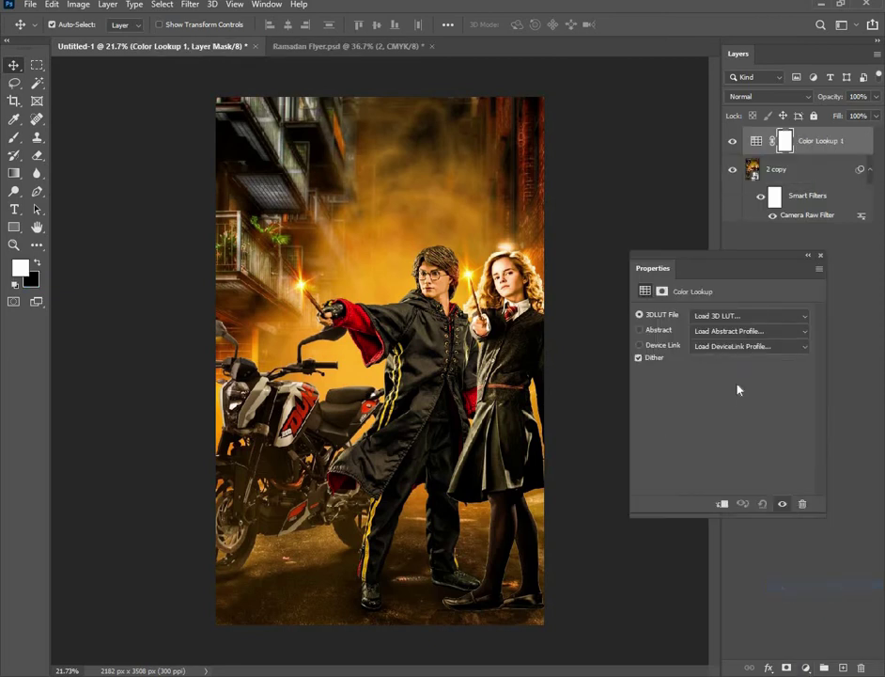
left_click(735, 318)
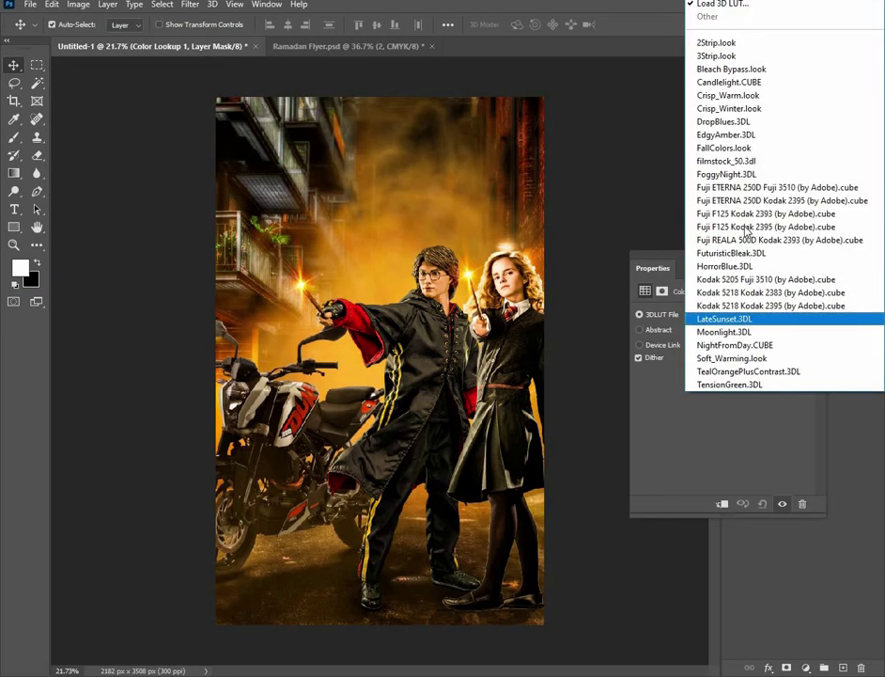
left_click(723, 134)
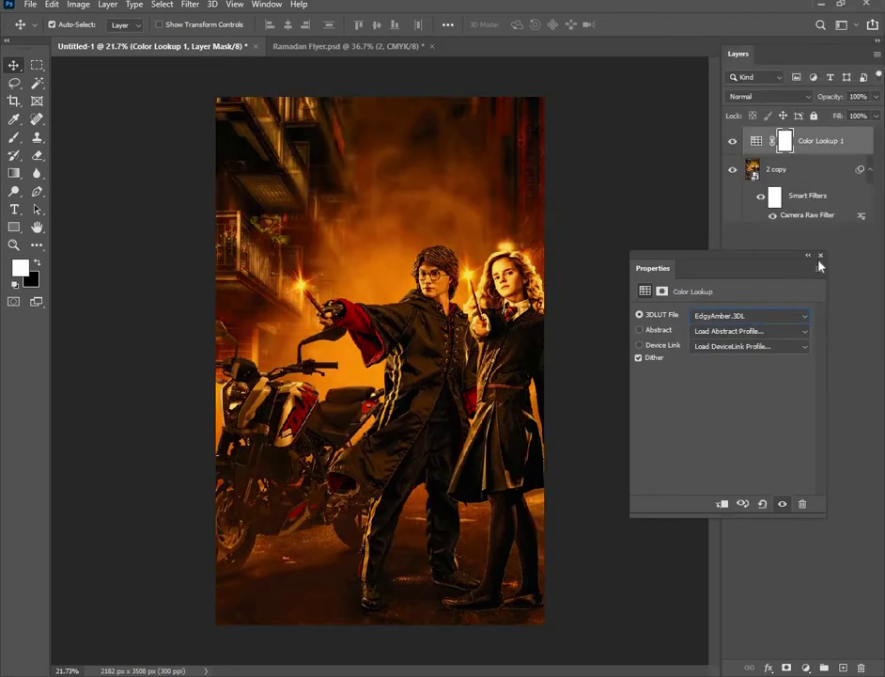
scroll(334, 288, "up", 1)
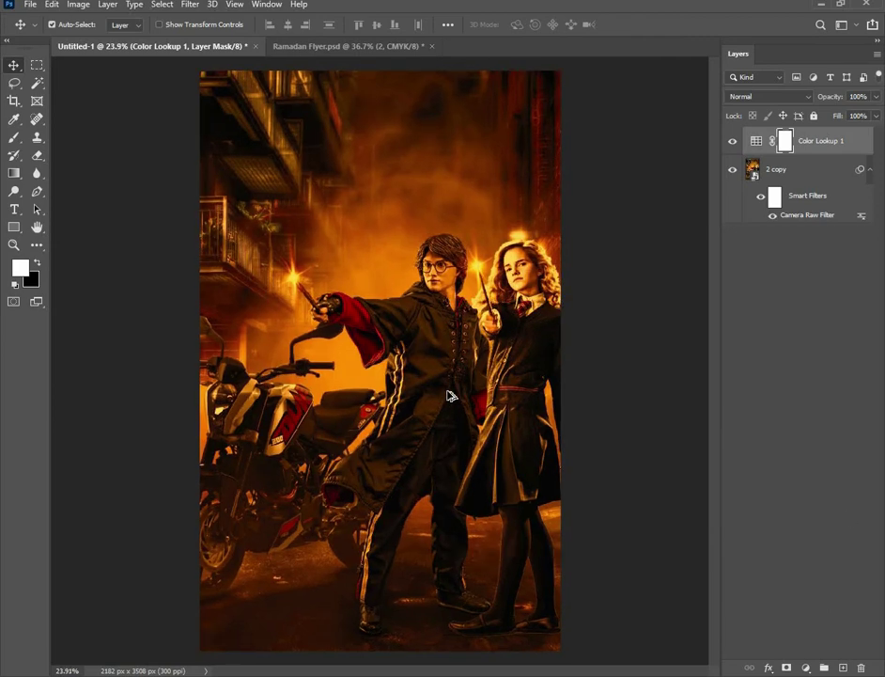
scroll(450, 398, "down", 1)
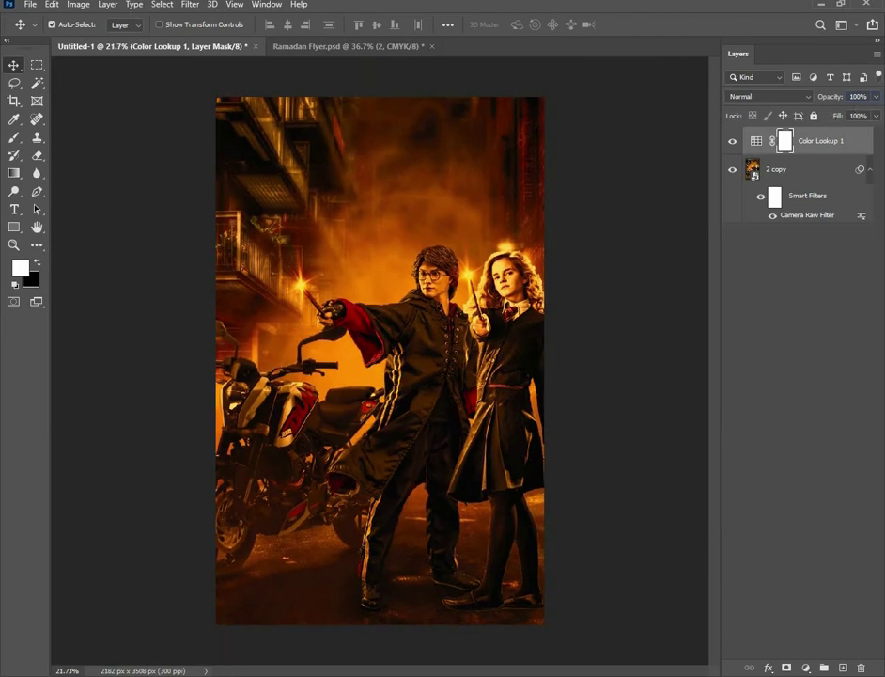
Lower the EdgyAmber grade to about 45% opacity and drag in the 6363285_preview title image
key("8")
key("8")
key("6")
key("9")
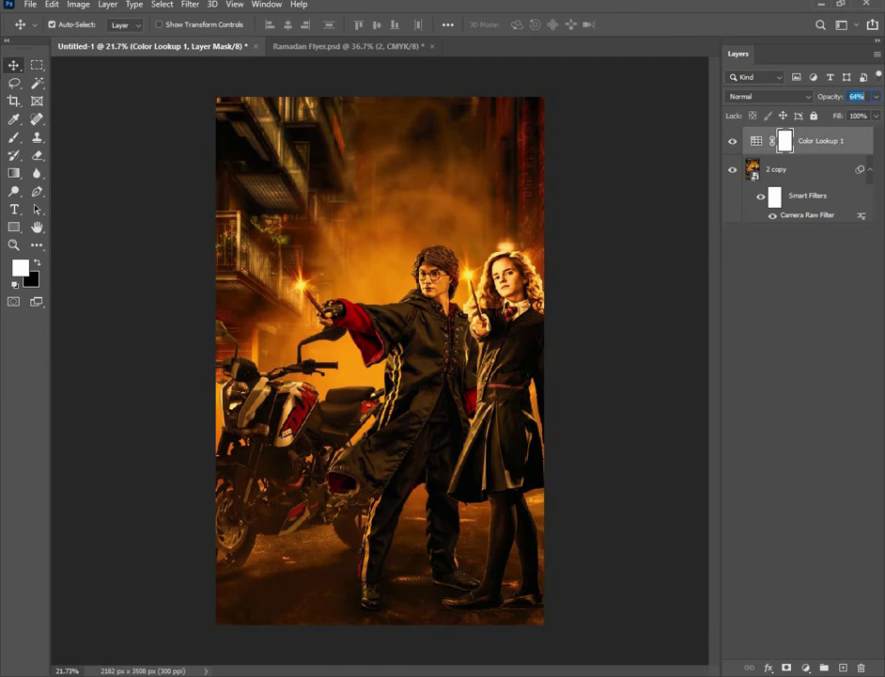
key("Down")
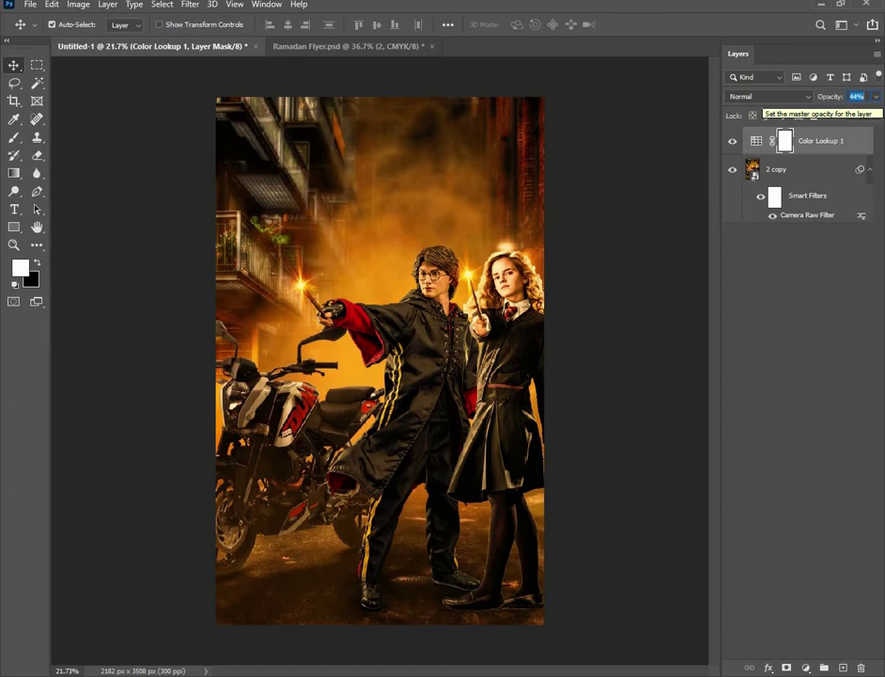
key("Up")
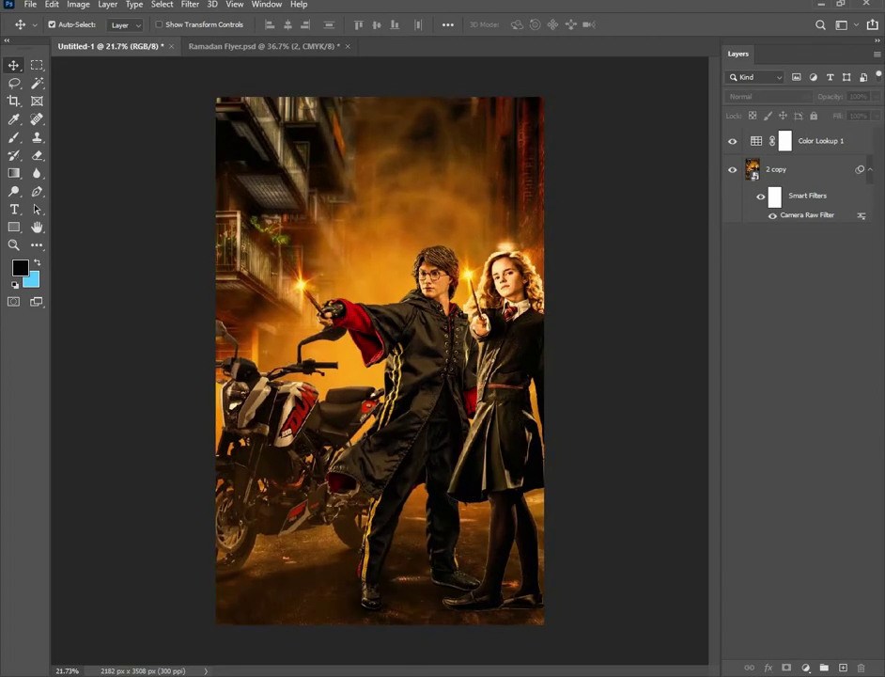
scroll(281, 282, "down", 5)
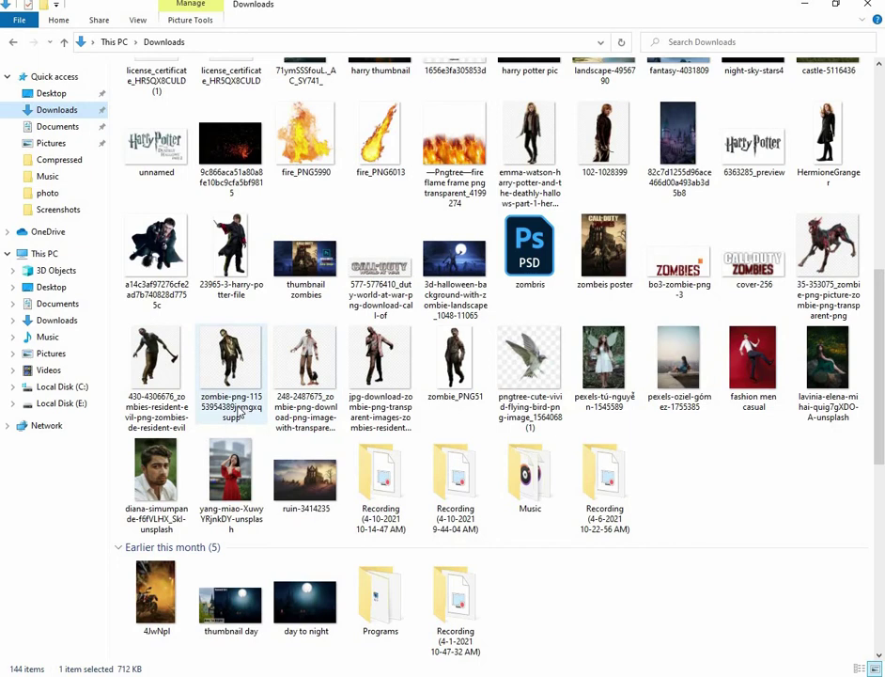
scroll(239, 406, "up", 4)
scroll(239, 404, "down", 3)
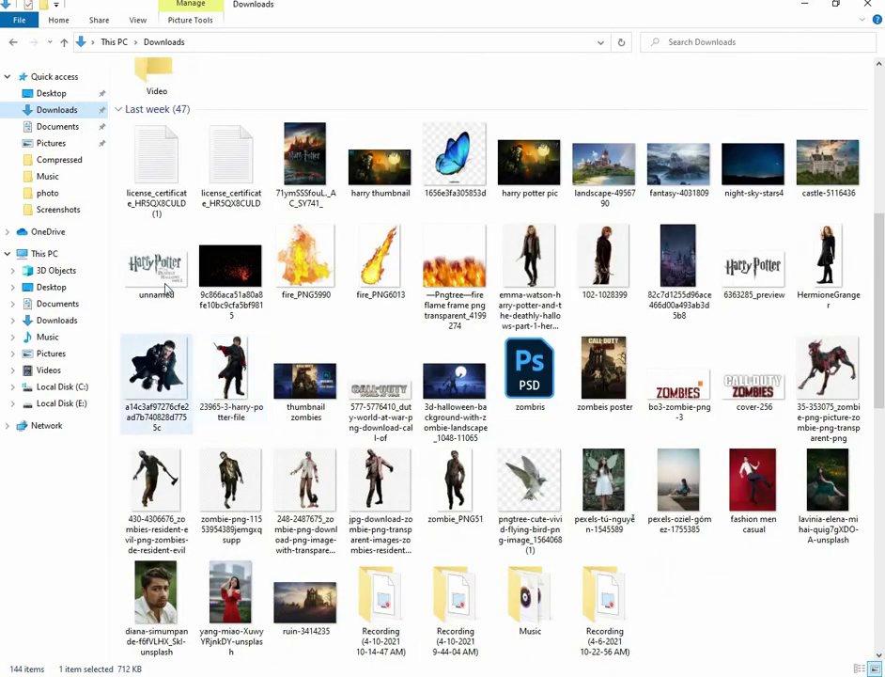
scroll(155, 270, "up", 4)
scroll(152, 250, "down", 3)
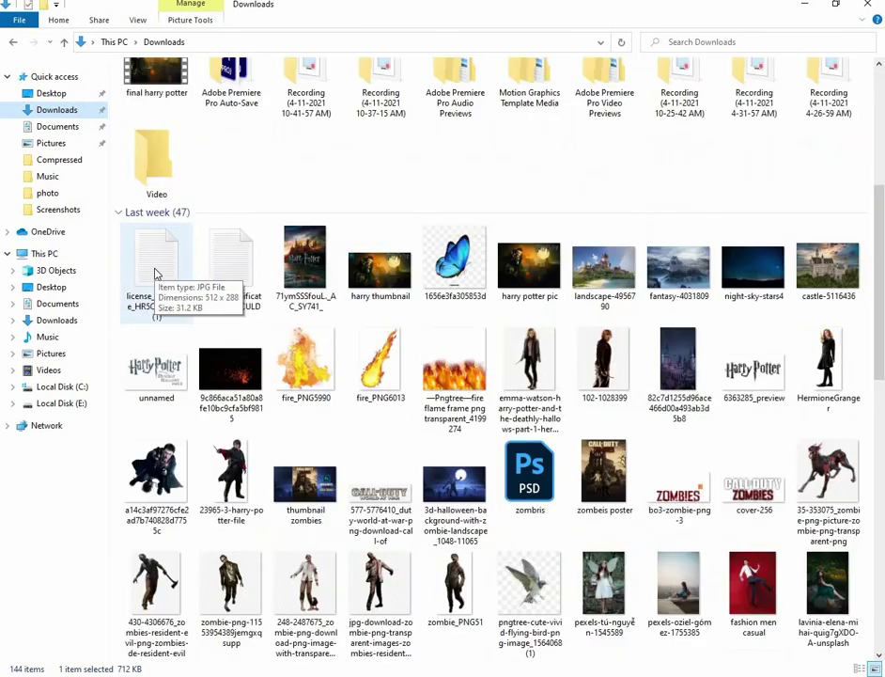
left_click_drag(747, 376, 374, 208)
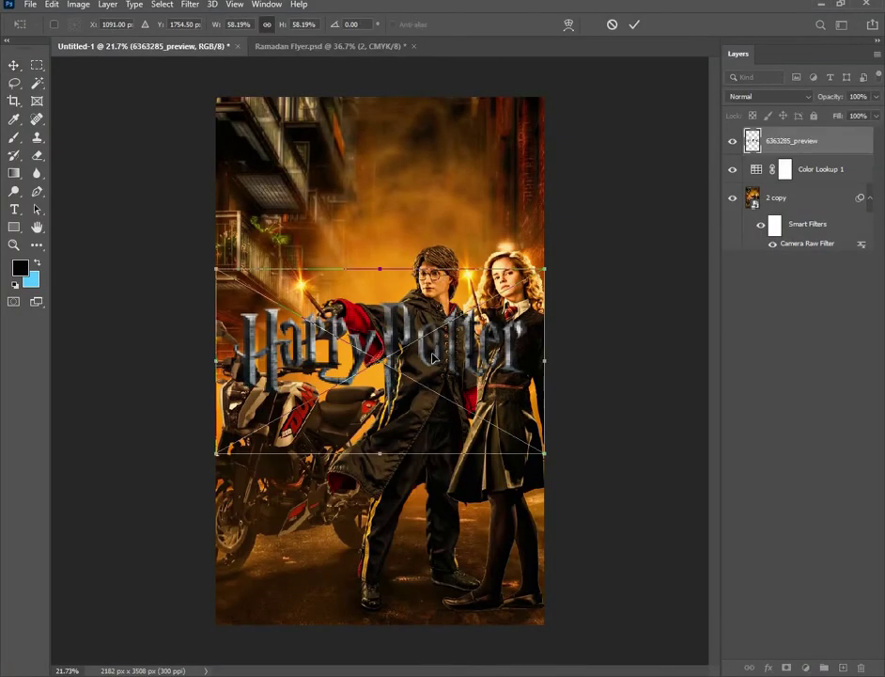
Move the 6363285_preview title to the poster top, commit it, and nudge it higher
left_click_drag(435, 343, 435, 198)
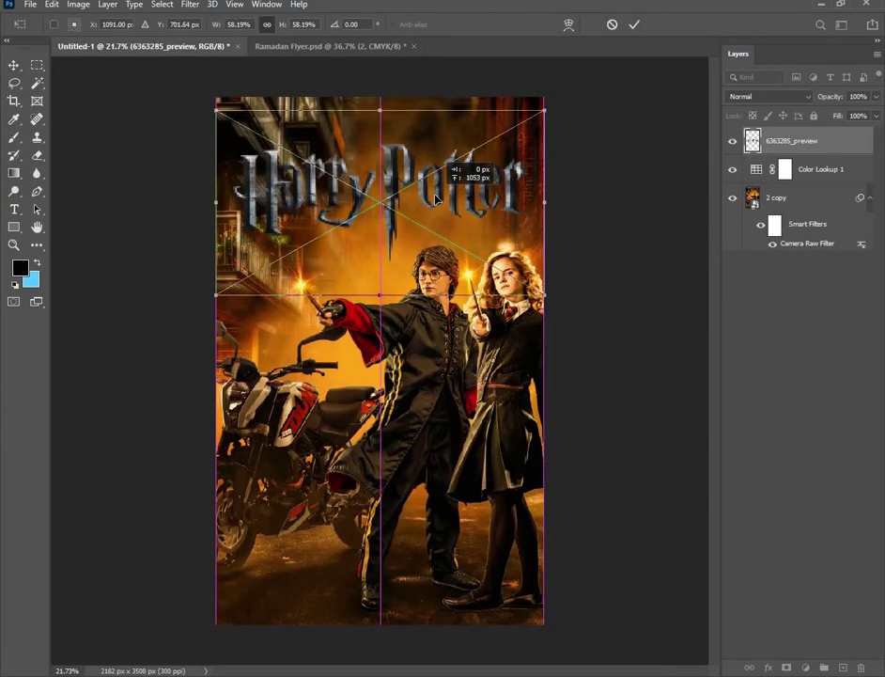
left_click(634, 24)
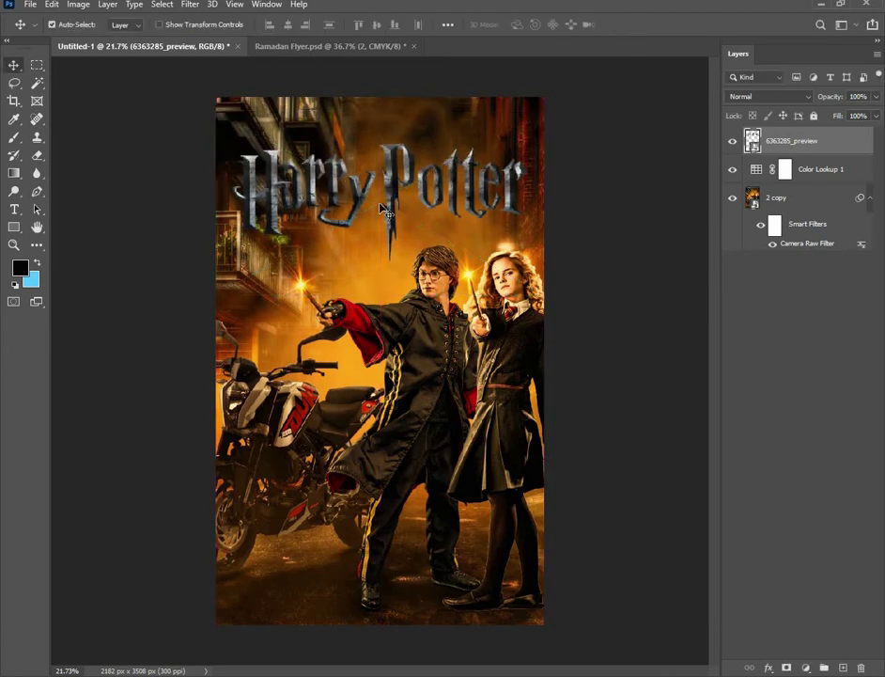
left_click_drag(381, 207, 393, 183)
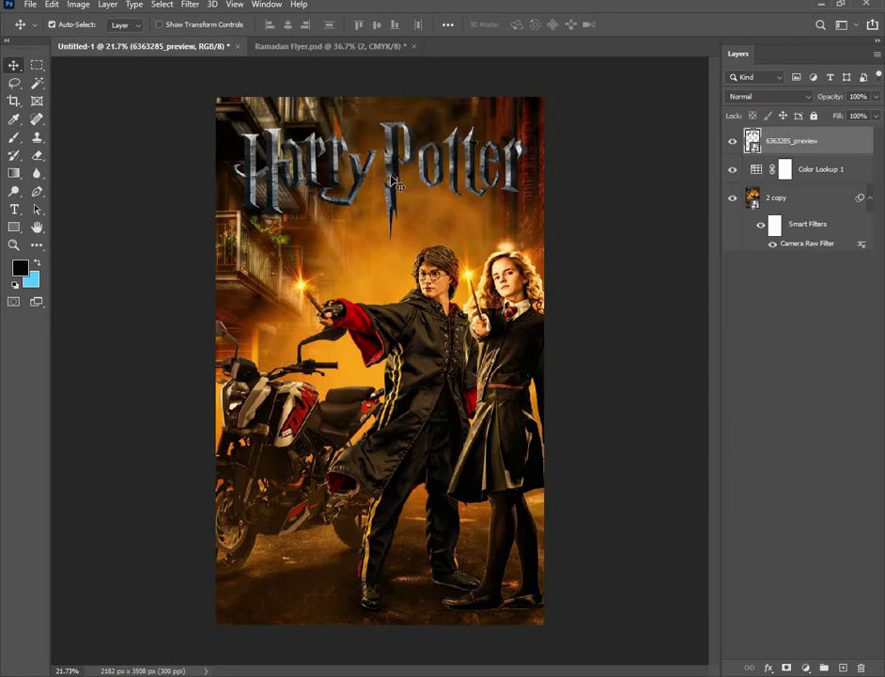
Add a second Color Lookup layer without a preset, then drag it to the trash
left_click(805, 666)
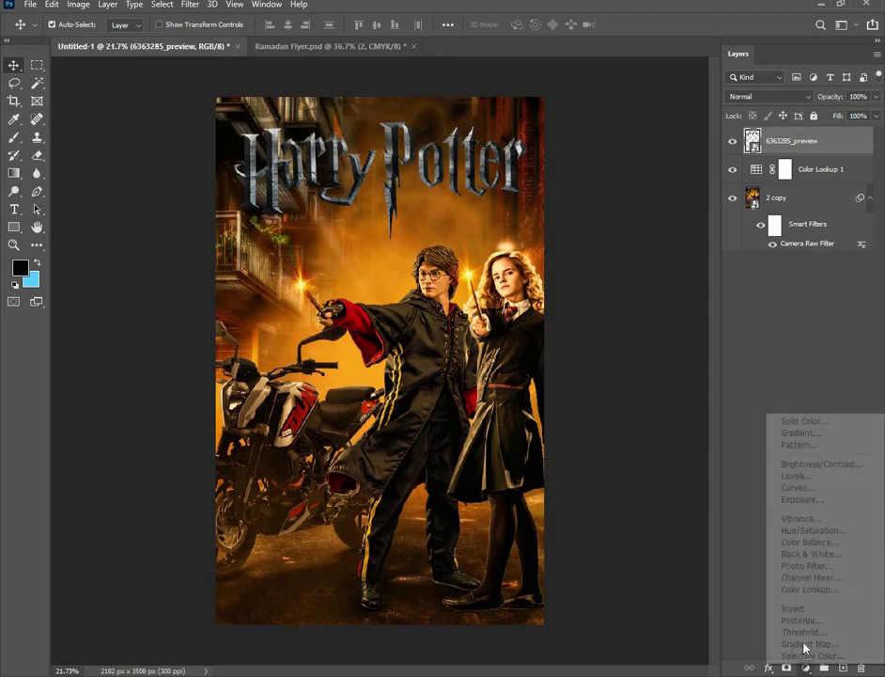
left_click(798, 589)
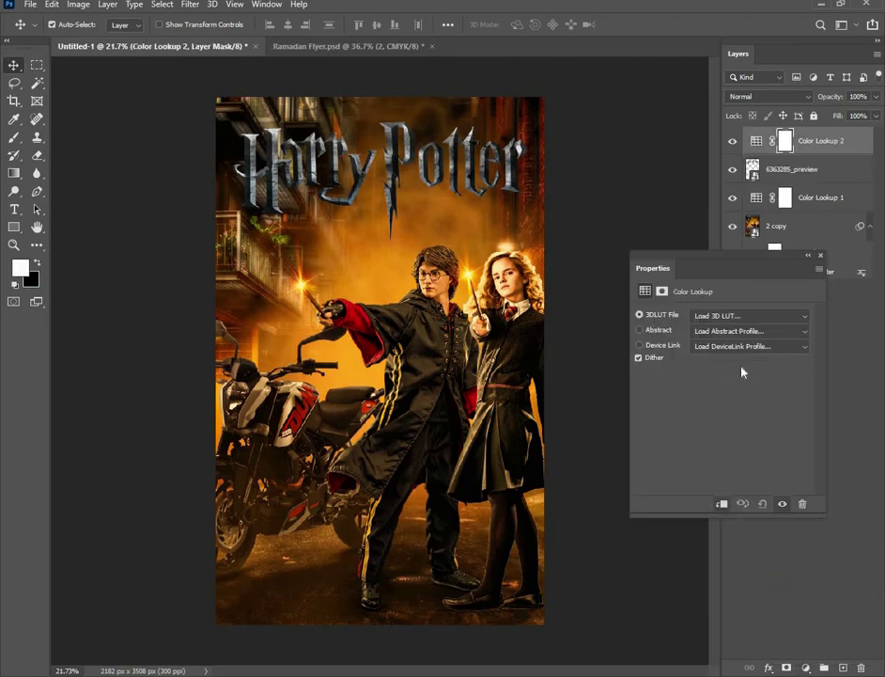
left_click(745, 319)
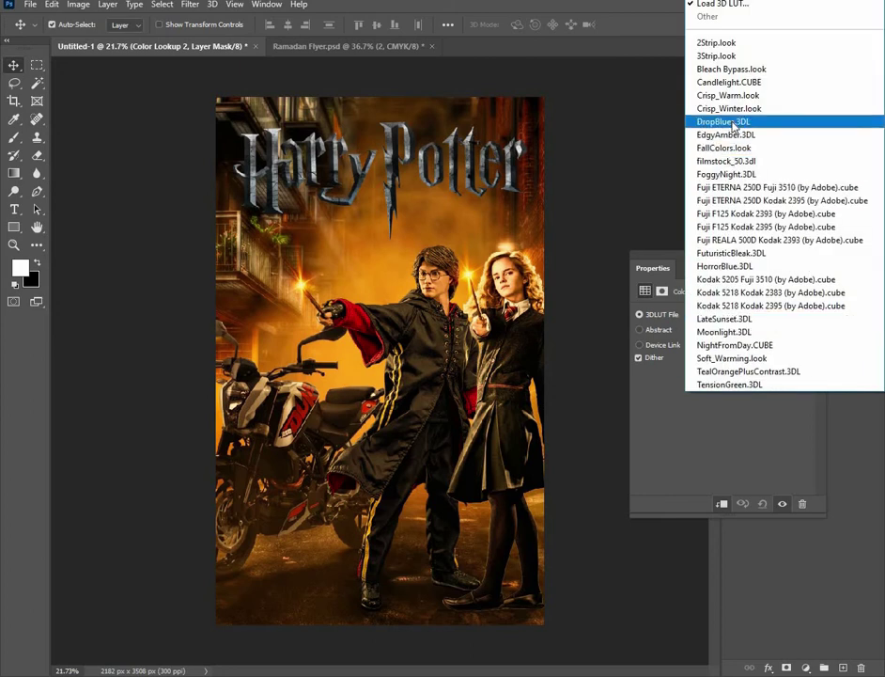
left_click(817, 397)
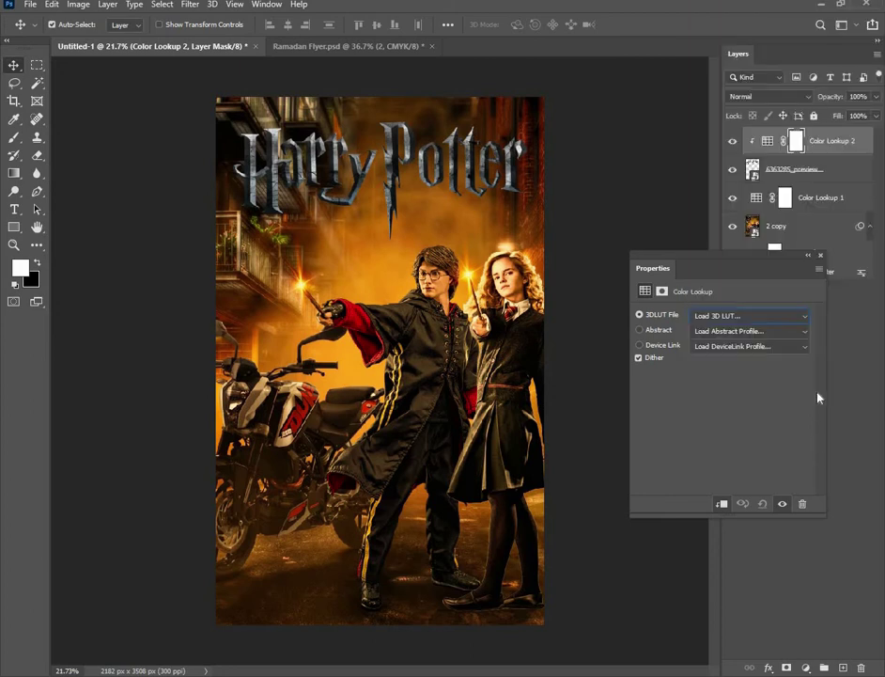
left_click(821, 255)
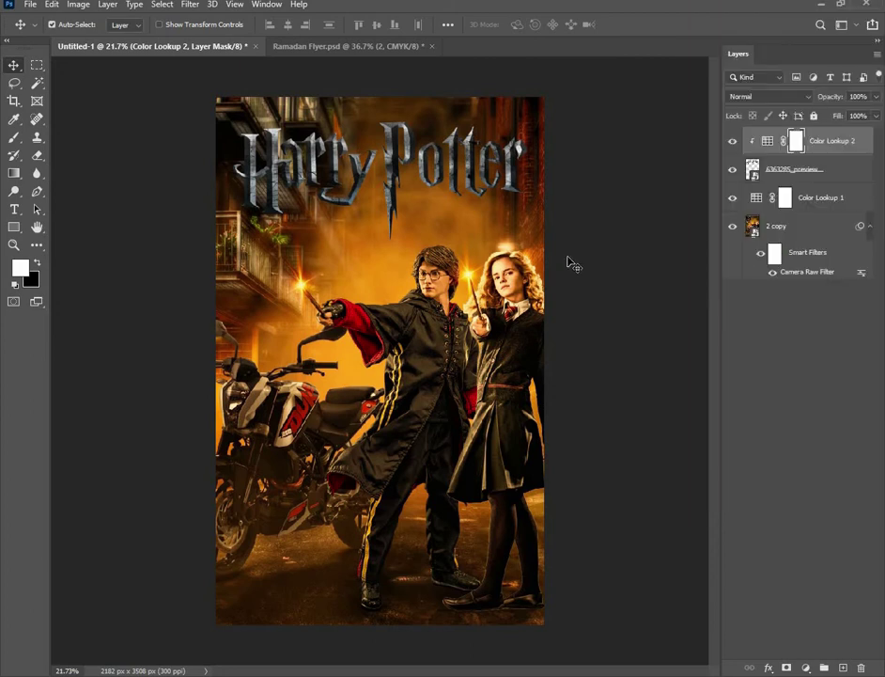
key("ctrl+t")
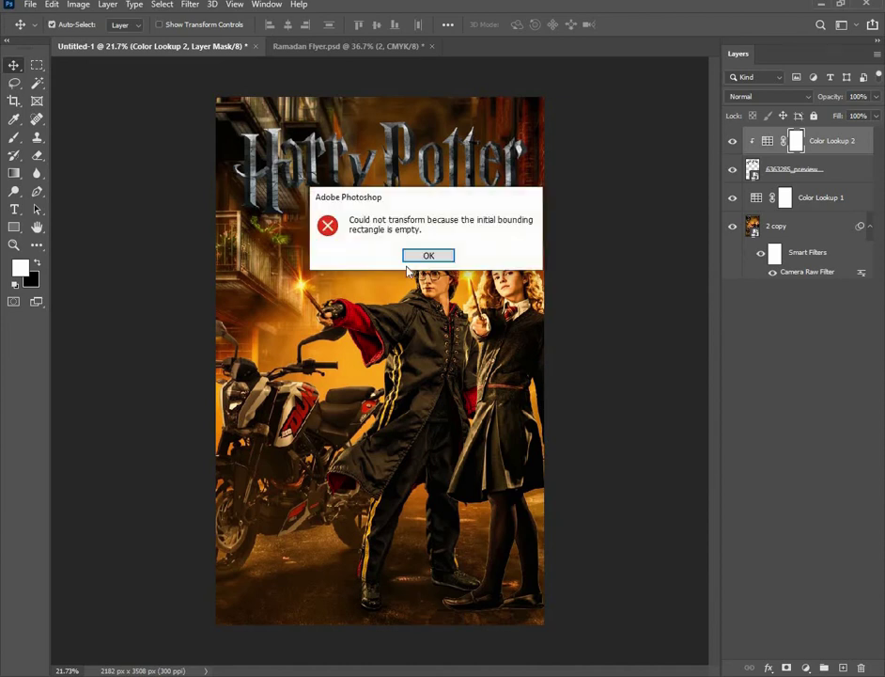
left_click(421, 255)
left_click_drag(818, 140, 861, 667)
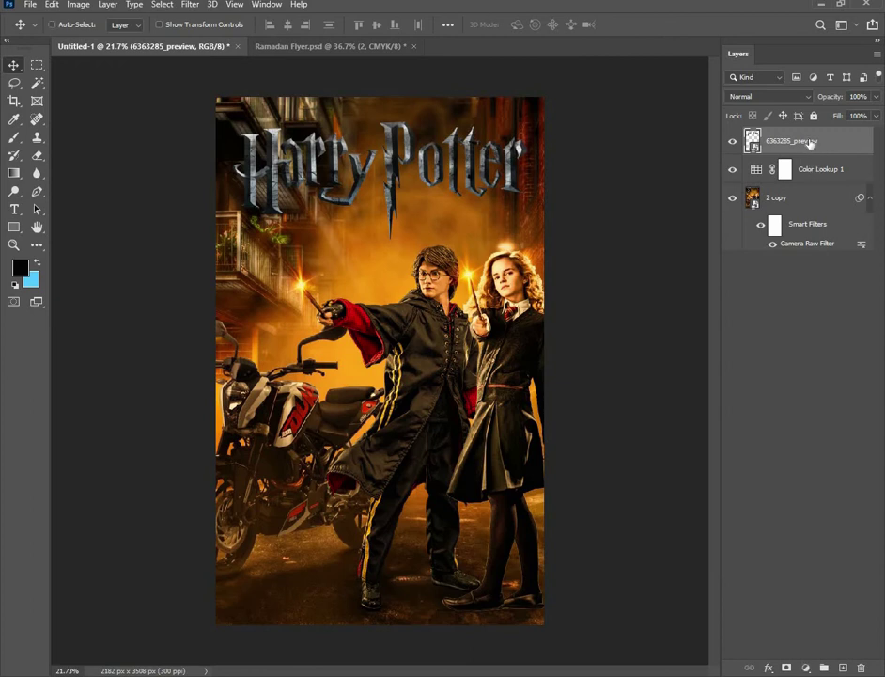
Scale the title to about 46%, centre it at the top, and undo a trial Color Lookup 1 reorder
key("ctrl+t")
left_click_drag(541, 180, 477, 194)
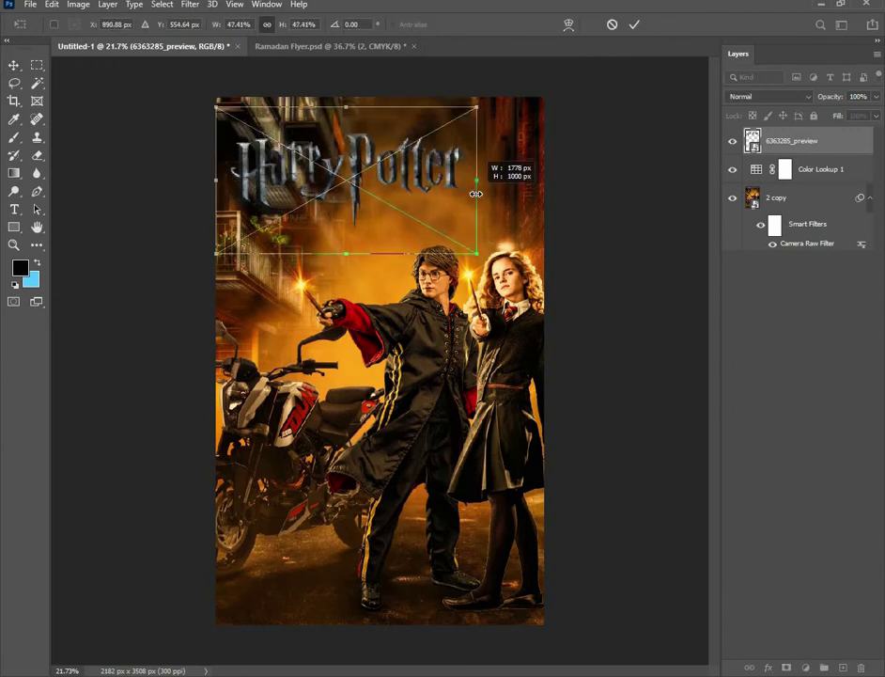
mouse_move(362, 180)
left_mouse_down()
mouse_move(403, 187)
mouse_move(399, 177)
left_mouse_up()
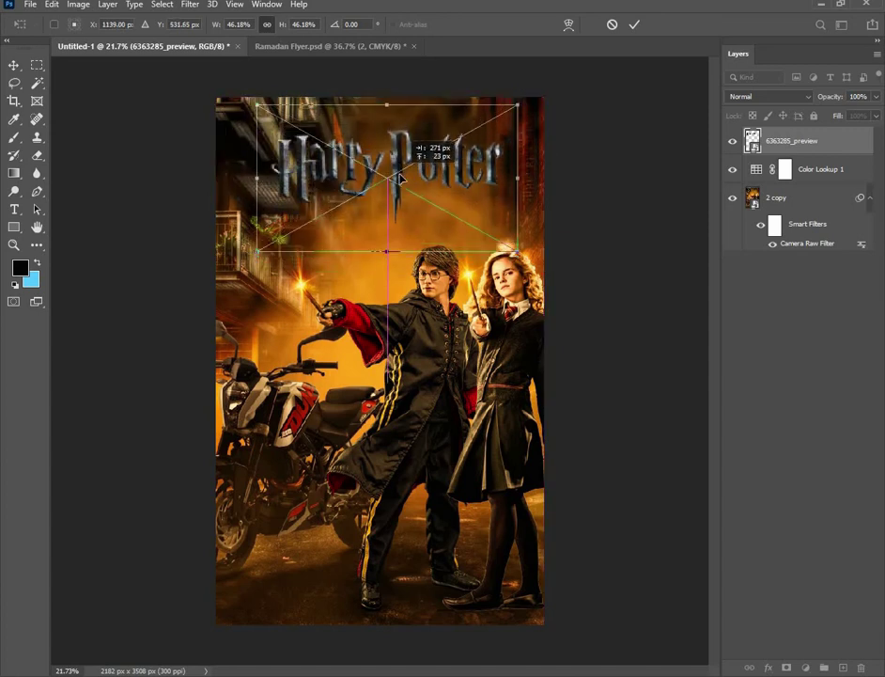
left_click_drag(398, 178, 397, 170)
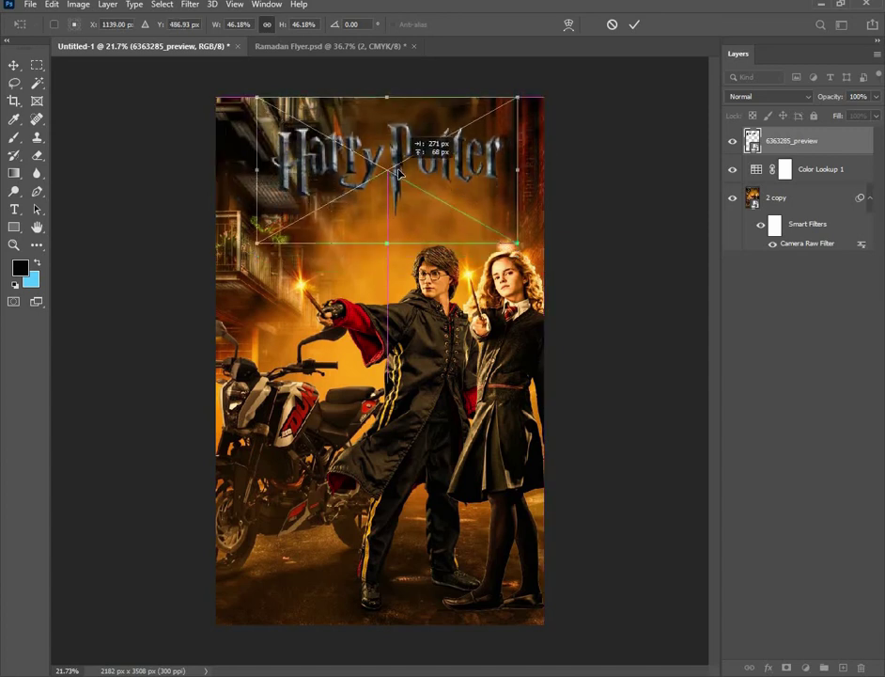
left_click(635, 24)
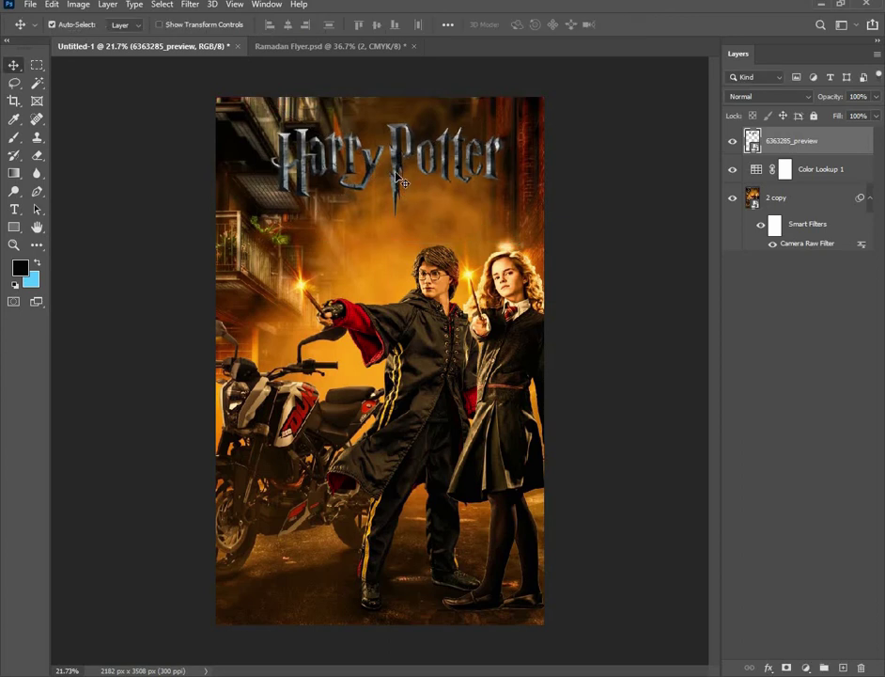
mouse_move(399, 177)
left_mouse_down()
mouse_move(391, 186)
mouse_move(414, 352)
left_mouse_up()
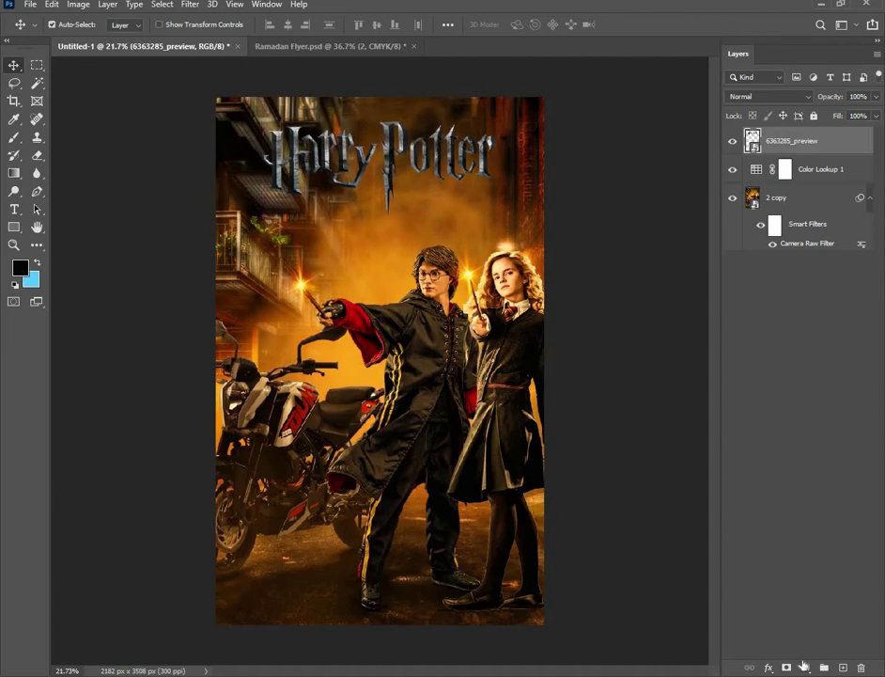
left_click_drag(799, 175, 842, 474)
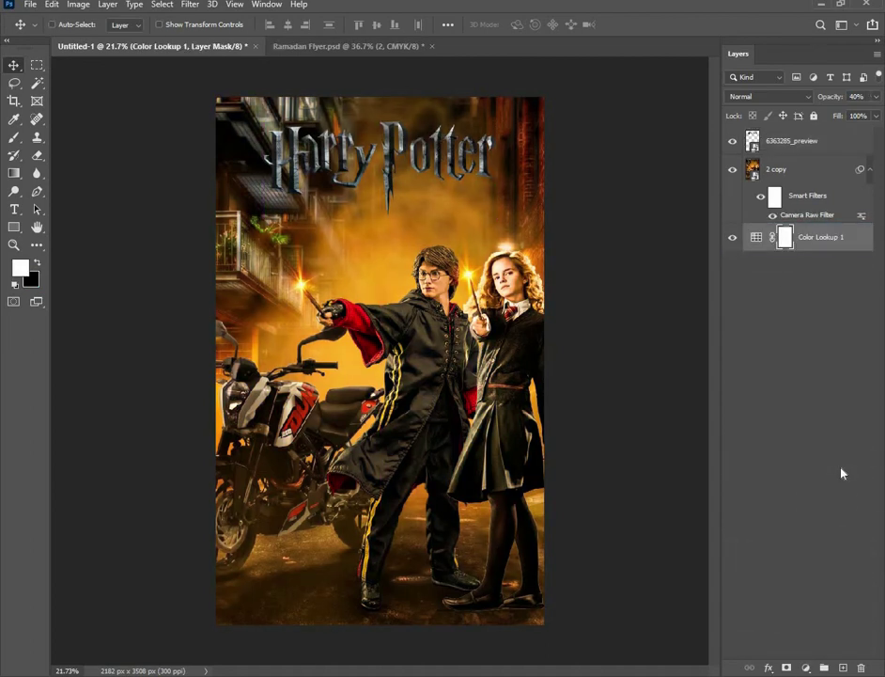
key("ctrl+z")
Clip an EdgyAmber.3DL Color Lookup adjustment to the title at about 40% opacity
left_click(785, 141)
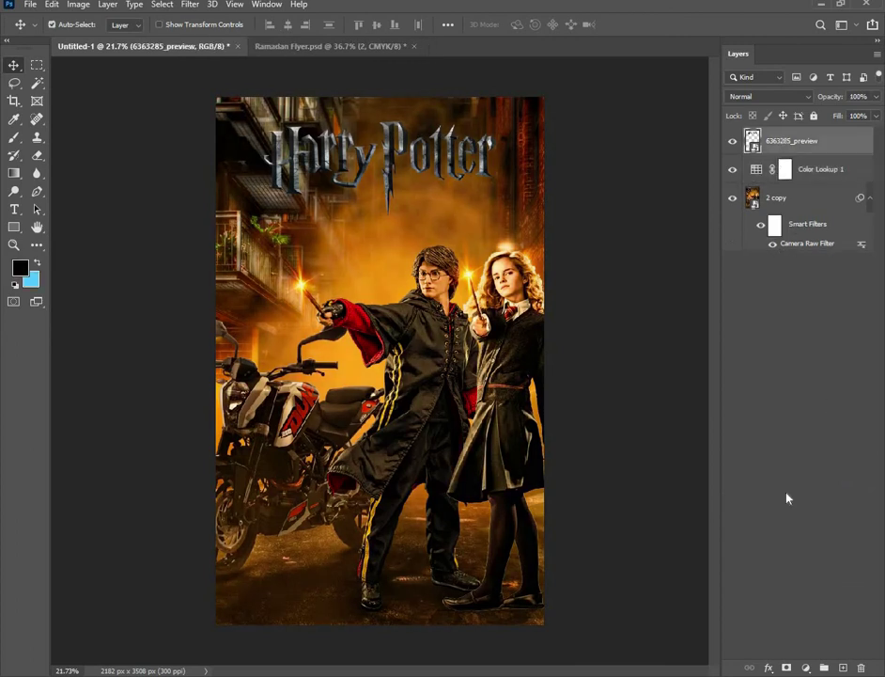
left_click(804, 668)
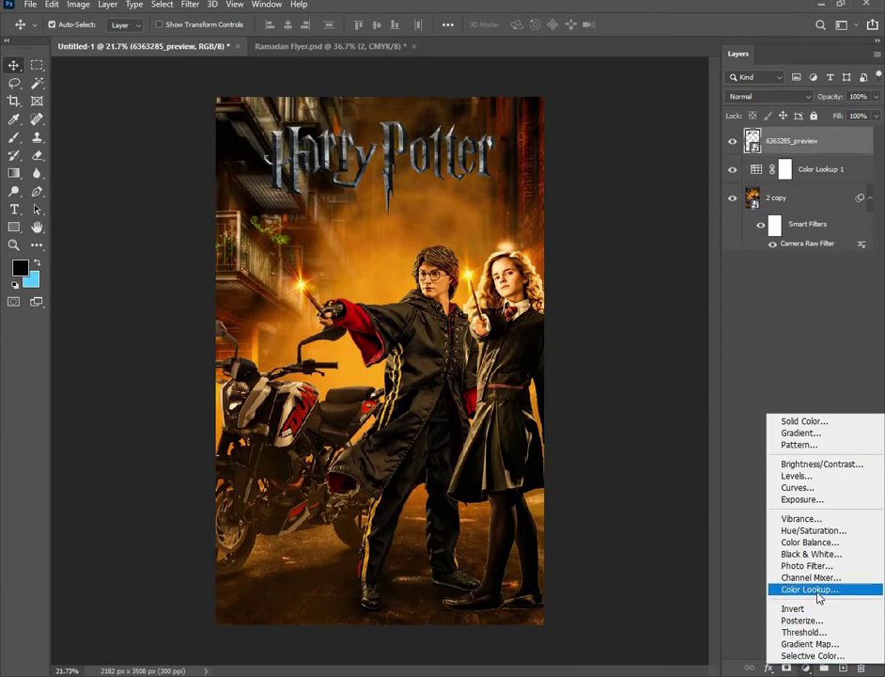
left_click(797, 591)
left_click(723, 505)
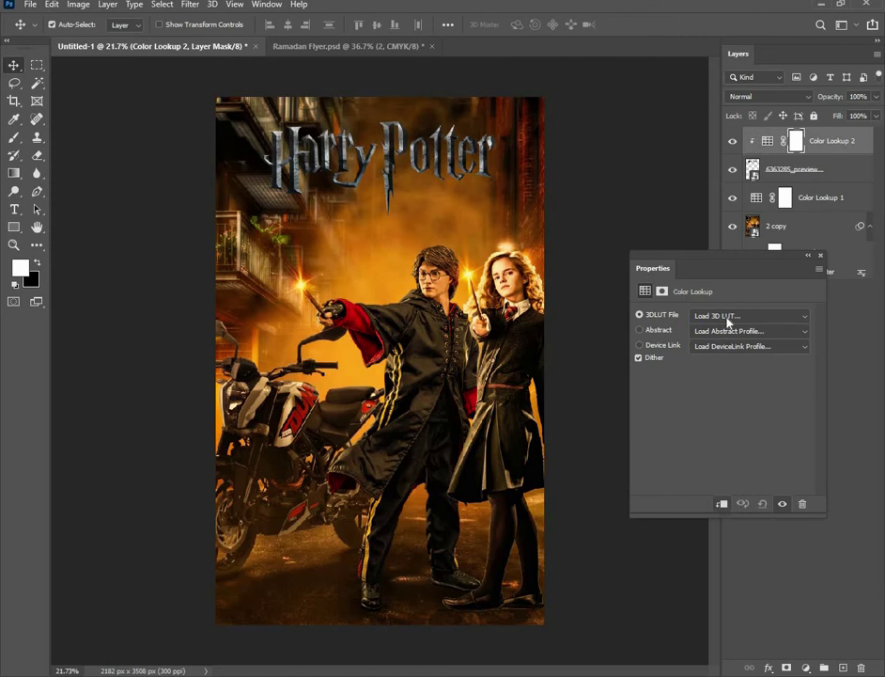
left_click(728, 321)
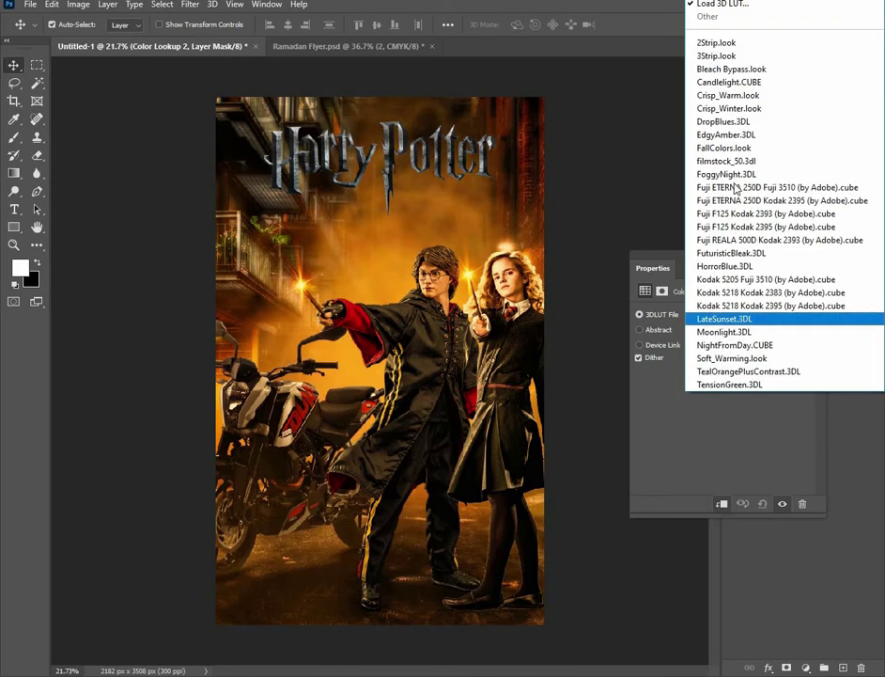
left_click(731, 138)
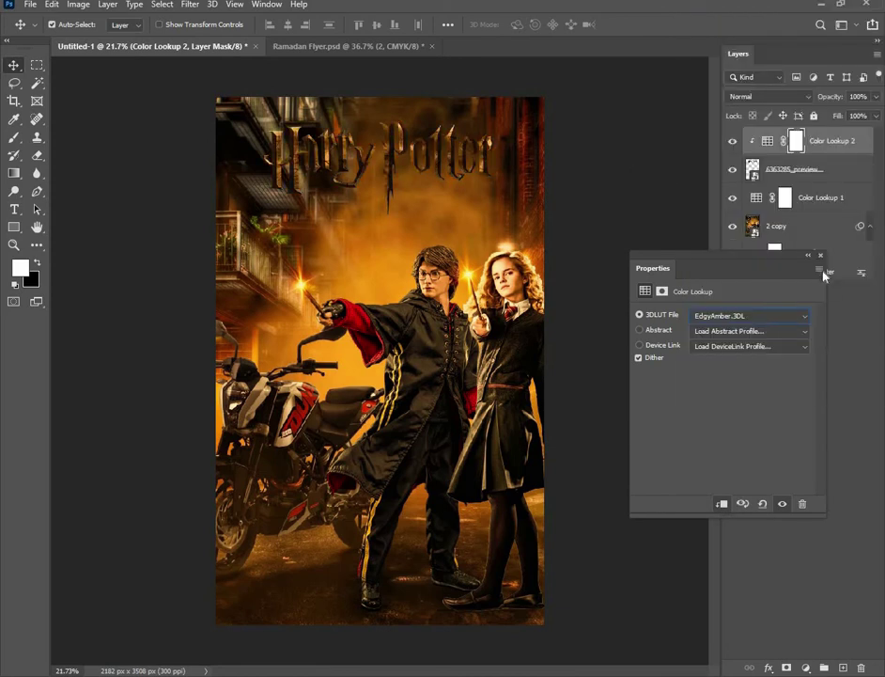
left_click(821, 255)
left_click(876, 98)
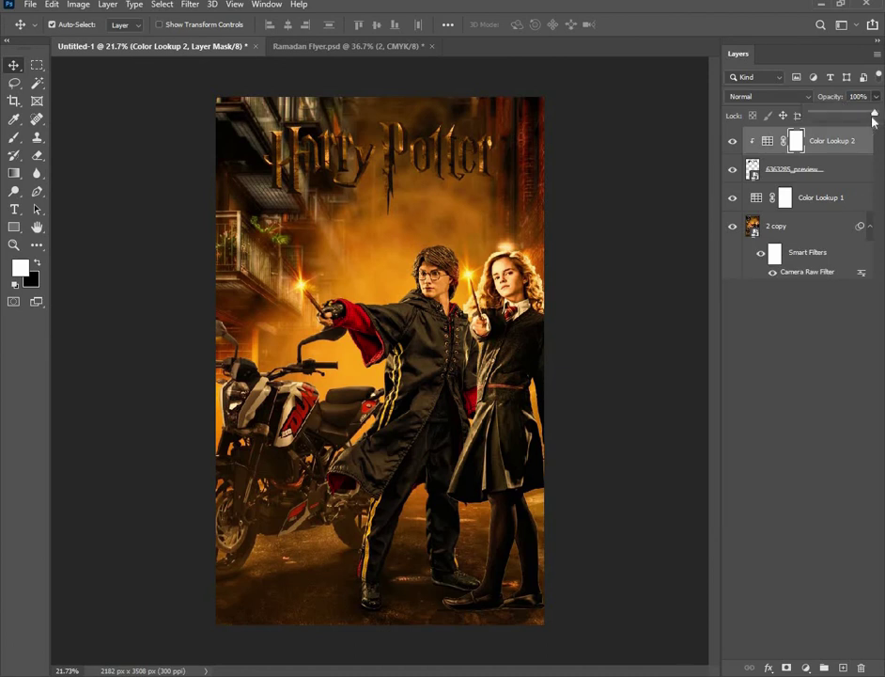
left_click_drag(874, 115, 838, 116)
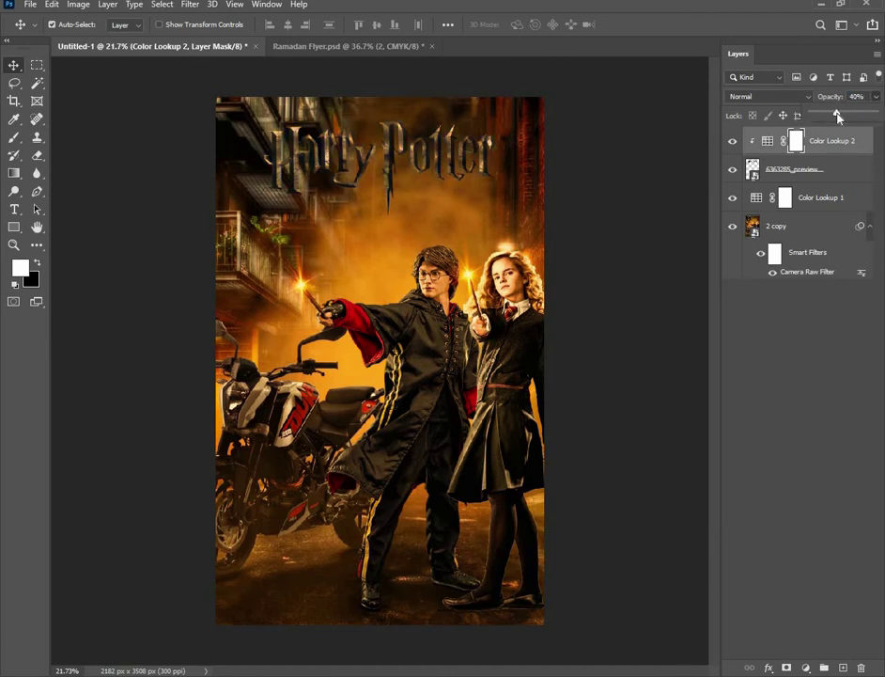
left_click(624, 189)
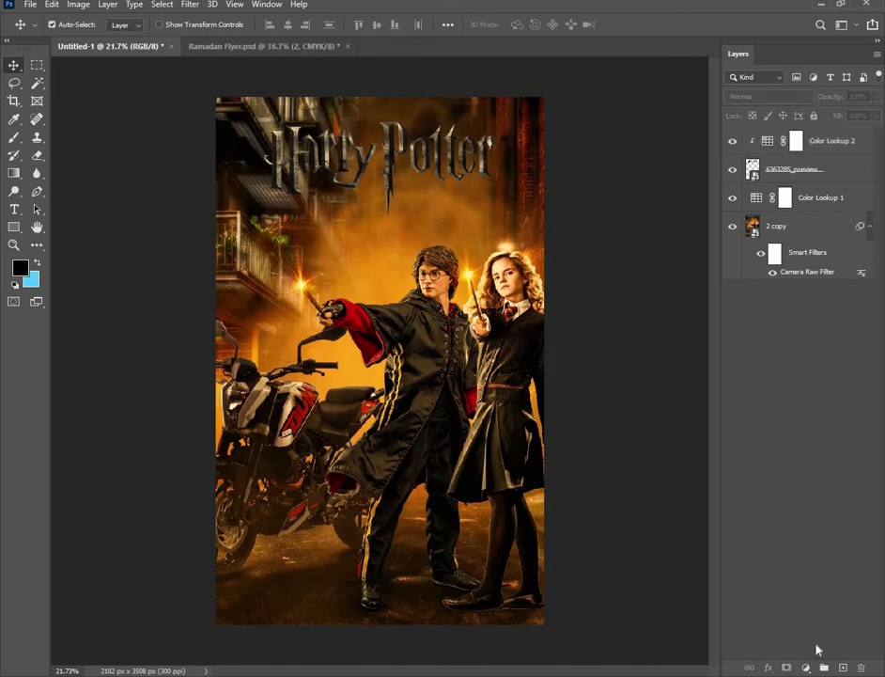
Create a new Overlay layer with orange ef910e sampled from the poster as paint colour
key("ctrl+shift+alt+n")
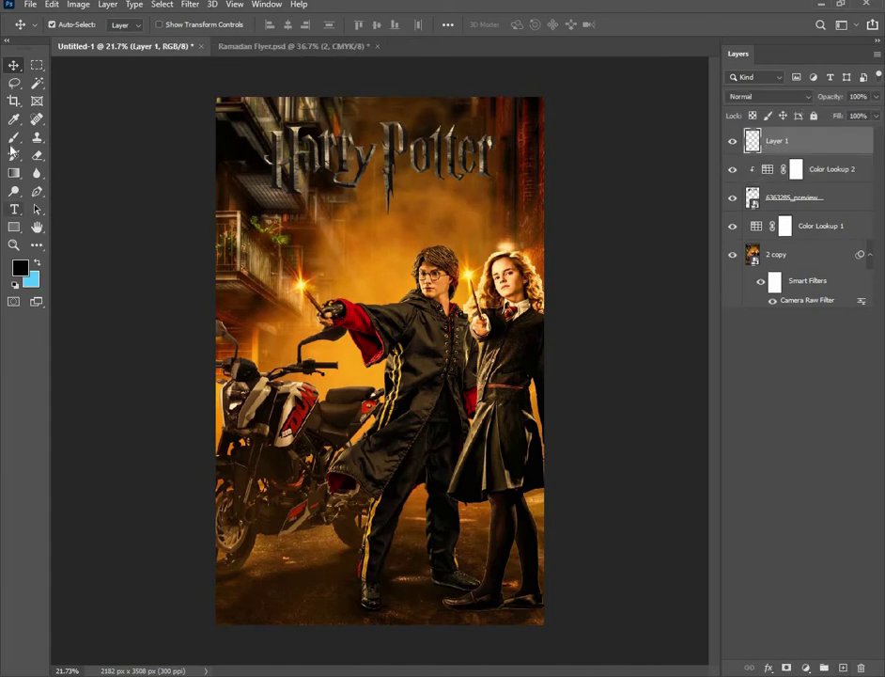
left_click(14, 136)
left_click(20, 268)
left_click(366, 267)
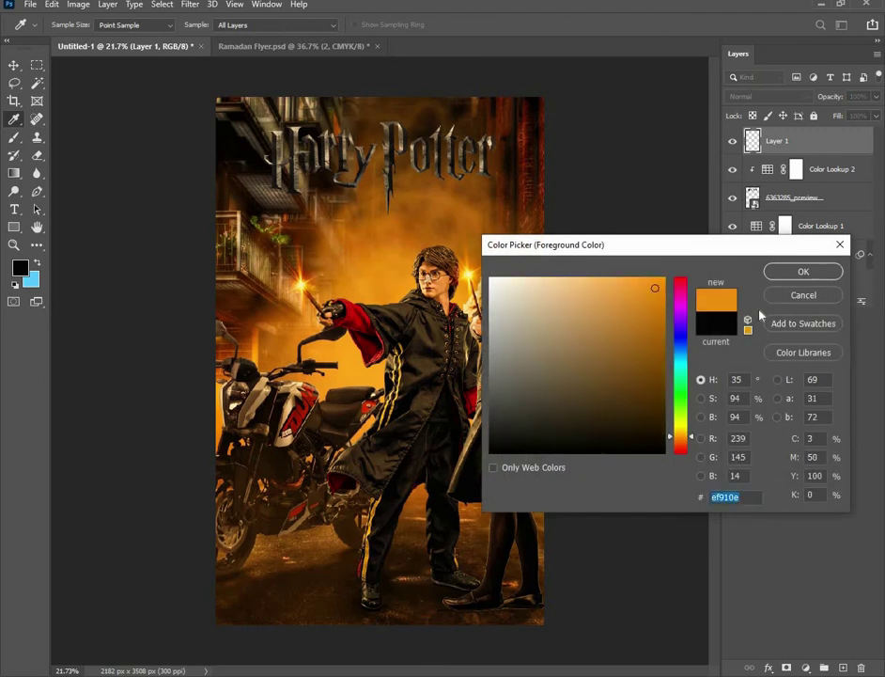
left_click(799, 271)
left_click(766, 96)
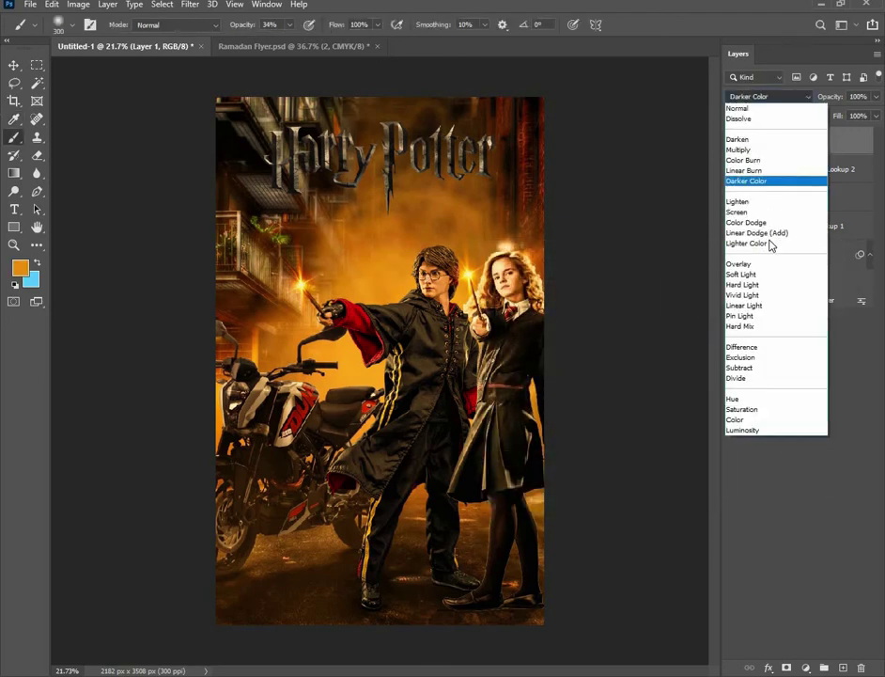
left_click(766, 265)
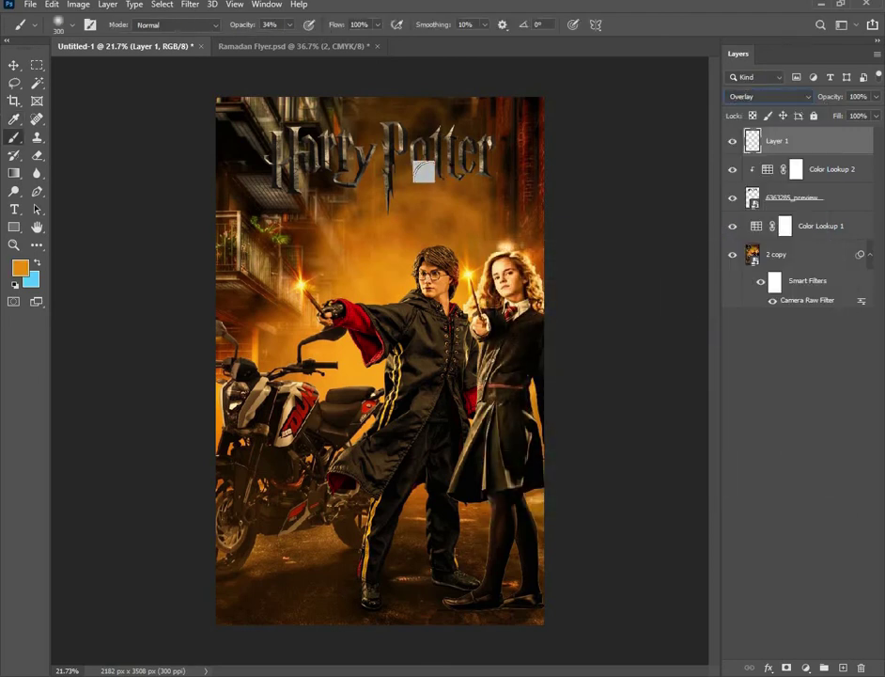
Paint orange glow around the title and upper alley with a large soft brush
key("bracketright")
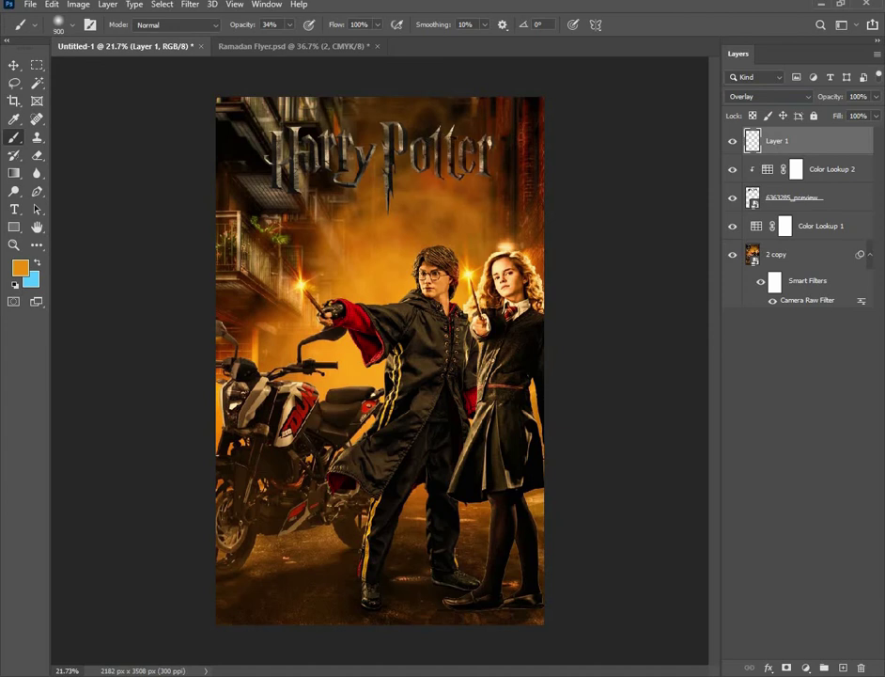
left_click(13, 65)
scroll(451, 280, "down", 1)
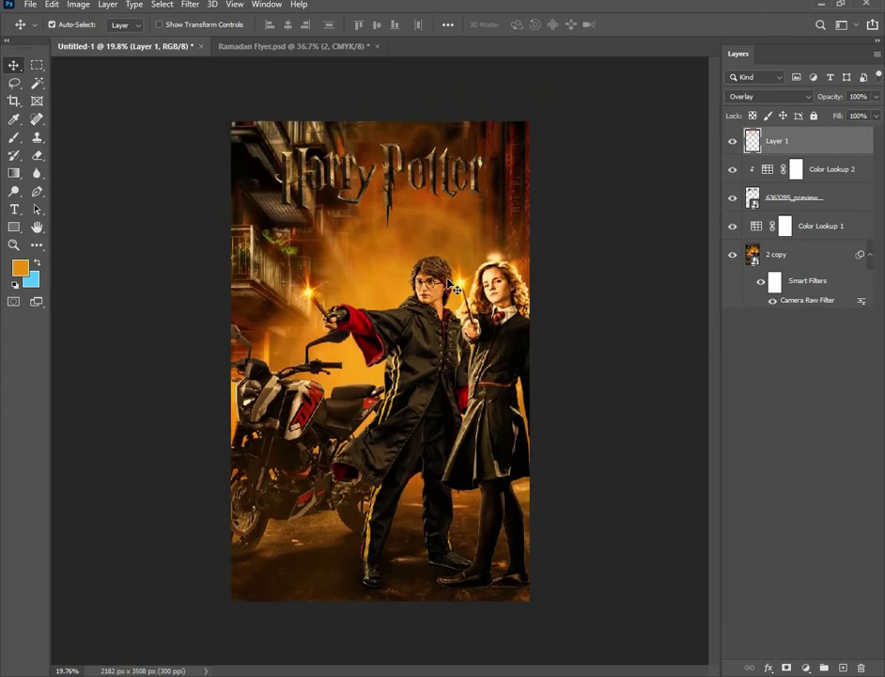
scroll(376, 279, "up", 1)
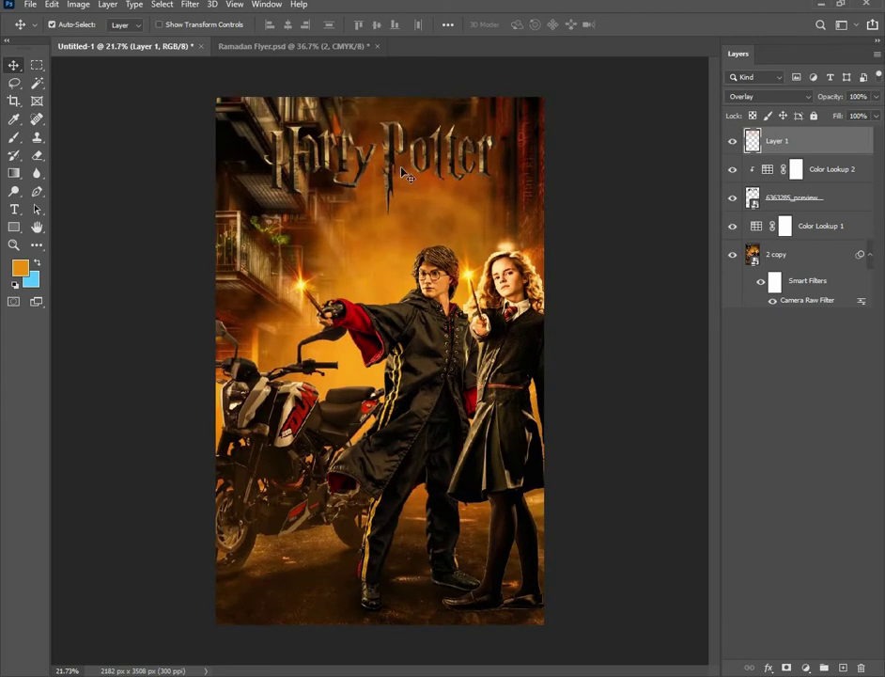
scroll(399, 175, "up", 1)
scroll(393, 176, "down", 1)
left_click(14, 137)
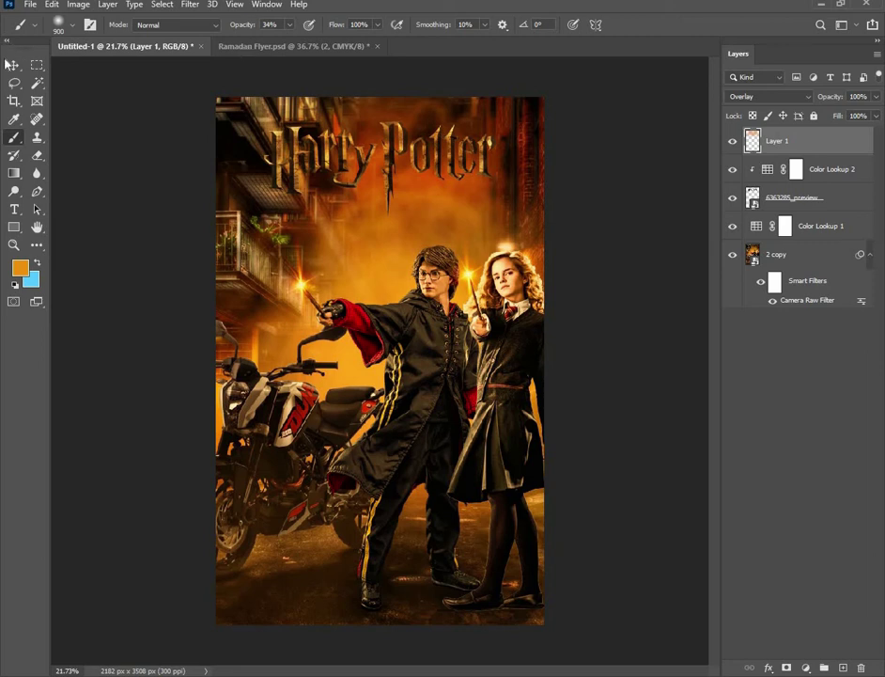
key("v")
scroll(395, 169, "up", 3)
scroll(396, 168, "down", 2)
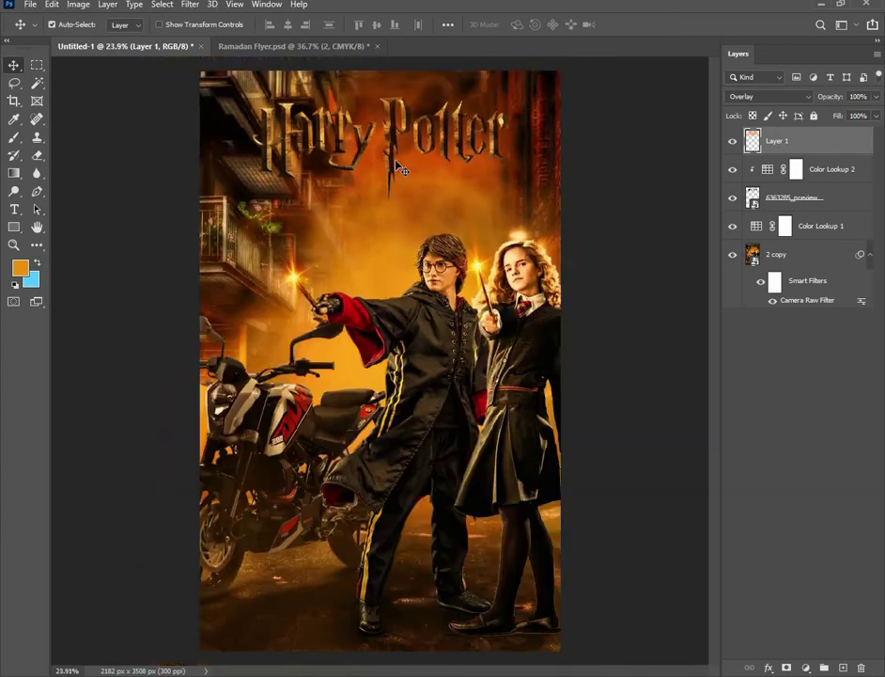
scroll(399, 168, "down", 1)
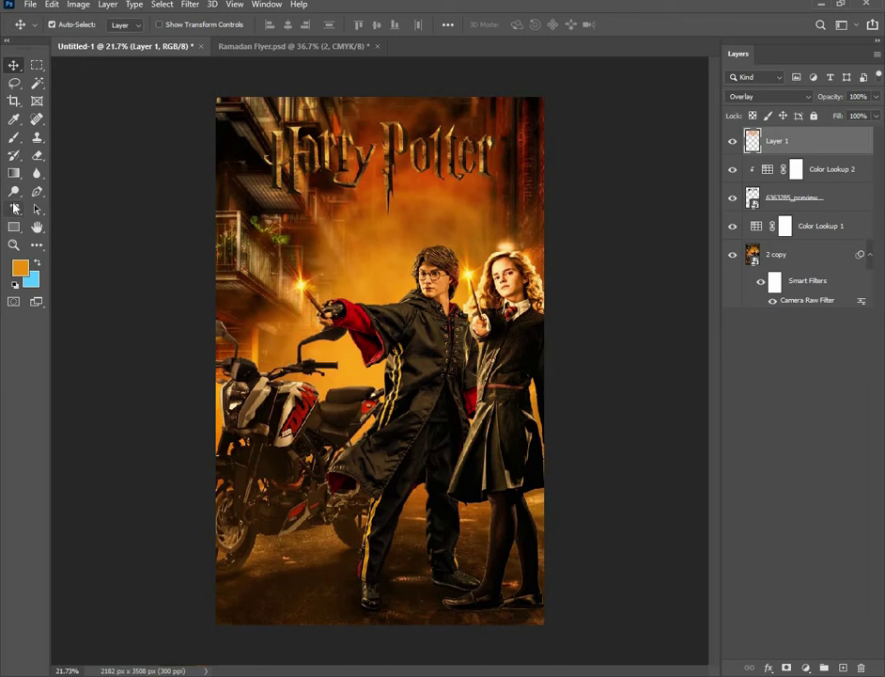
Type the designer's credit line just below the title in orange Impact 12.67 pt
left_click(14, 208)
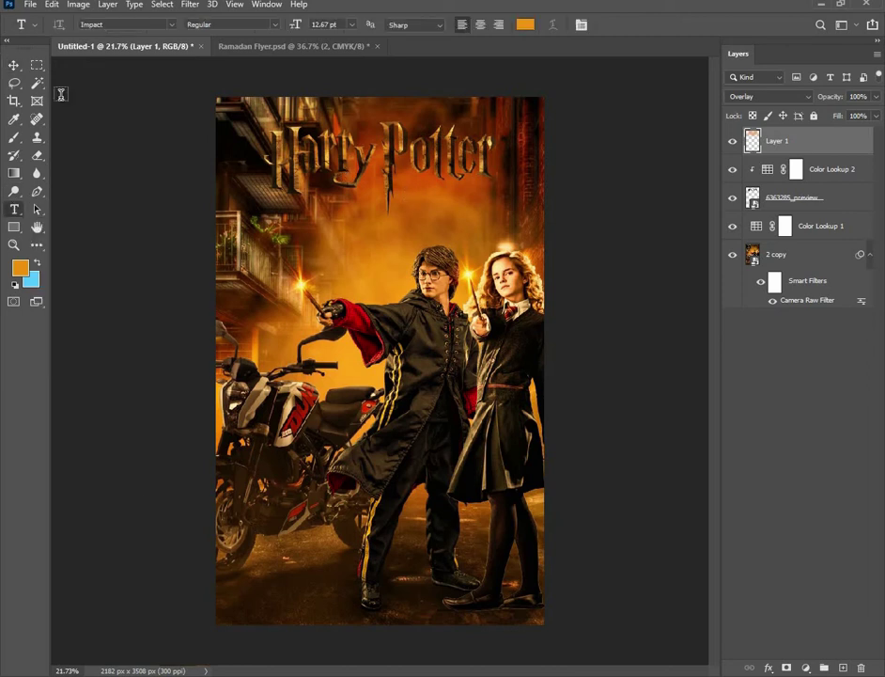
left_click(333, 222)
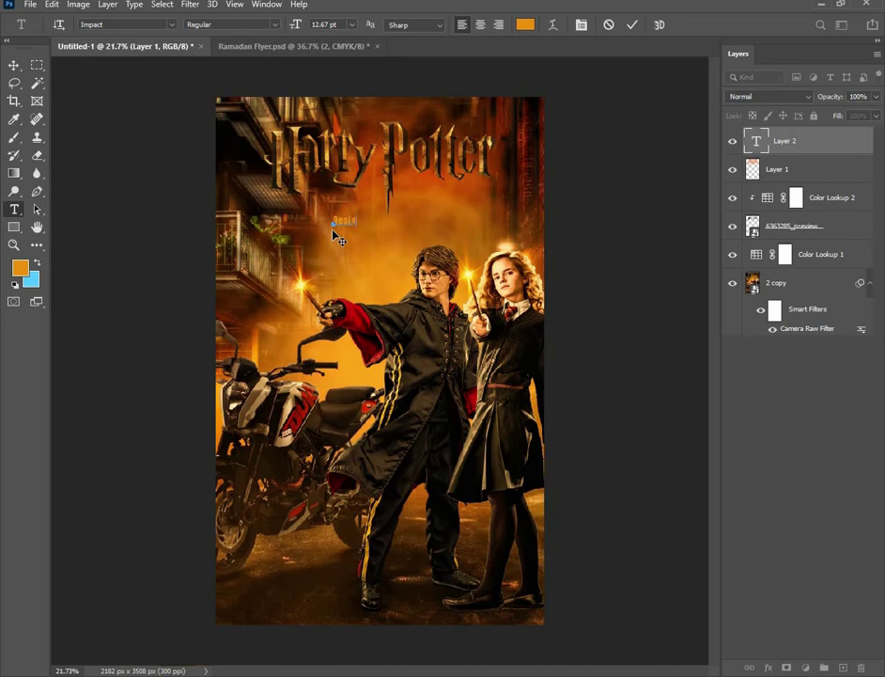
type("n B")
type("y Z")
type("eesthan")
Make the credit line white (ffffff) Calibri with tracking widened to 460 via the Character panel
left_click(629, 25)
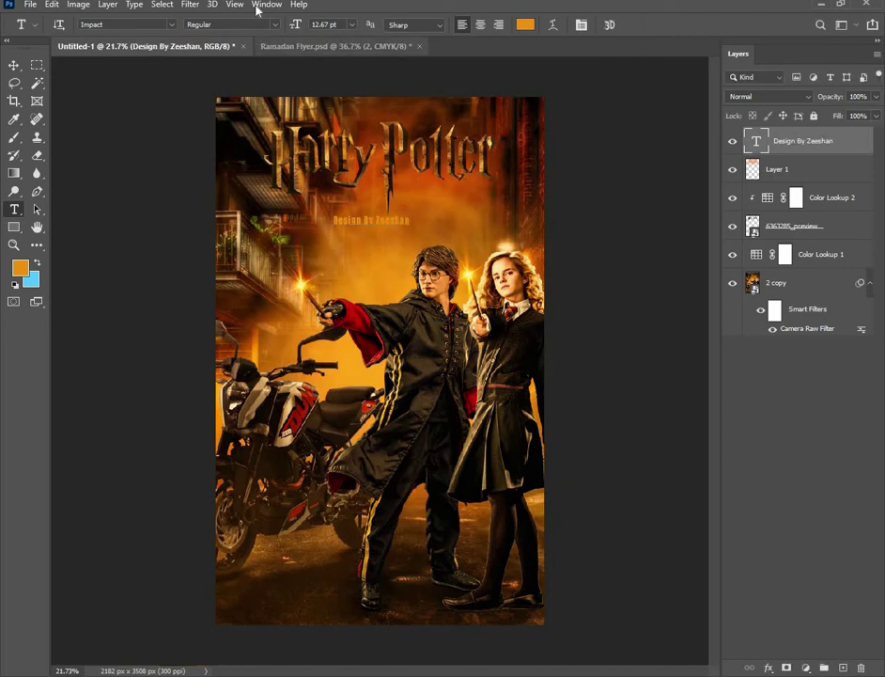
left_click(266, 5)
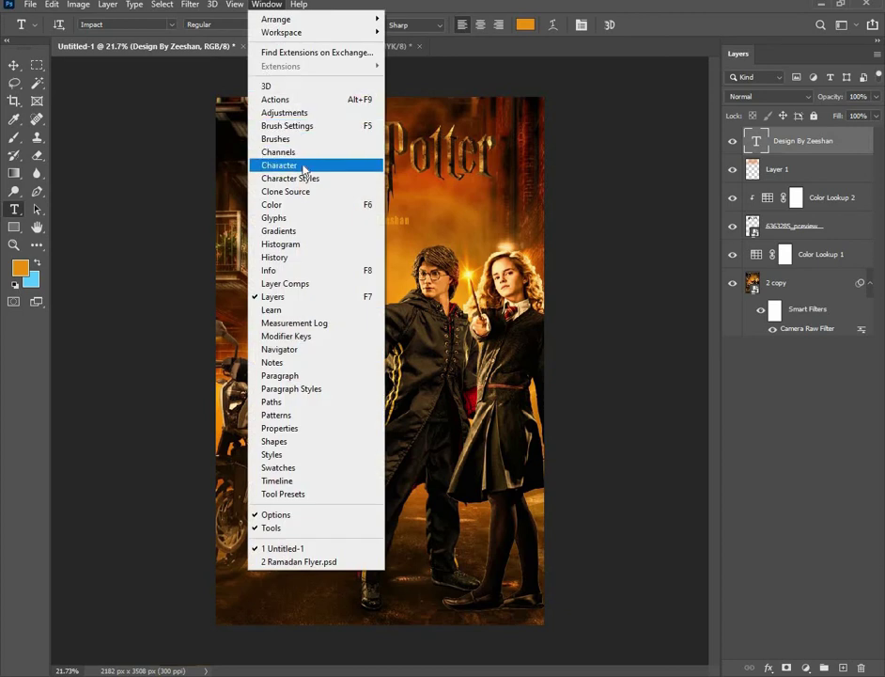
left_click(303, 166)
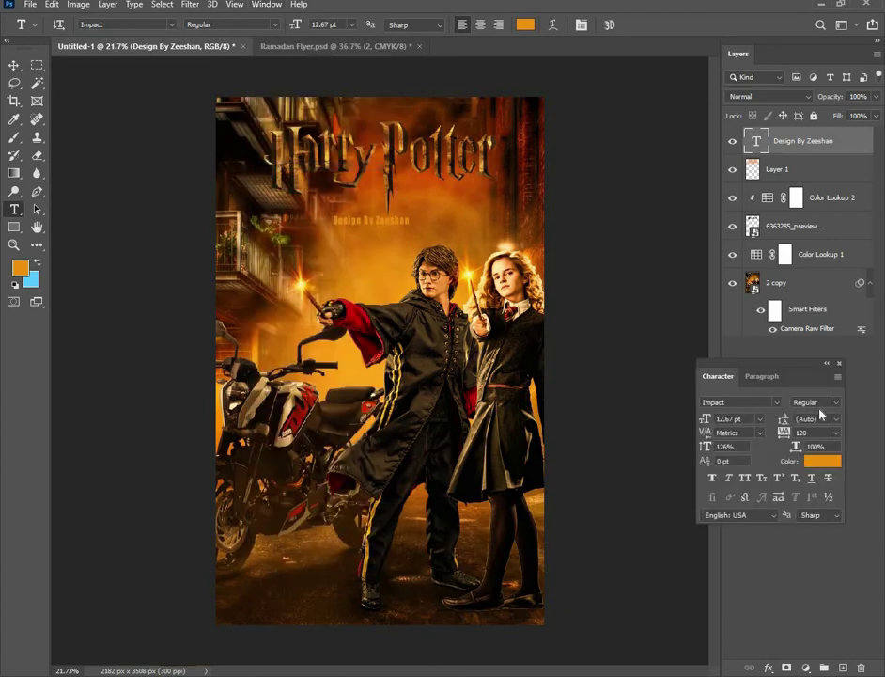
left_click_drag(798, 380, 681, 168)
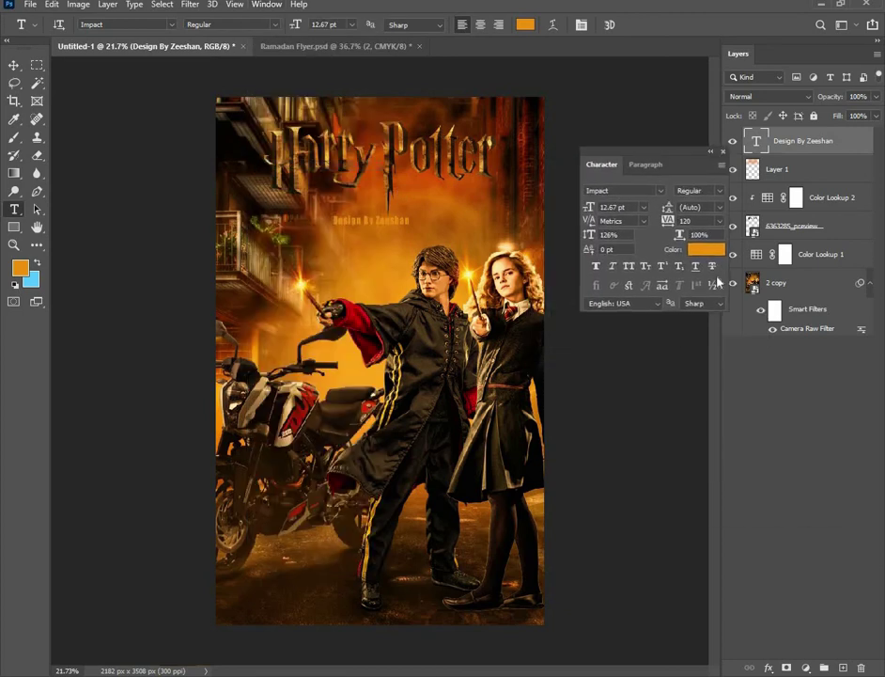
left_click(704, 250)
left_click_drag(602, 310, 521, 270)
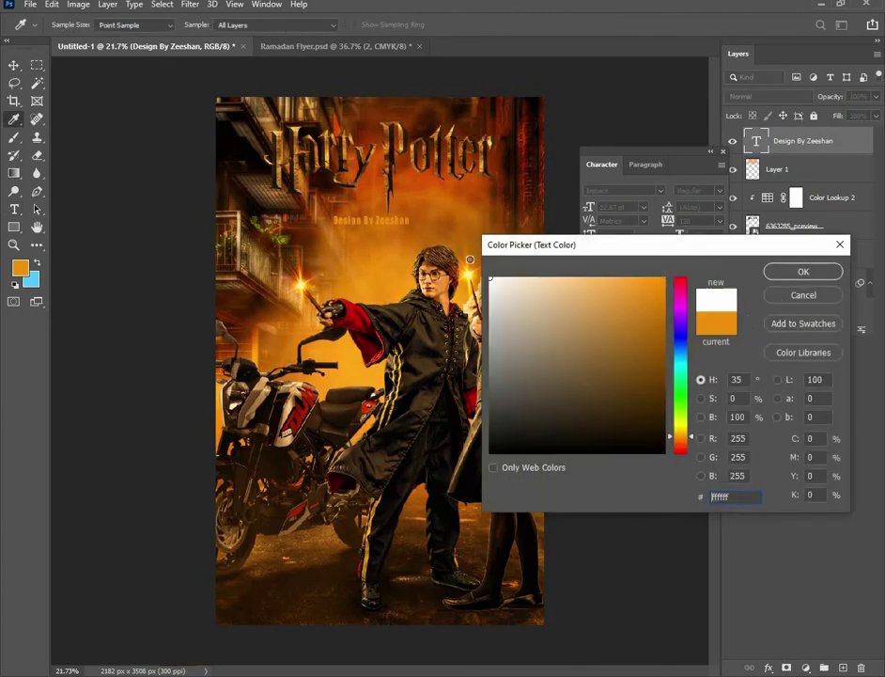
left_click(789, 270)
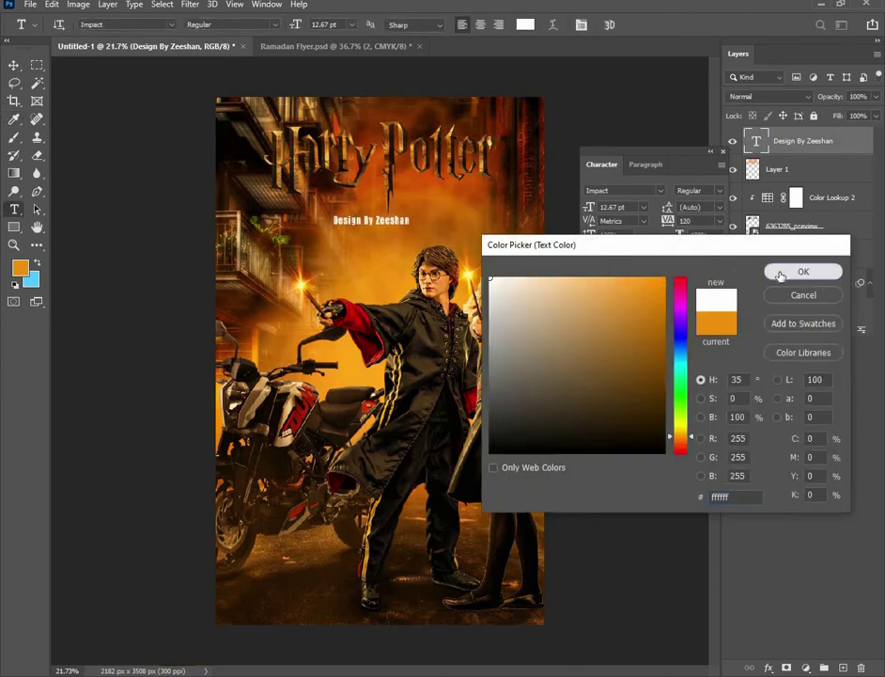
left_click(697, 220)
type("140380")
key("Return")
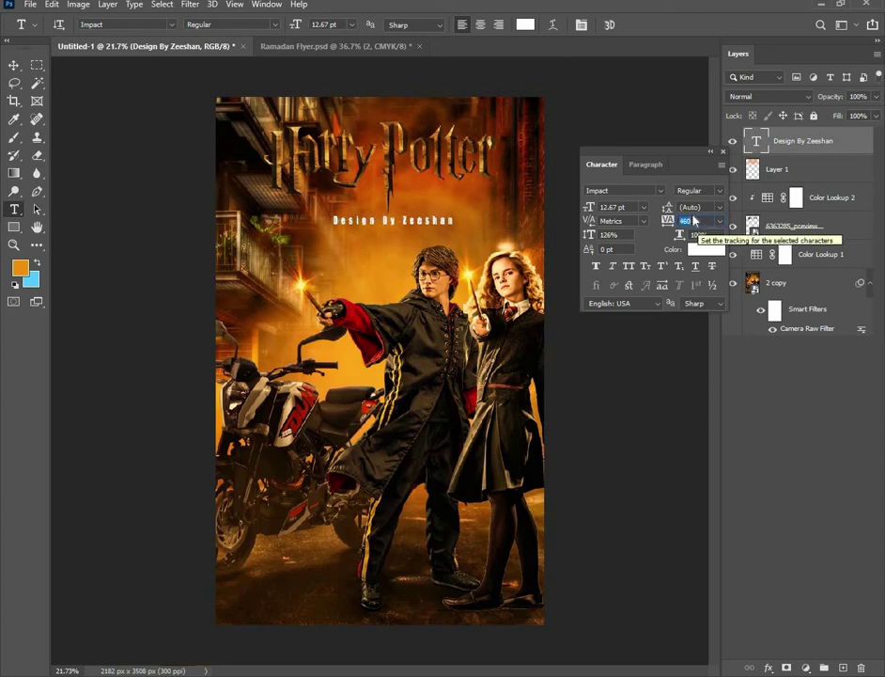
type("380")
key("Return")
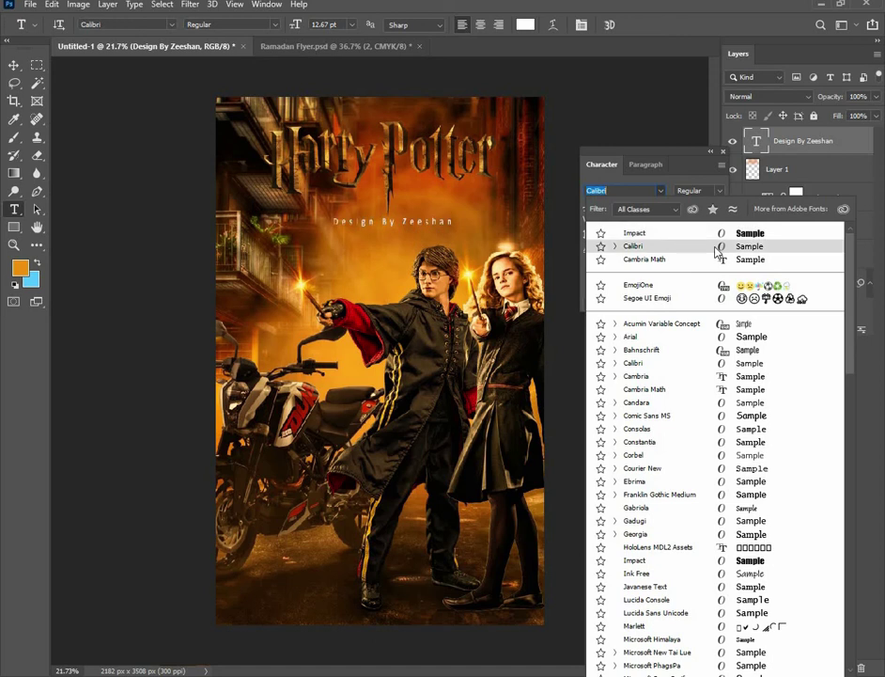
left_click(717, 248)
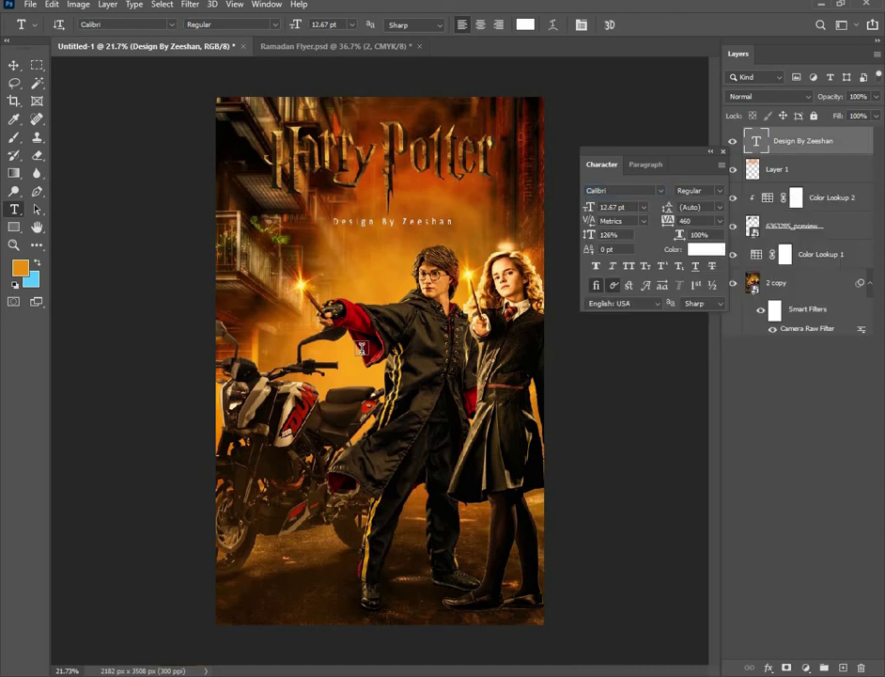
Move the credit line up under 'Potter' and scale it down to about 77%
key("v")
left_click(413, 237)
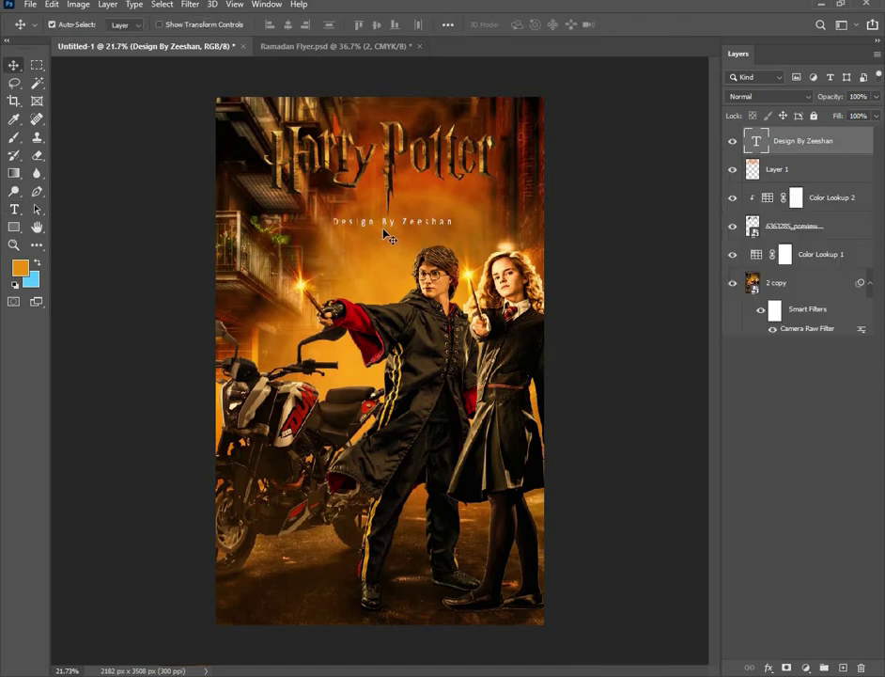
scroll(388, 235, "up", 3)
scroll(387, 300, "up", 1)
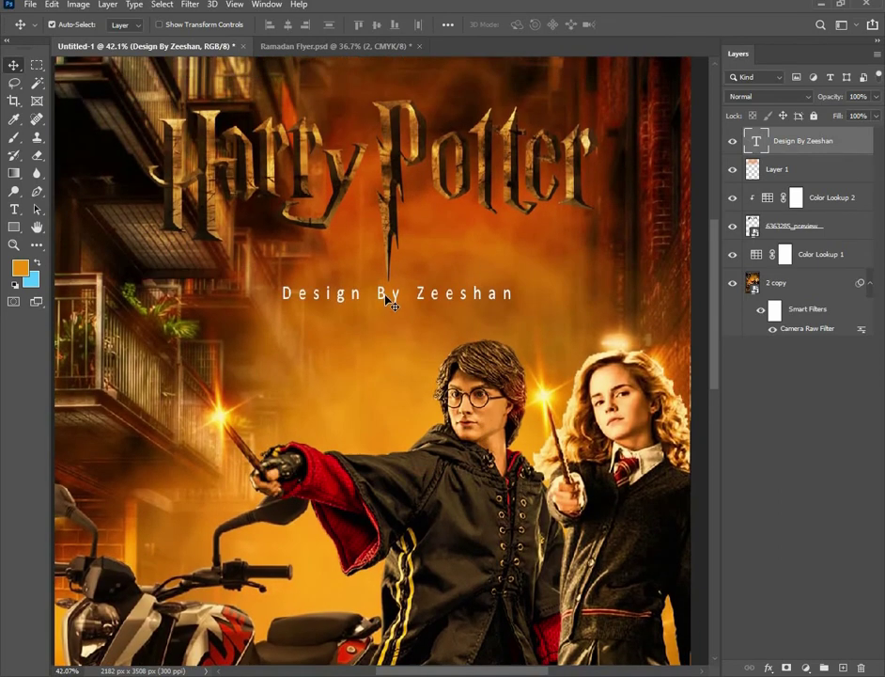
left_click_drag(389, 301, 380, 282)
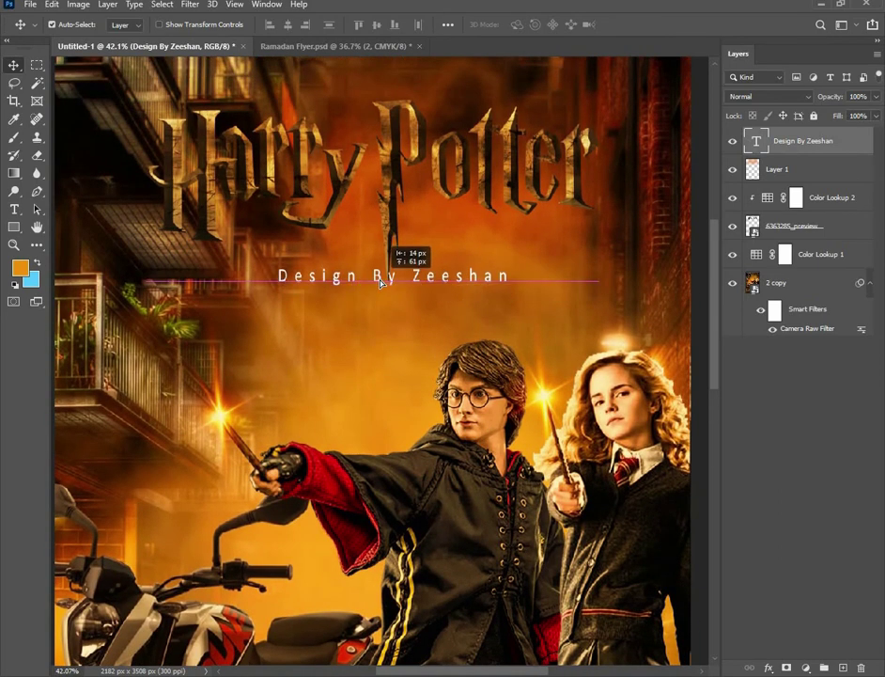
left_click_drag(381, 282, 334, 284)
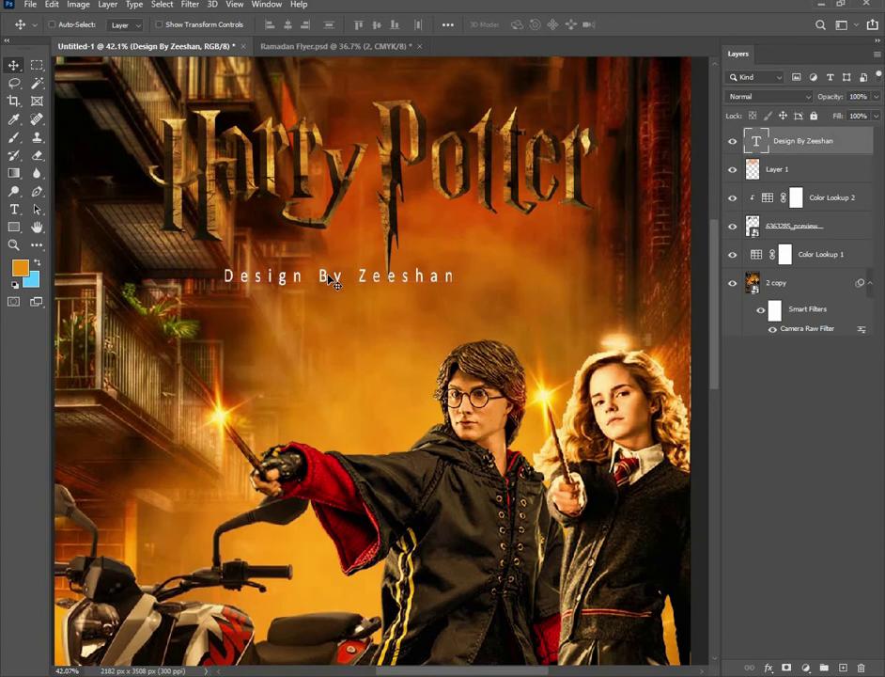
key("ctrl+t")
mouse_move(455, 284)
left_mouse_down()
mouse_move(367, 283)
mouse_move(525, 239)
left_mouse_up()
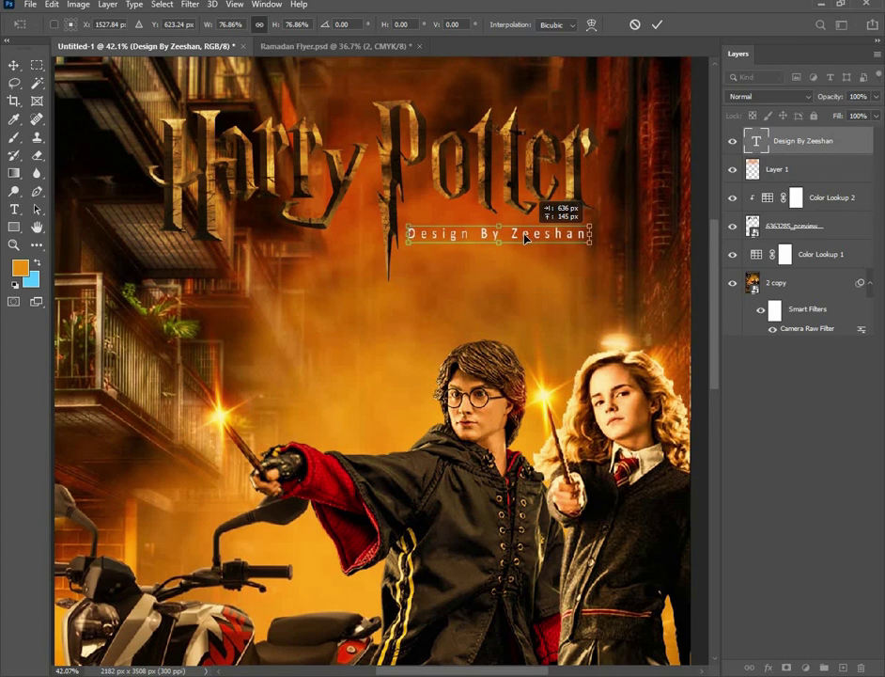
left_click(657, 24)
Move the credit text layer below Color Lookup 1 in the layer stack
scroll(257, 291, "down", 3)
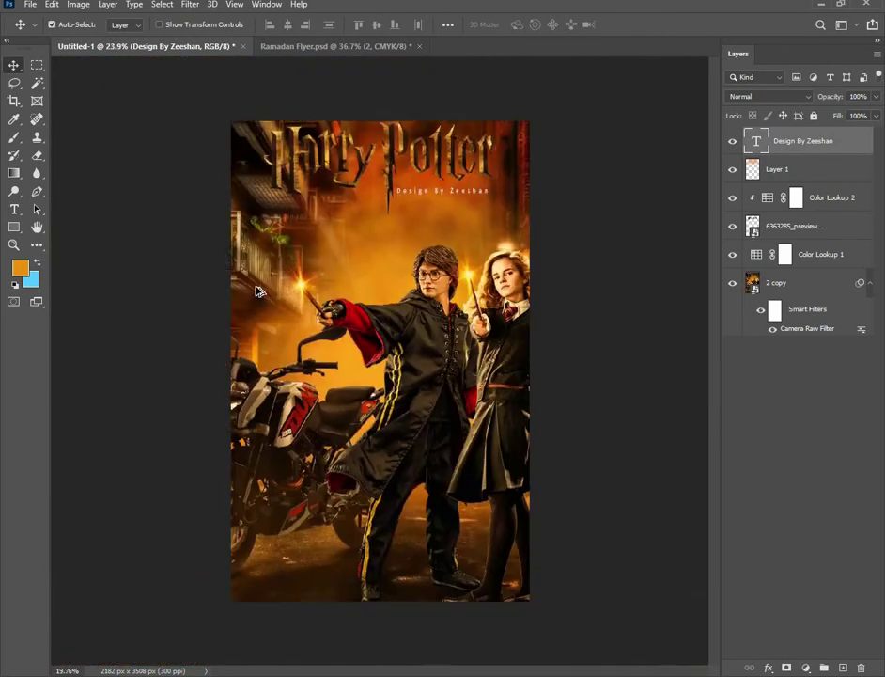
scroll(257, 292, "down", 2)
scroll(282, 277, "up", 1)
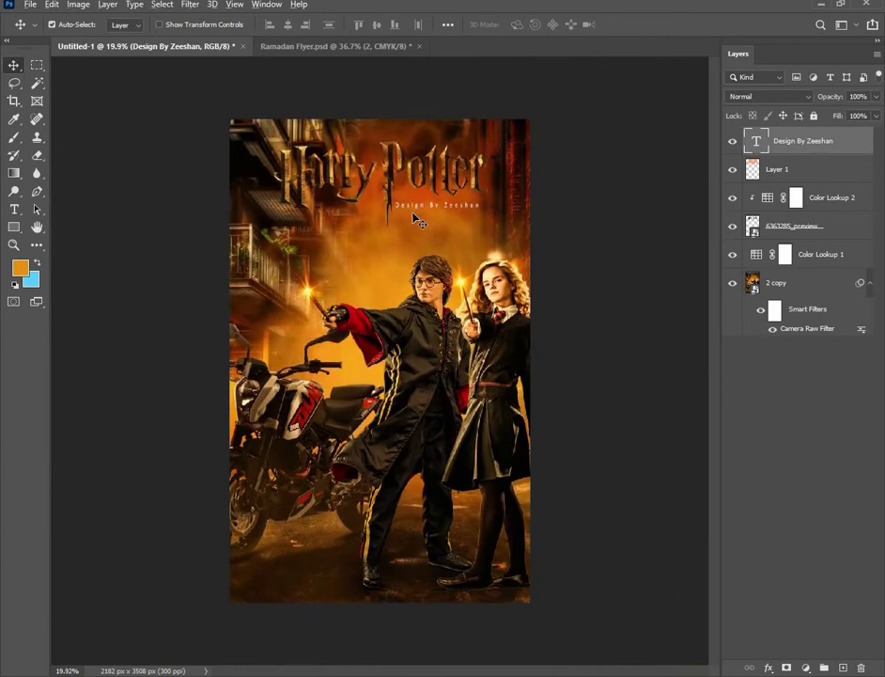
scroll(414, 215, "up", 1)
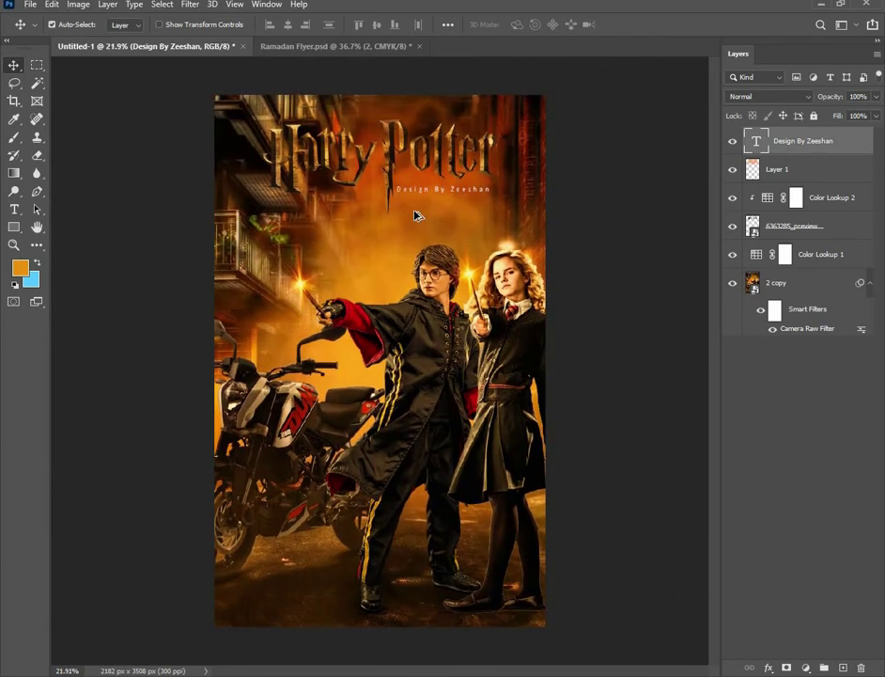
scroll(416, 215, "down", 1)
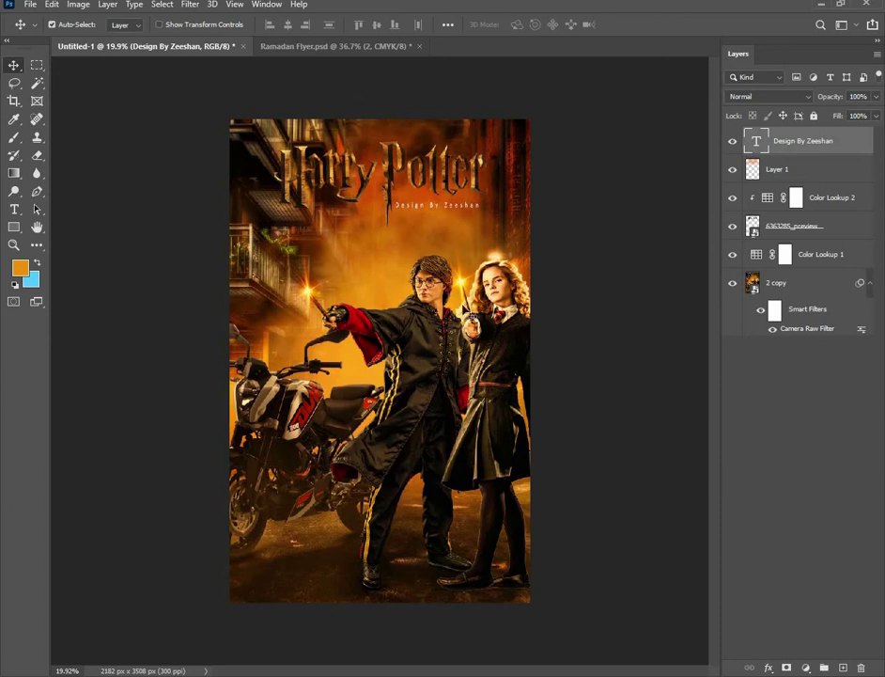
scroll(451, 217, "up", 4)
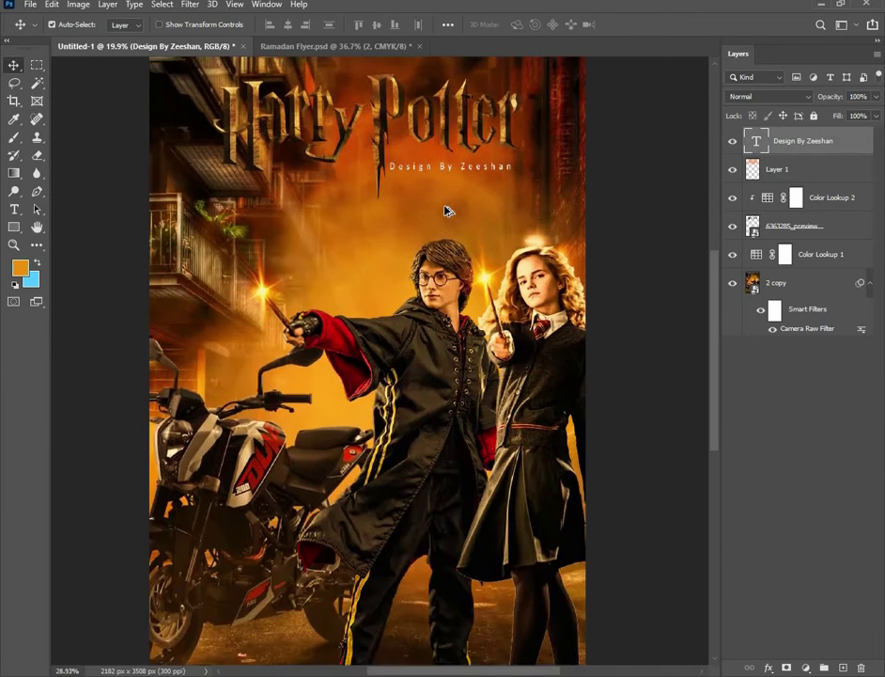
scroll(449, 221, "up", 1)
scroll(449, 282, "up", 2)
scroll(455, 305, "up", 1)
scroll(454, 307, "up", 1)
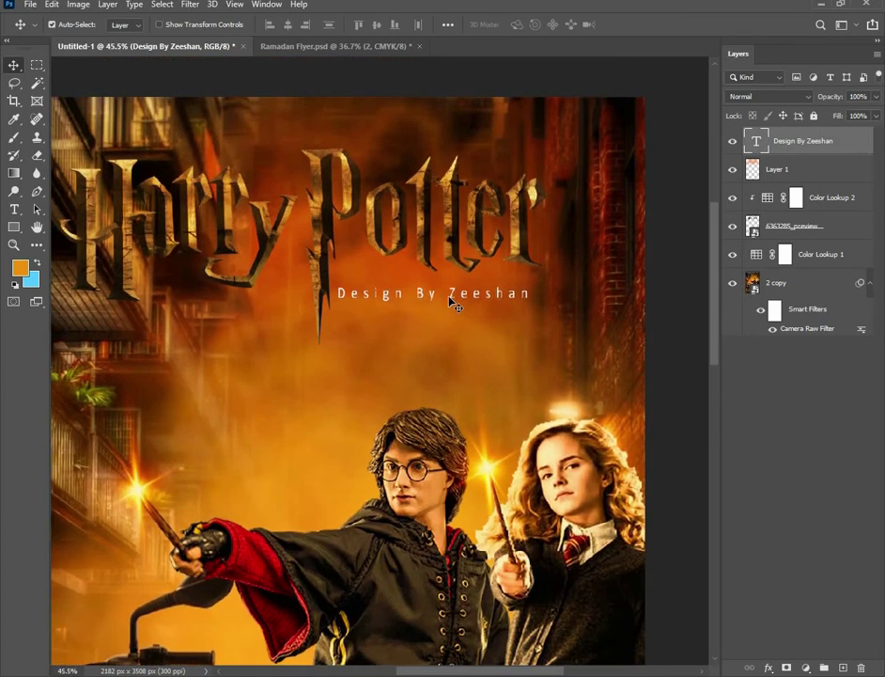
mouse_move(794, 198)
left_mouse_down()
mouse_move(797, 225)
mouse_move(711, 277)
mouse_move(702, 272)
left_mouse_up()
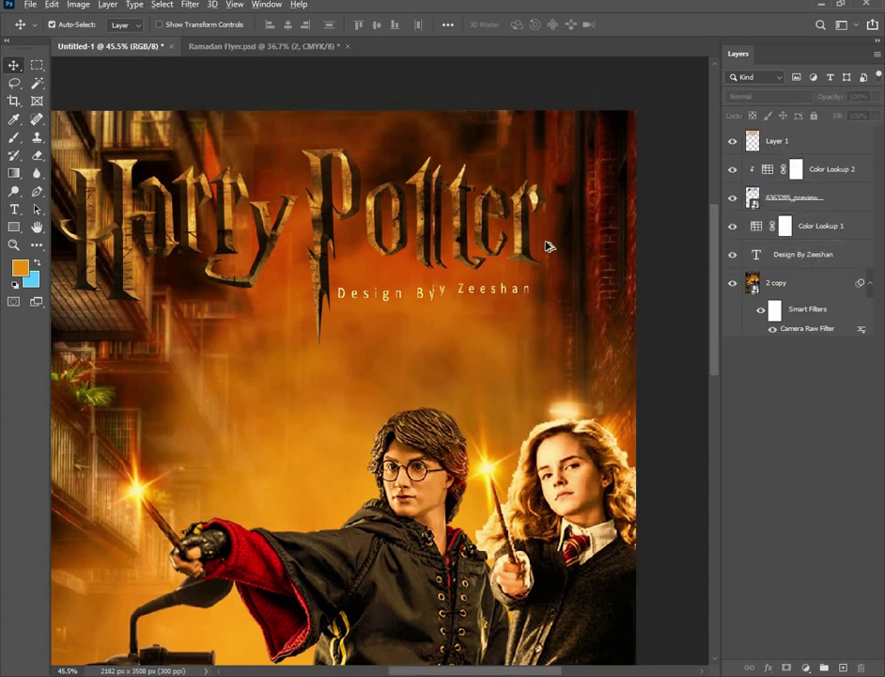
Select every layer from 2 copy to Layer 1 and convert them into one smart object
scroll(544, 247, "down", 3)
scroll(459, 208, "down", 2)
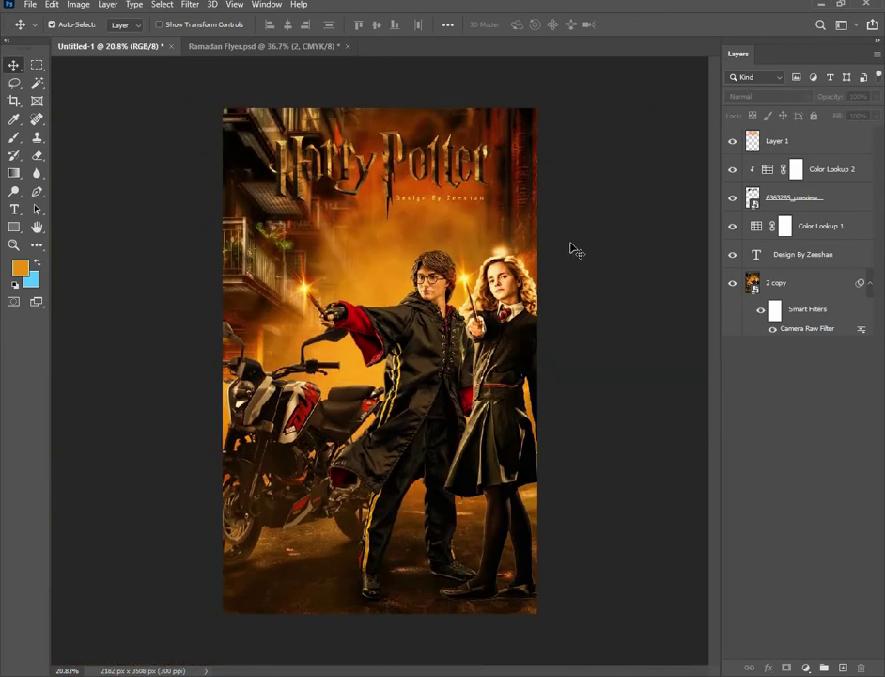
scroll(576, 246, "up", 1)
scroll(578, 246, "down", 1)
left_click(817, 282)
left_click(814, 225, "ctrl")
left_click(812, 198, "ctrl")
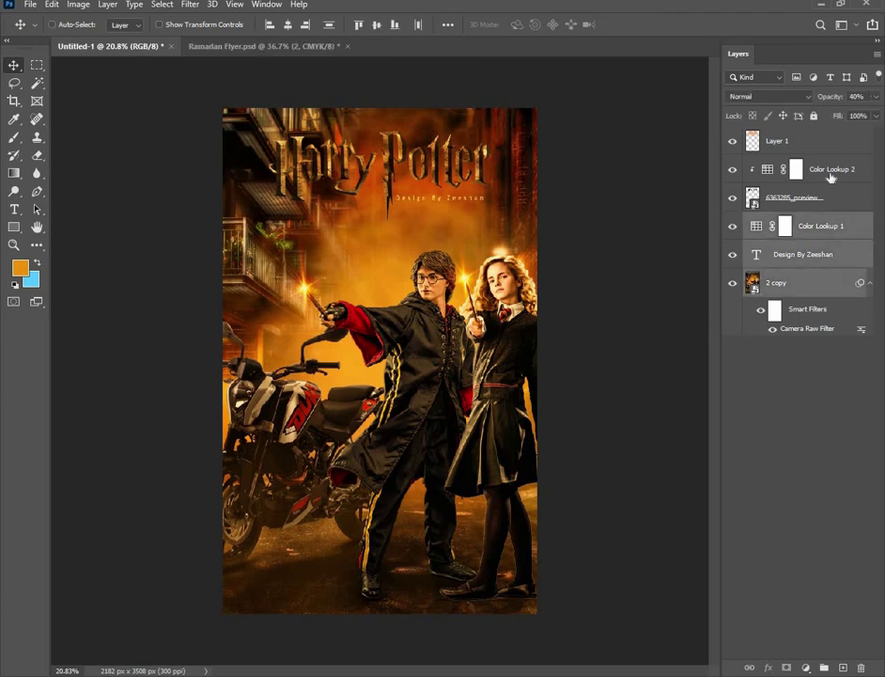
left_click(814, 169, "ctrl")
left_click(818, 144, "ctrl")
right_click(819, 144)
left_click(741, 283)
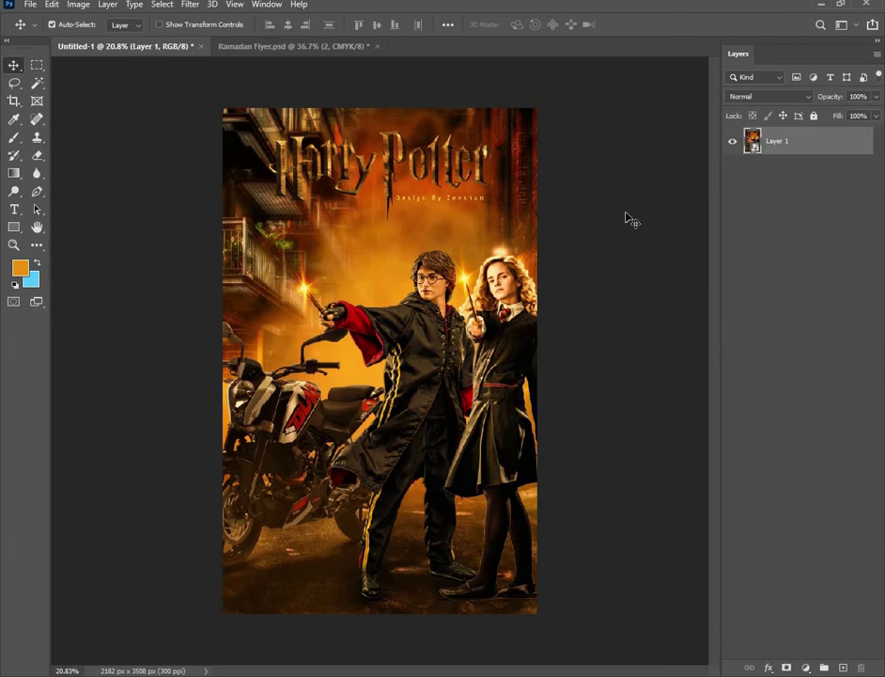
key("alt+F9")
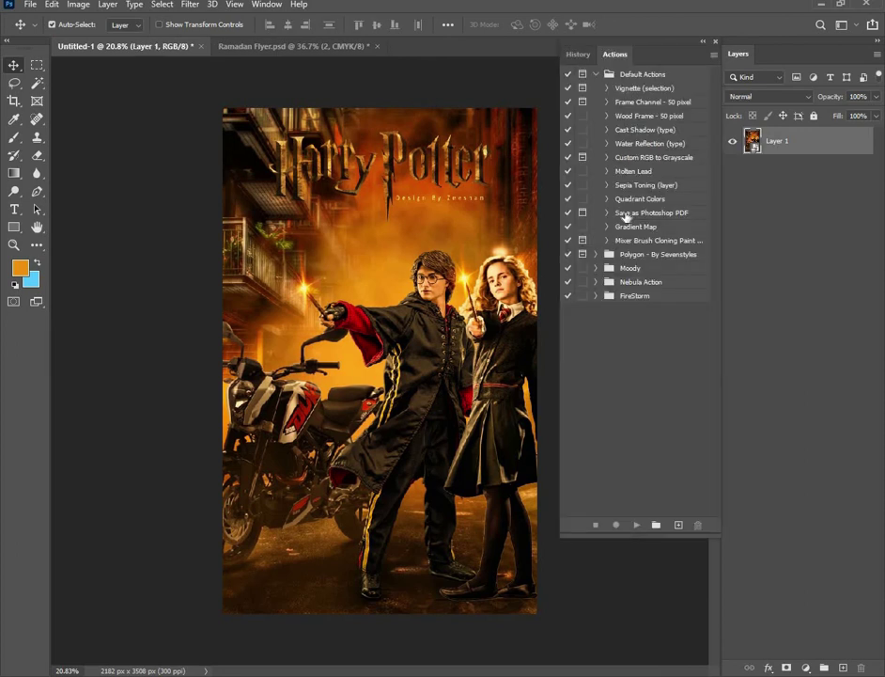
Run Action 1 from the Moody action set on the poster
left_click(604, 269)
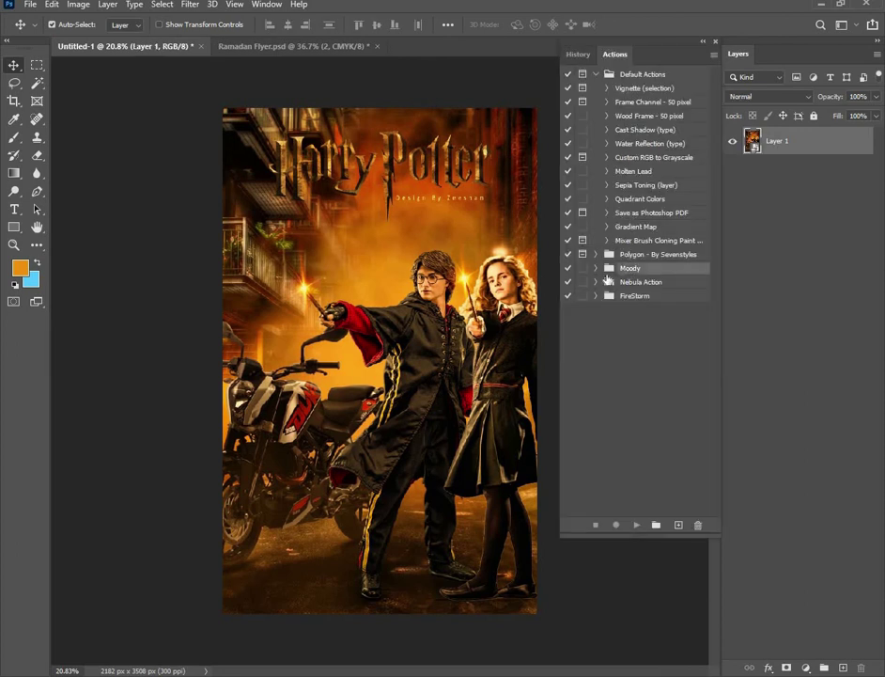
left_click(597, 269)
left_click(622, 282)
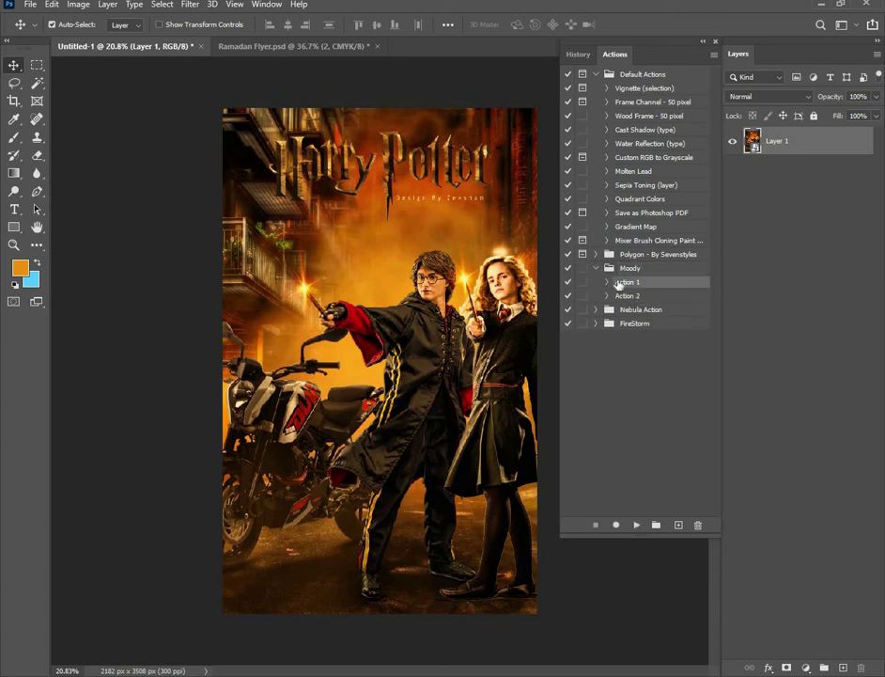
left_click(637, 526)
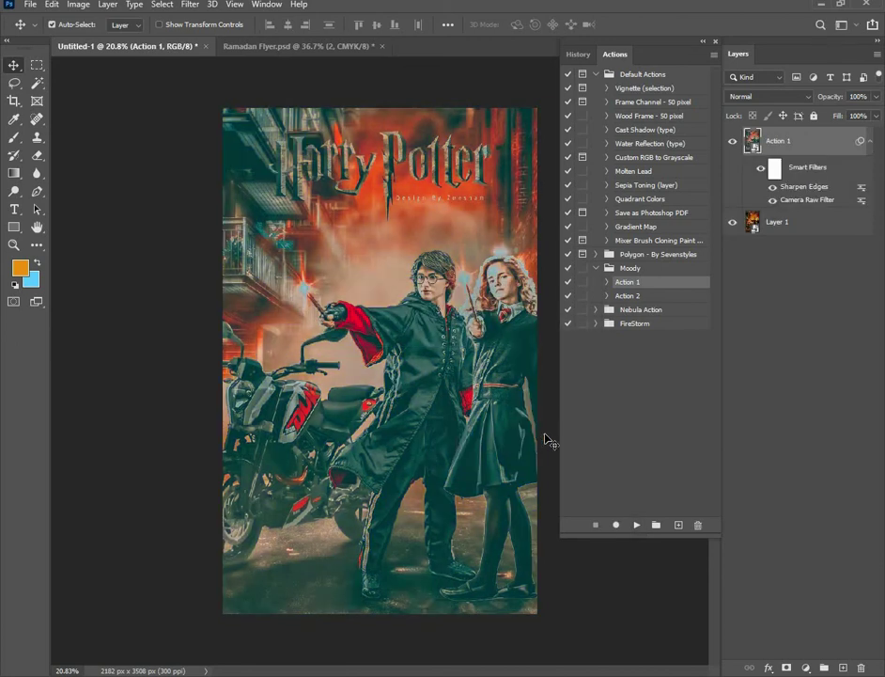
mouse_move(658, 41)
left_mouse_down()
mouse_move(664, 131)
mouse_move(652, 101)
left_mouse_up()
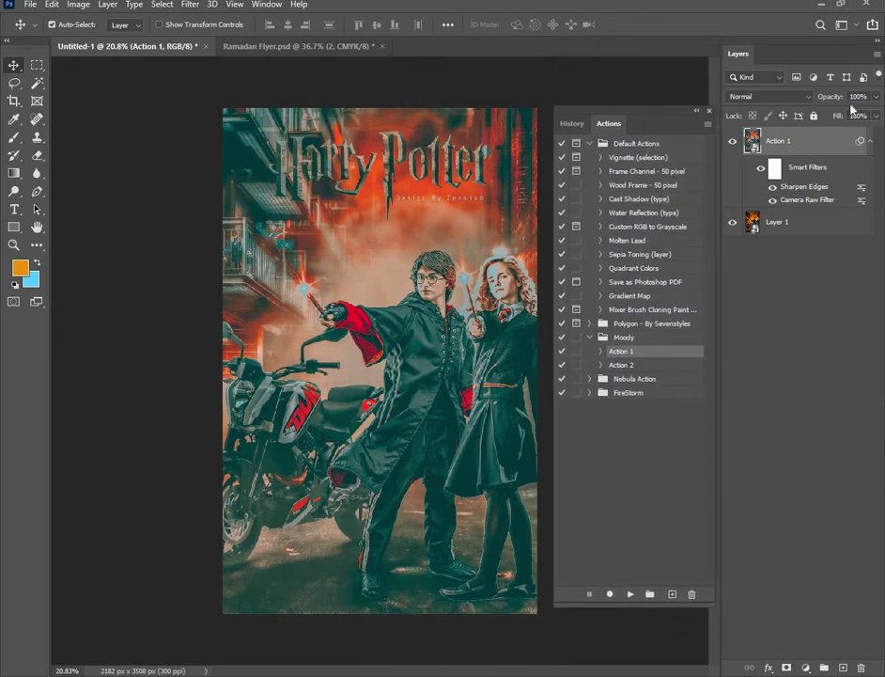
Fade the Action 1 layer to about 40% opacity and close the history and actions panels
left_click_drag(876, 96, 849, 122)
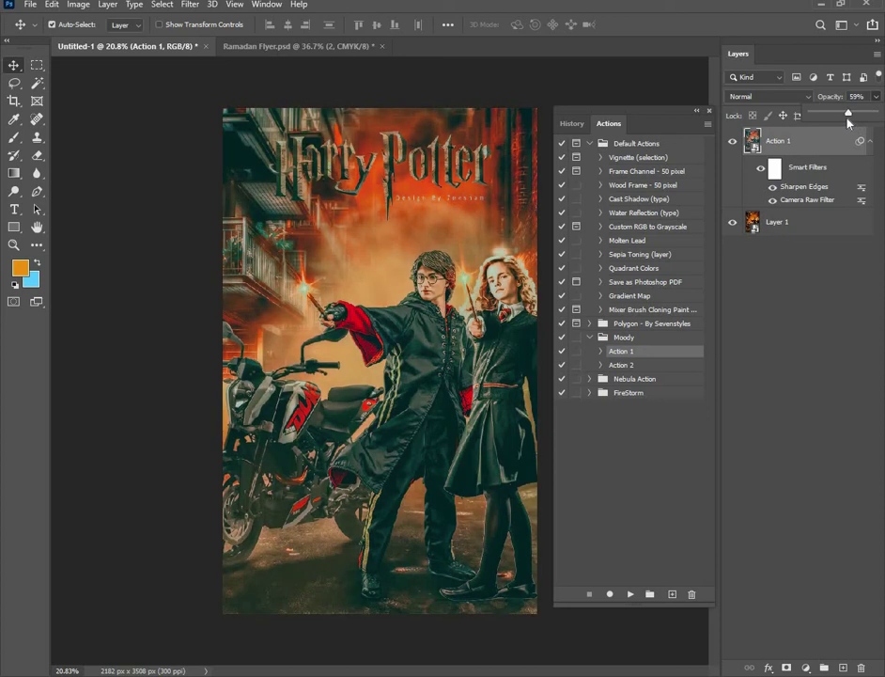
left_click_drag(848, 116, 835, 117)
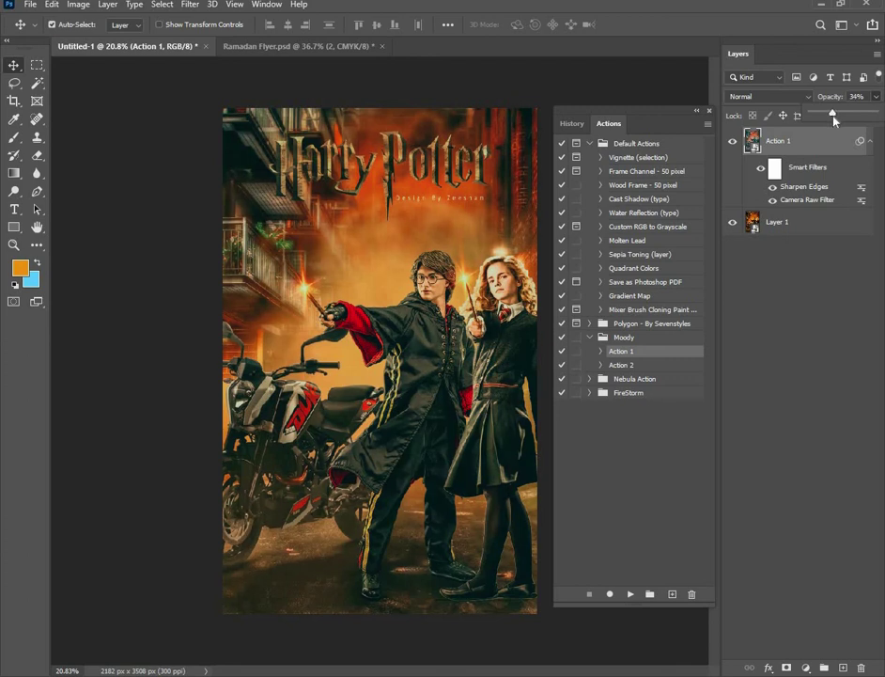
left_click_drag(834, 117, 837, 120)
key("Return")
key("Down")
key("Up")
key("Up")
key("Up")
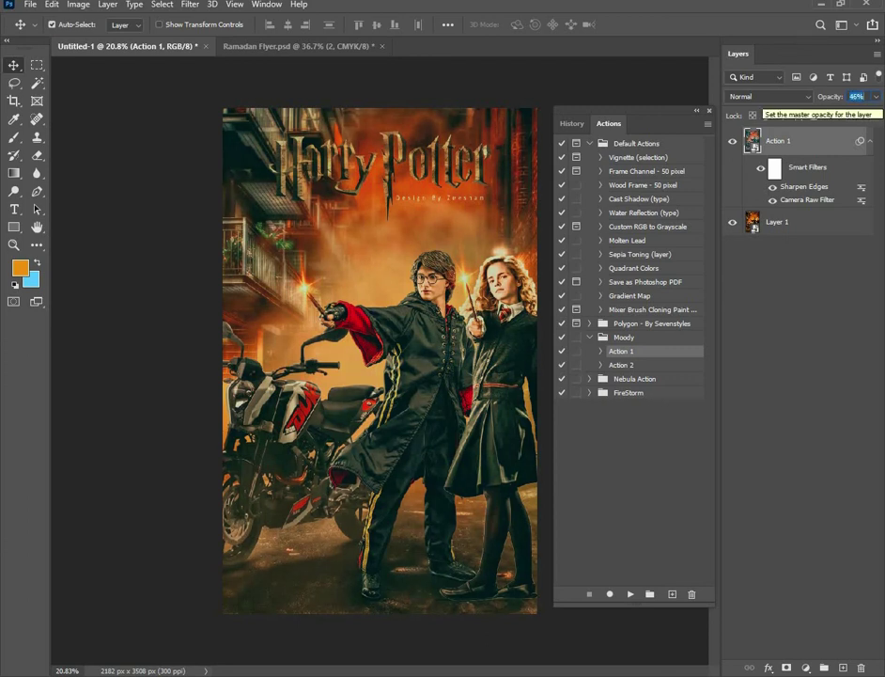
key("Up")
key("Up")
key("Up")
key("Down")
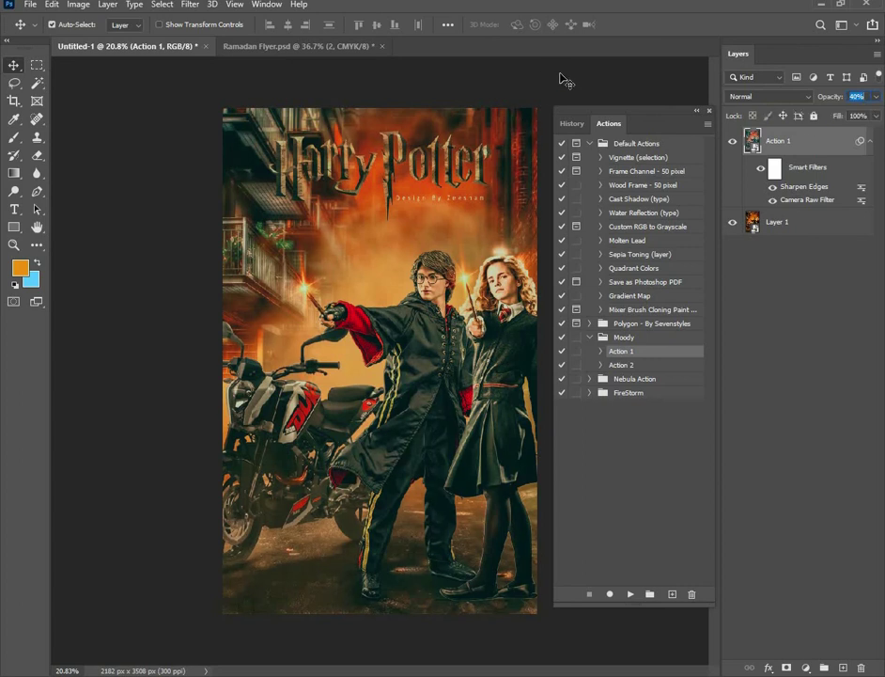
left_click(563, 79)
left_click(709, 111)
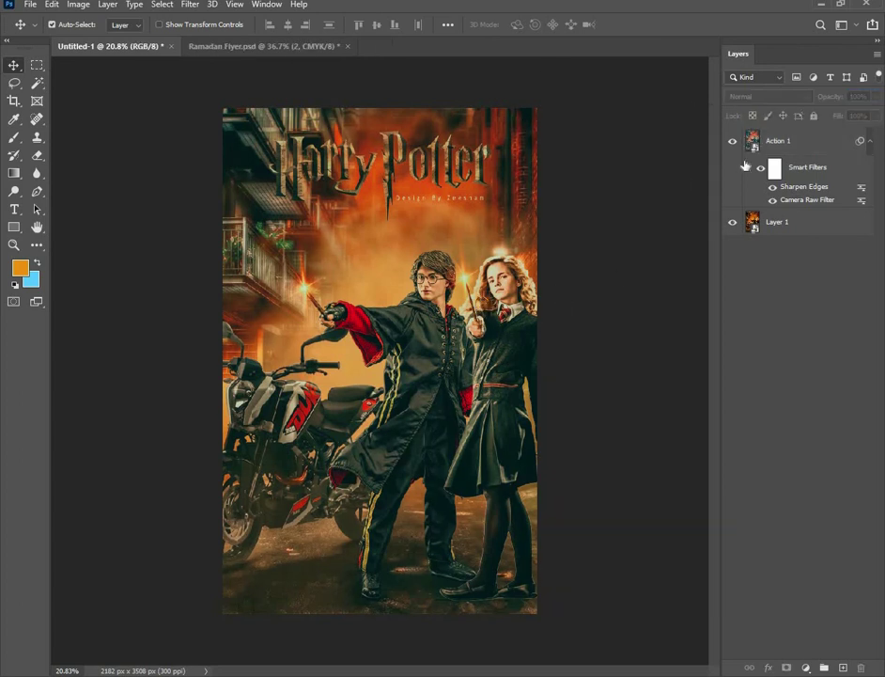
Compare the Action 1 layer on and off, then drag it to the trash
left_click(733, 142)
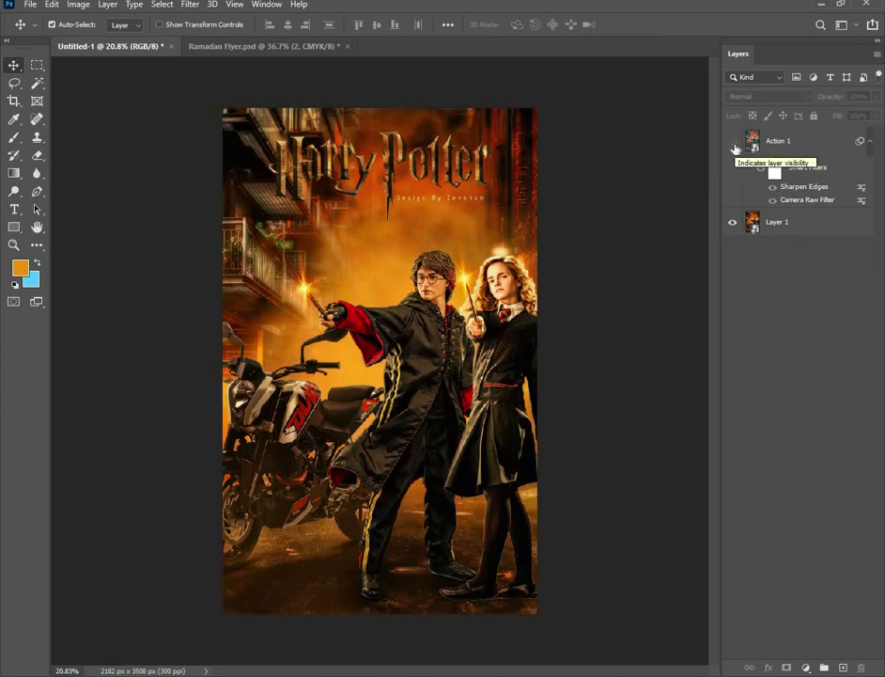
left_click(733, 142)
left_click(733, 142)
left_click(733, 142)
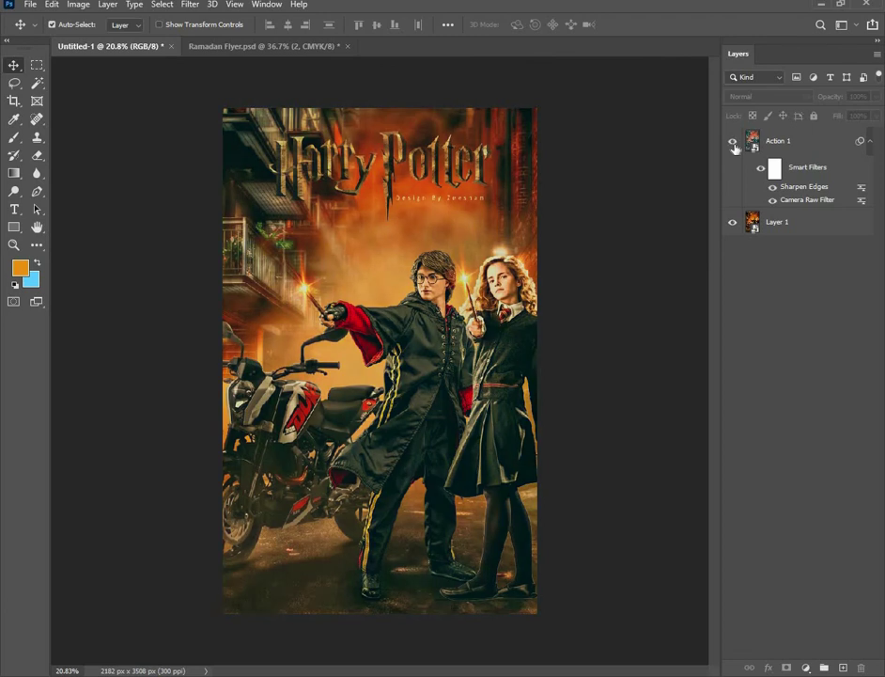
left_click(734, 143)
left_click(733, 142)
left_click_drag(776, 150, 862, 668)
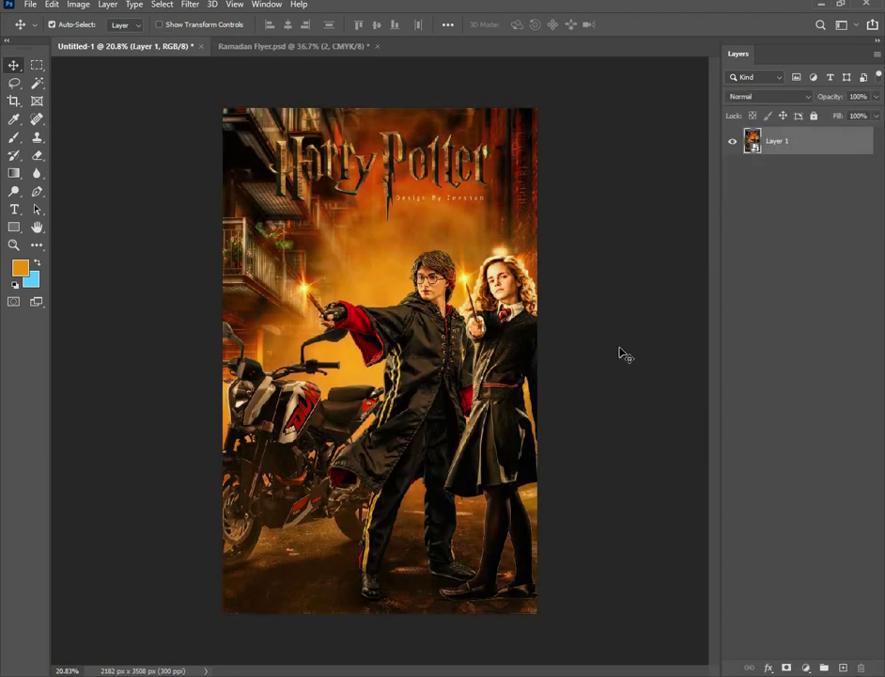
scroll(353, 305, "up", 1)
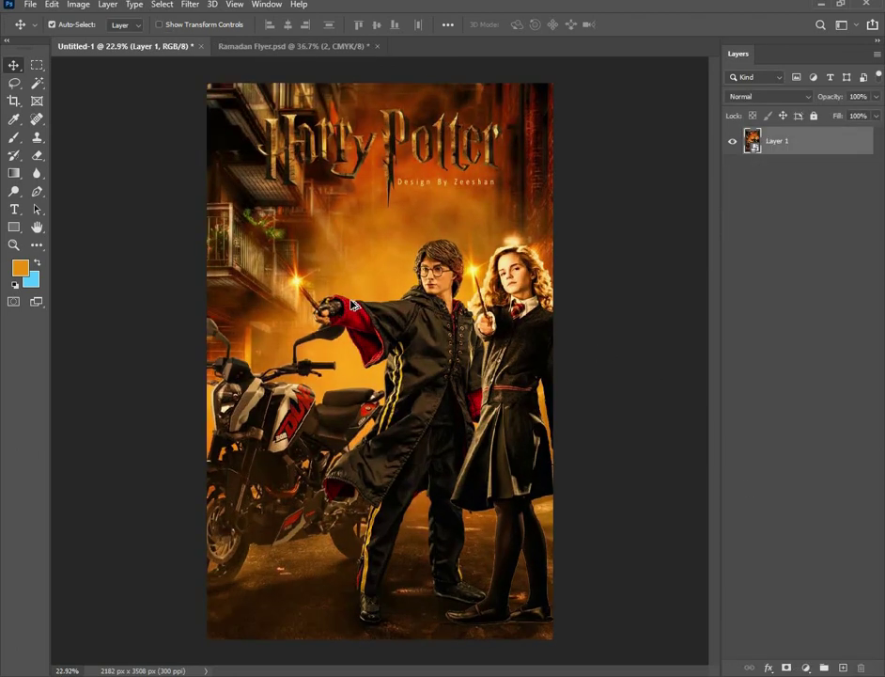
scroll(353, 306, "down", 1)
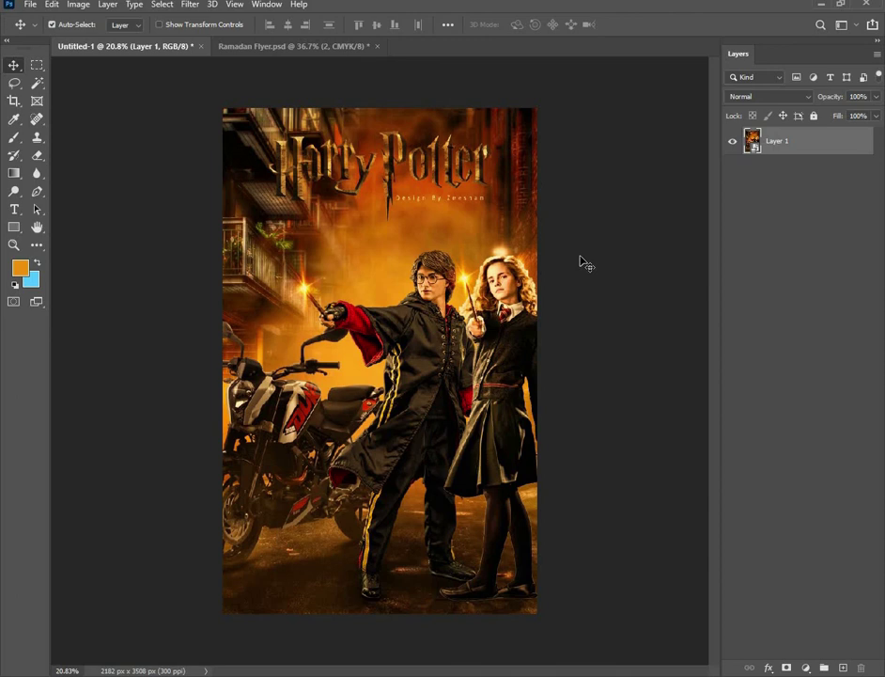
scroll(350, 233, "up", 1)
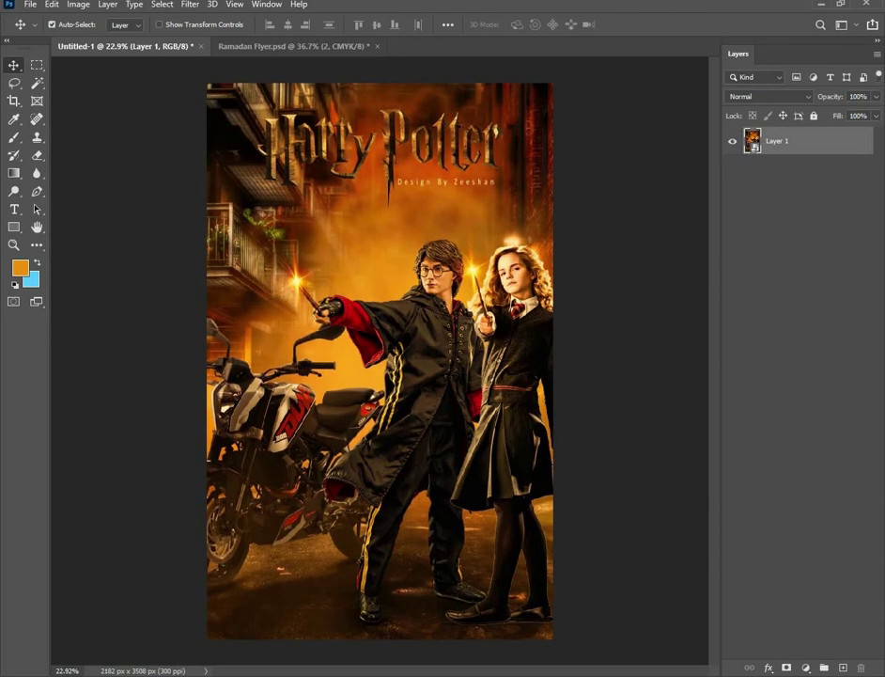
Add a Color Balance adjustment layer, discarding a trial Color Lookup layer
left_click(806, 667)
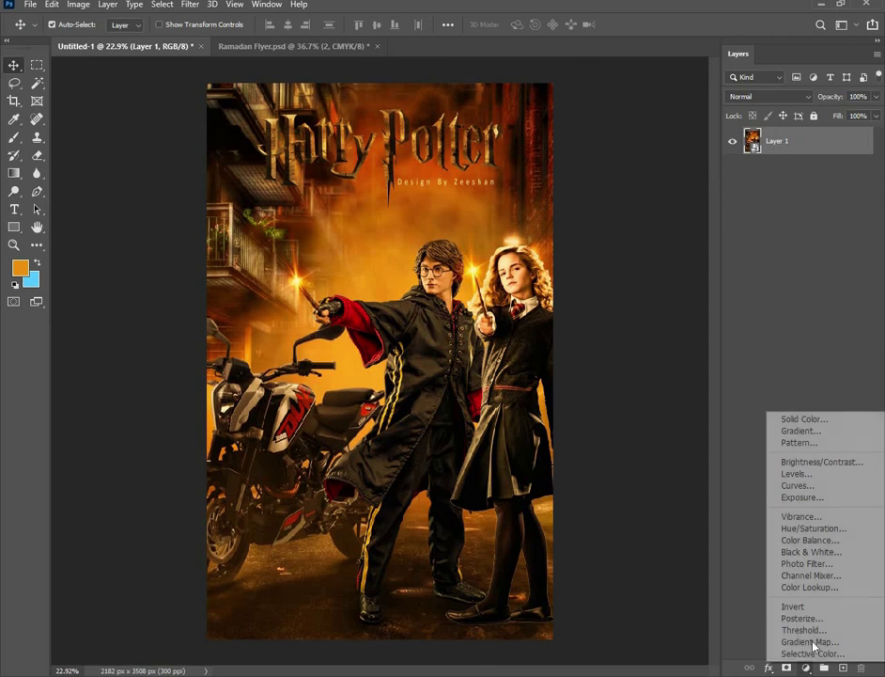
left_click(813, 588)
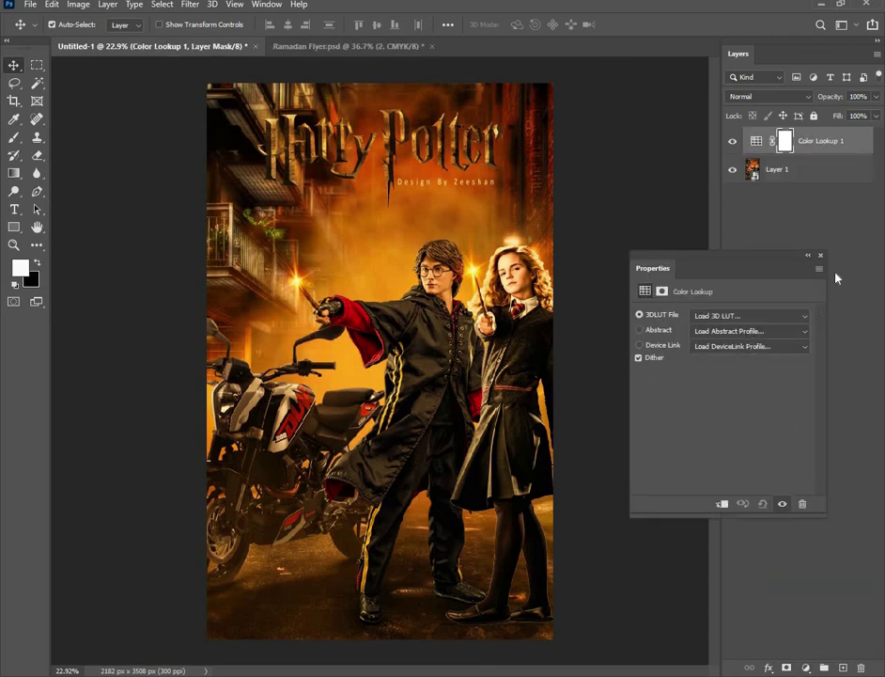
left_click_drag(825, 143, 865, 665)
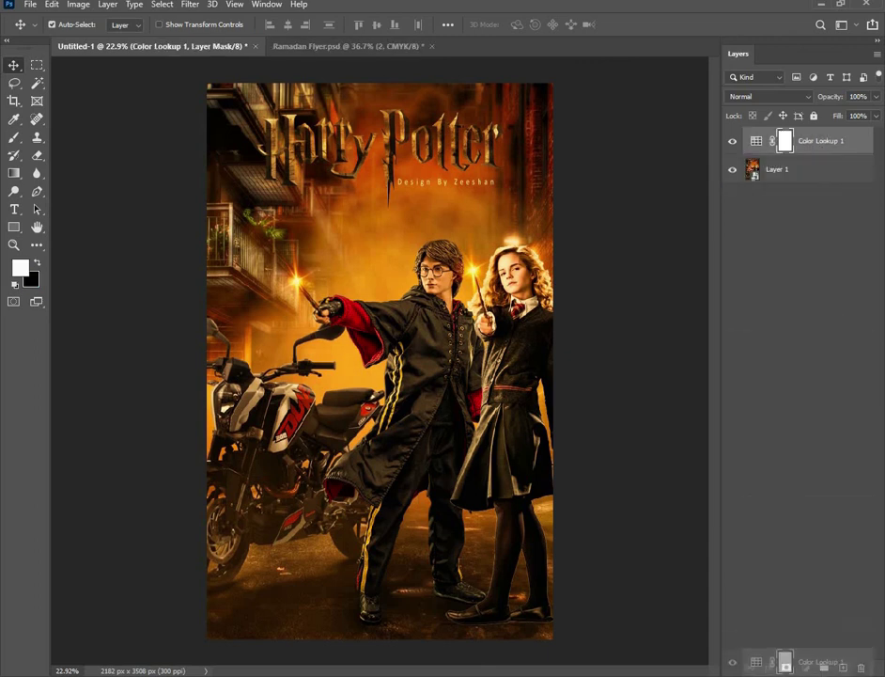
left_click(805, 667)
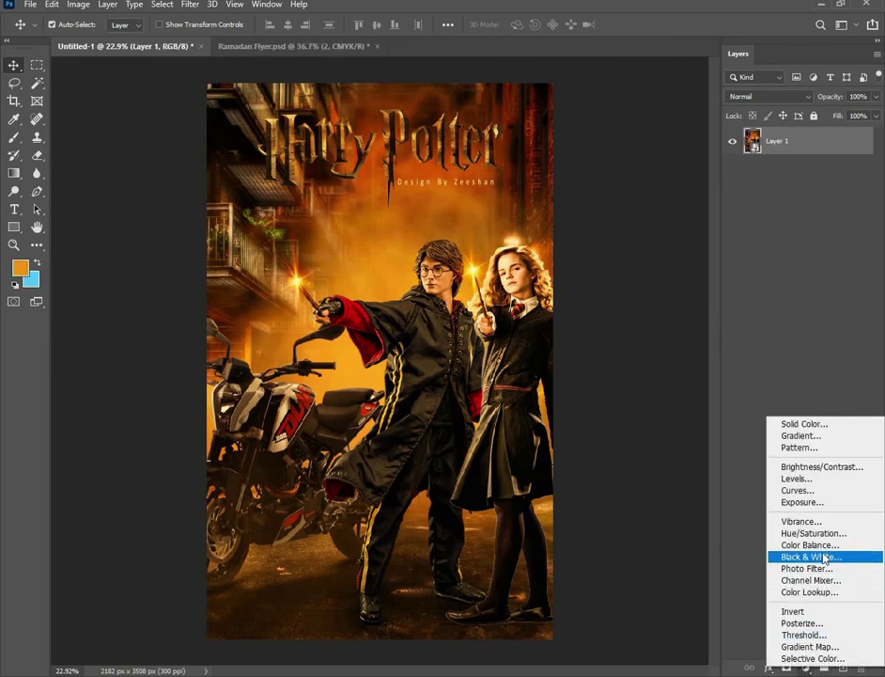
left_click(824, 551)
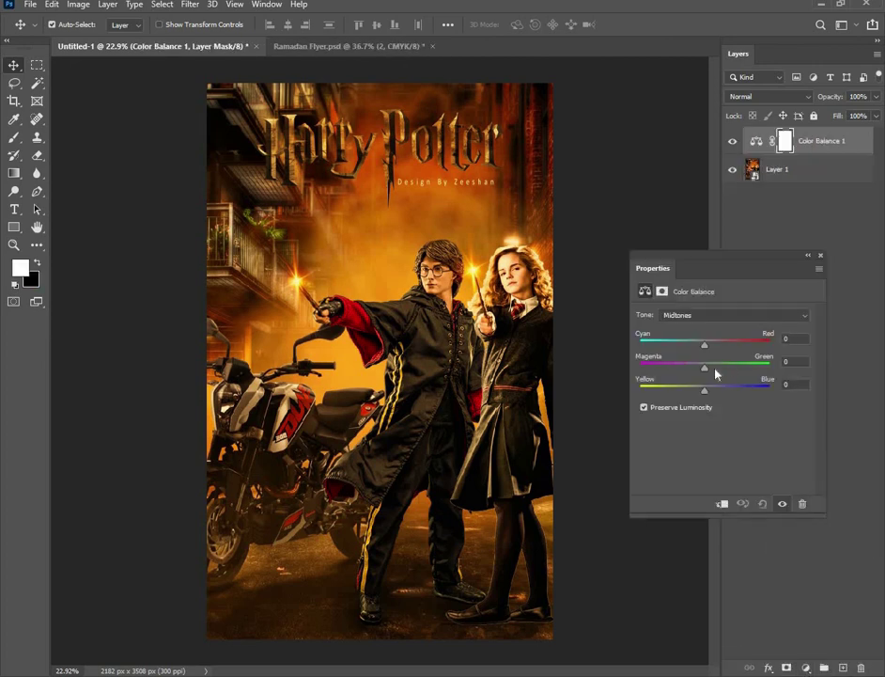
Set Color Balance midtones to Blue +21 and Cyan -21, then toggle it to compare
left_click(711, 388)
left_click_drag(711, 388, 717, 389)
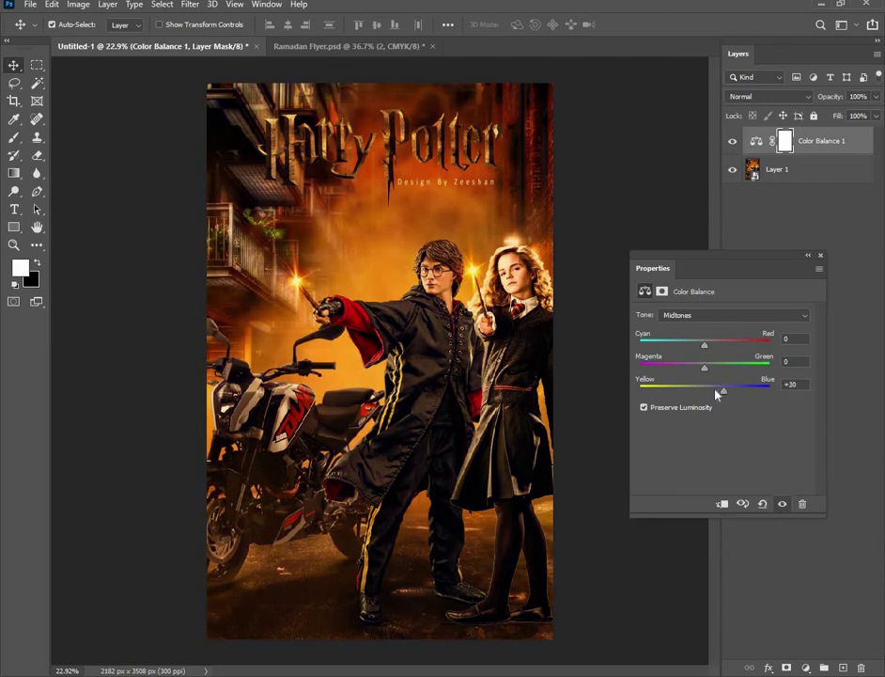
left_click_drag(720, 391, 717, 392)
left_click_drag(702, 346, 691, 346)
left_click(821, 256)
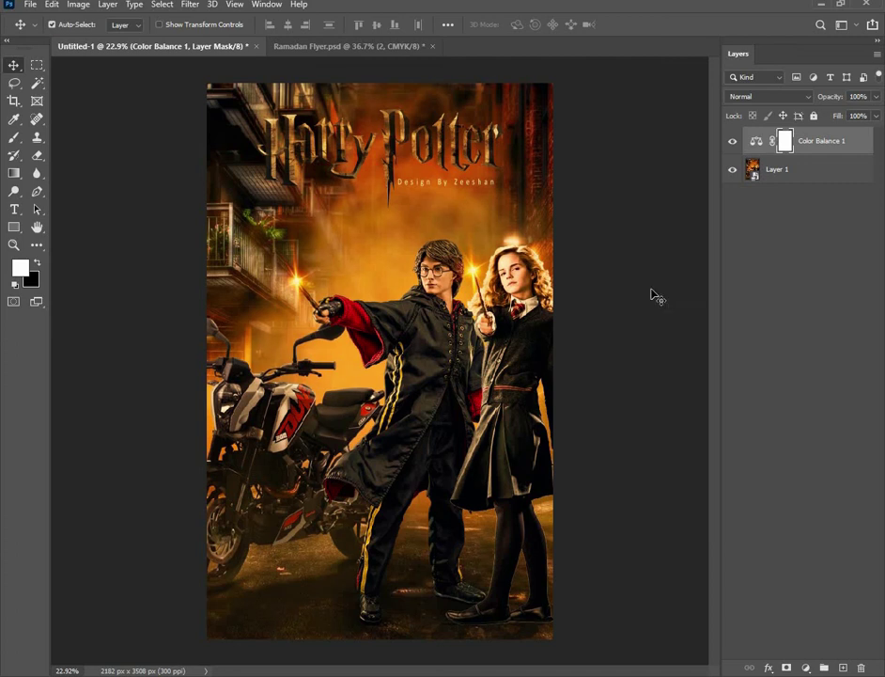
scroll(638, 266, "down", 1)
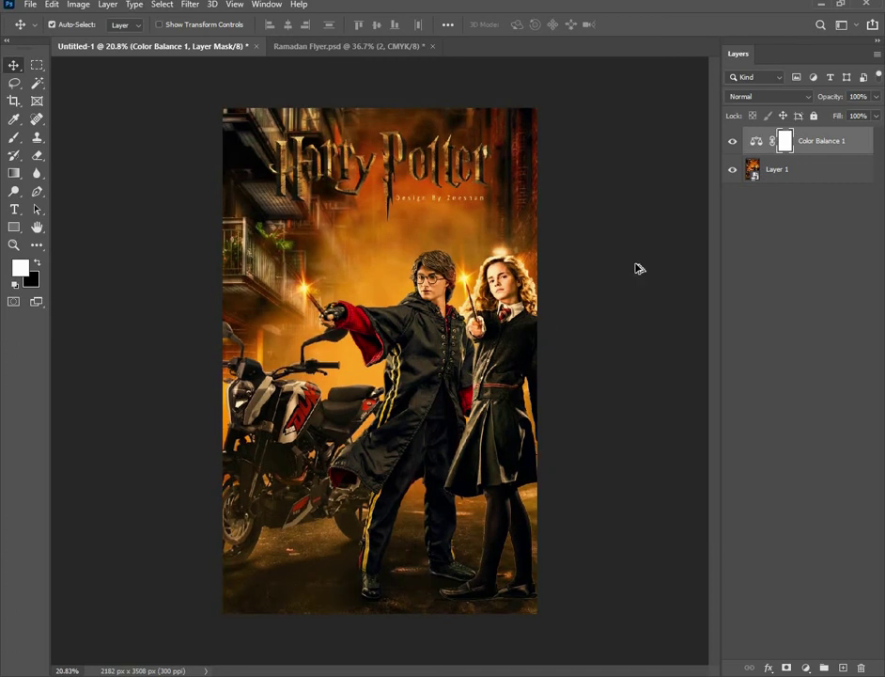
left_click(733, 142)
left_click(733, 143)
scroll(622, 249, "up", 1)
scroll(622, 249, "down", 1)
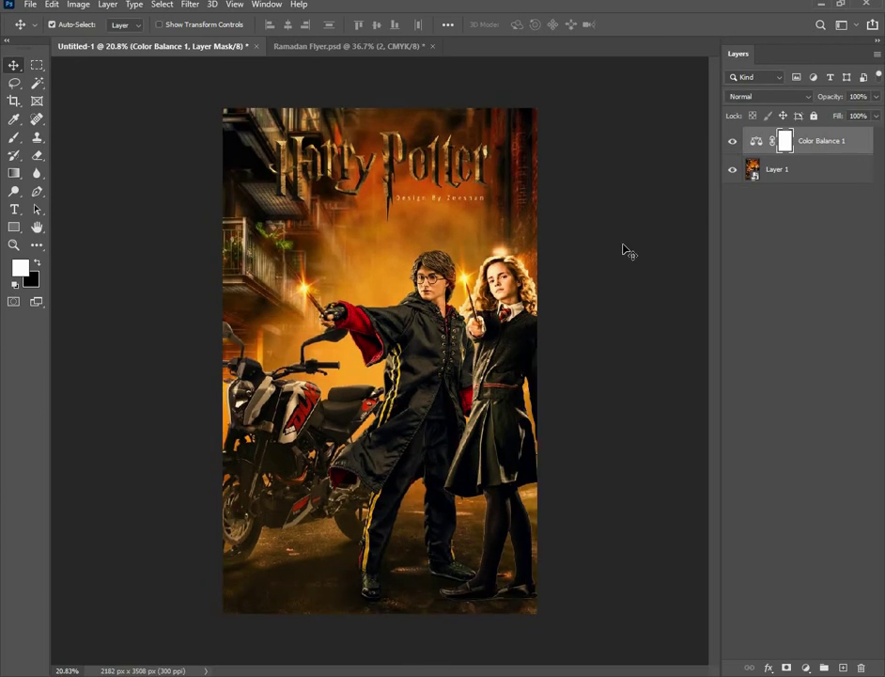